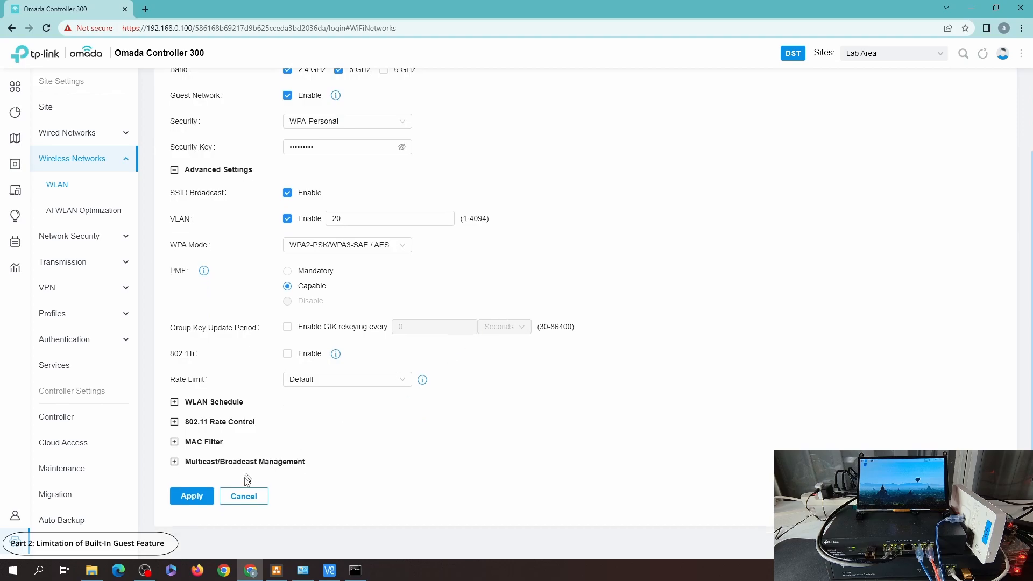
# Step: Assign the 20-Guest profile to Port2 on the SG-2210MP switch
pyautogui.click(245, 496)
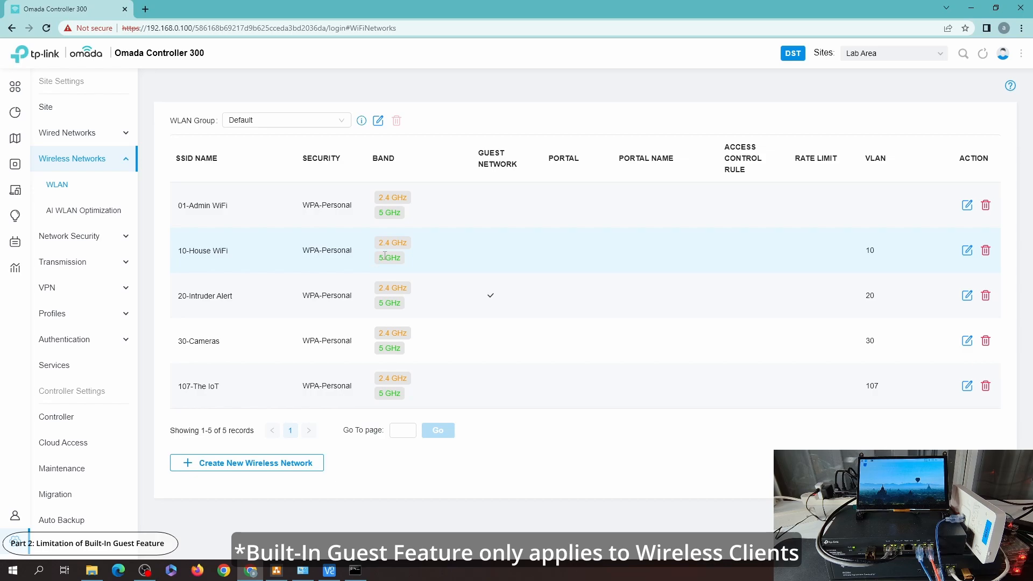
pyautogui.click(19, 169)
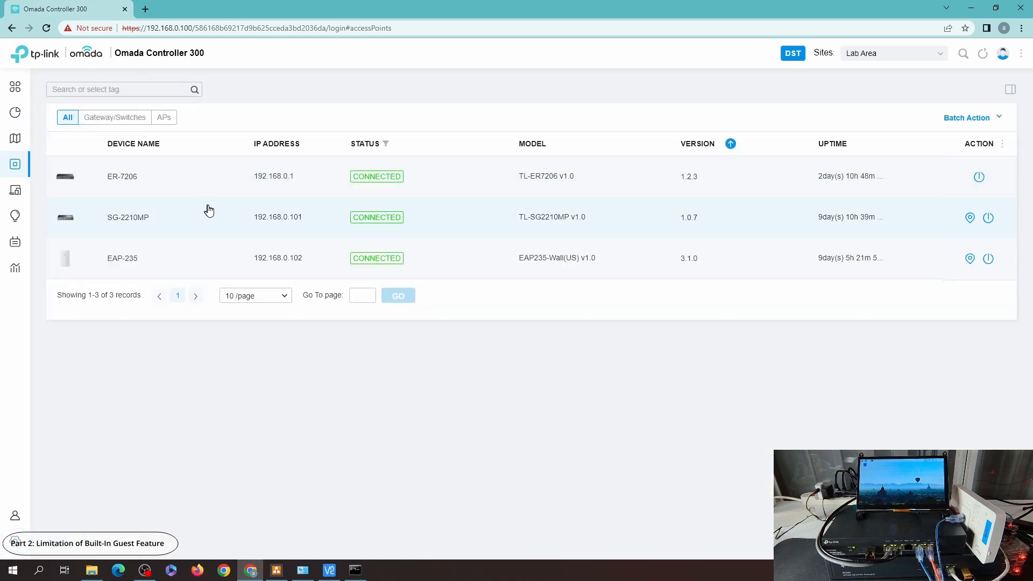
pyautogui.click(120, 223)
pyautogui.click(848, 228)
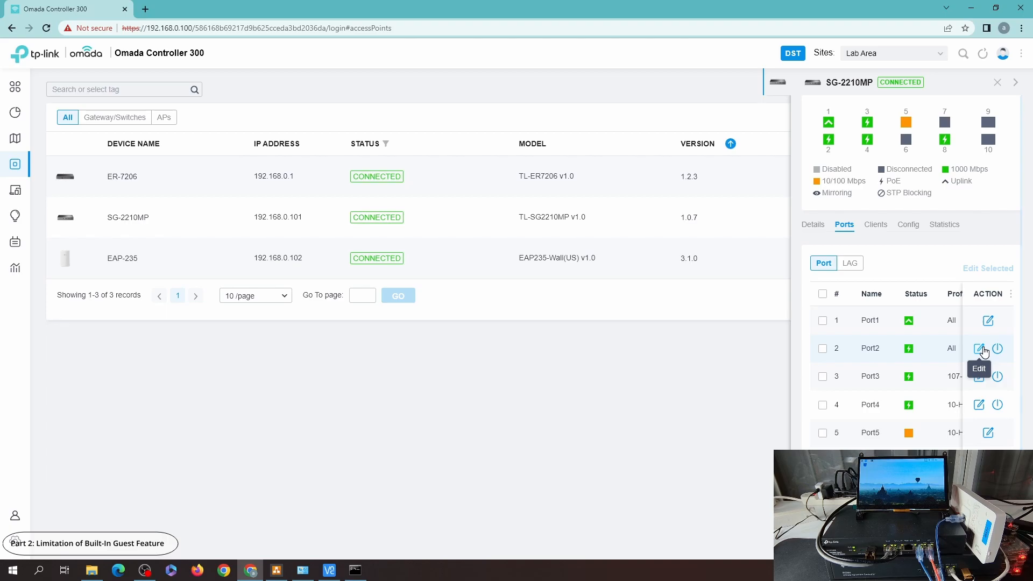
pyautogui.click(982, 349)
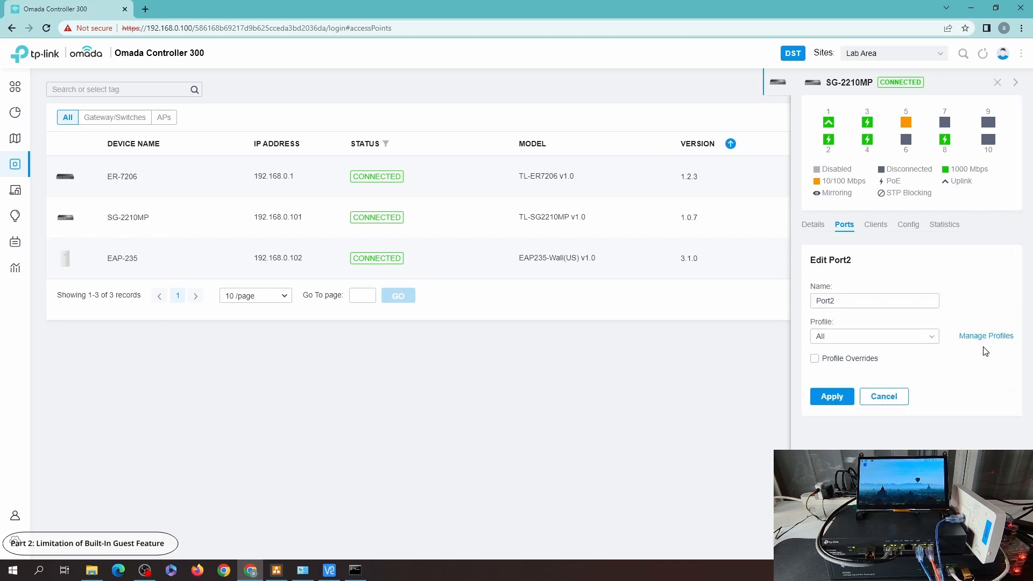
pyautogui.click(859, 336)
pyautogui.scroll(-1, 861, 425)
pyautogui.click(834, 432)
pyautogui.click(831, 446)
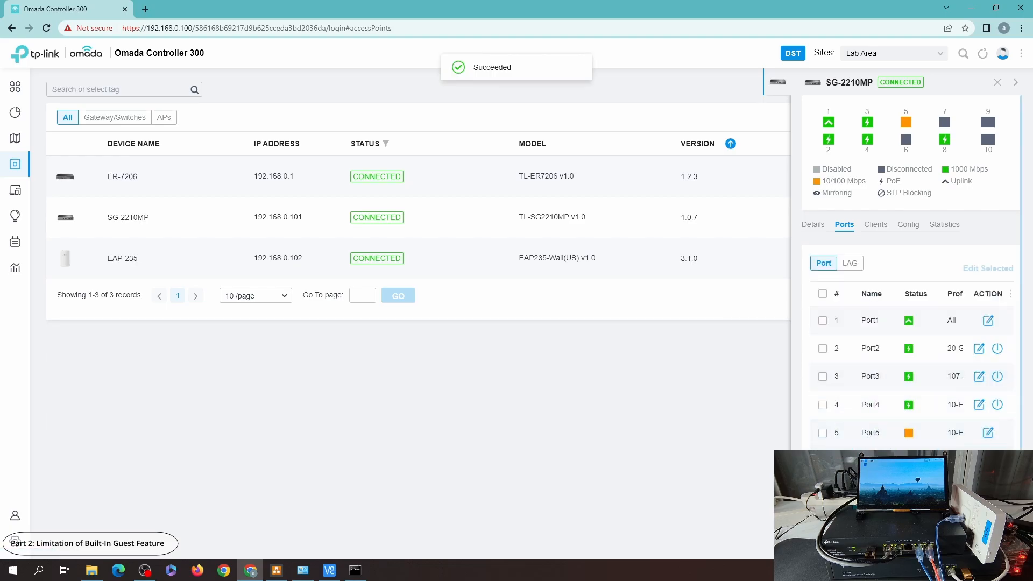
# Step: Assign the 20-Guest profile to Port6 on the same switch
pyautogui.click(988, 460)
pyautogui.click(863, 336)
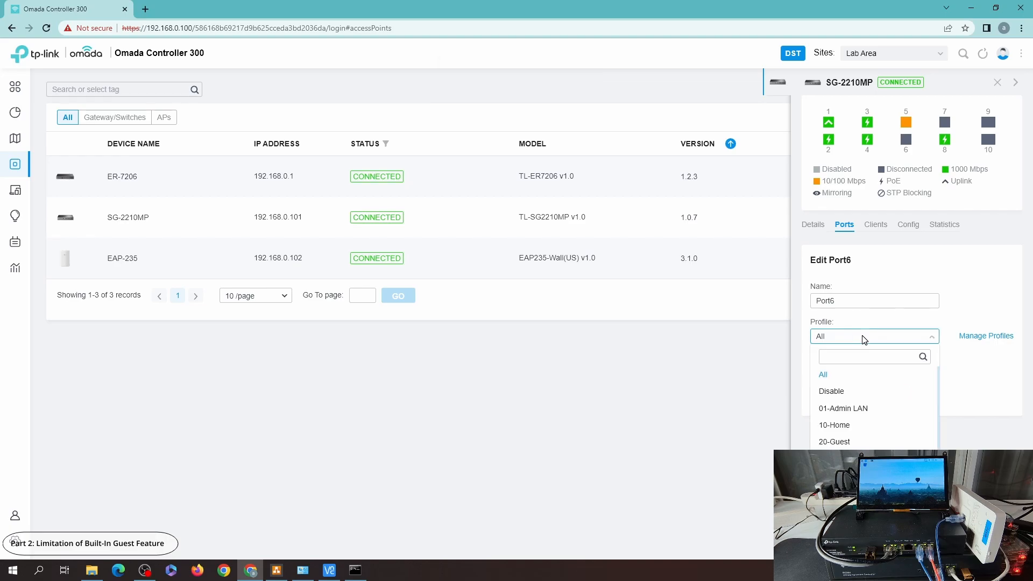
pyautogui.click(837, 441)
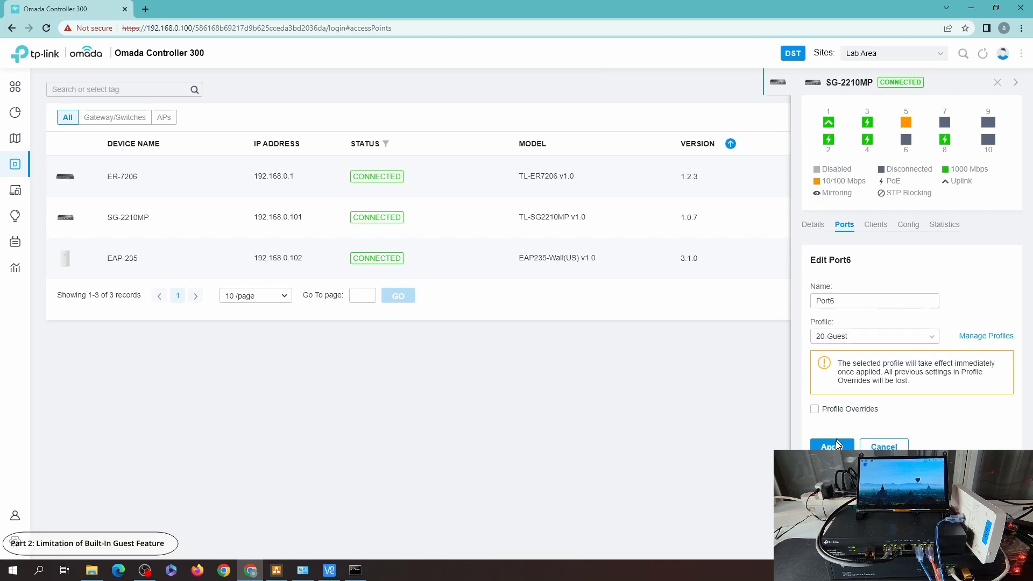
pyautogui.click(831, 445)
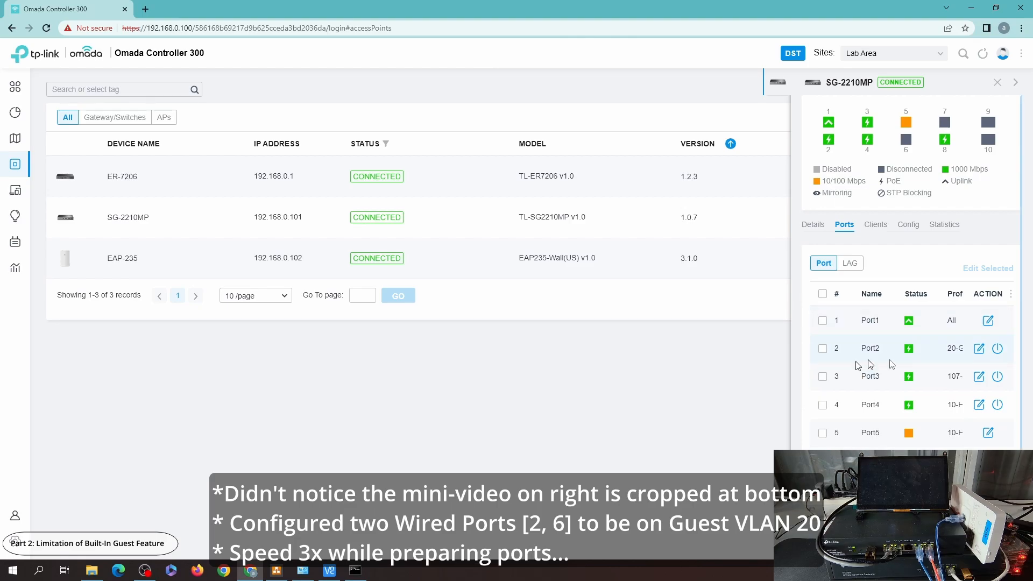
# Step: Examine the Ethernet adapter's network connection details in Windows
pyautogui.click(277, 570)
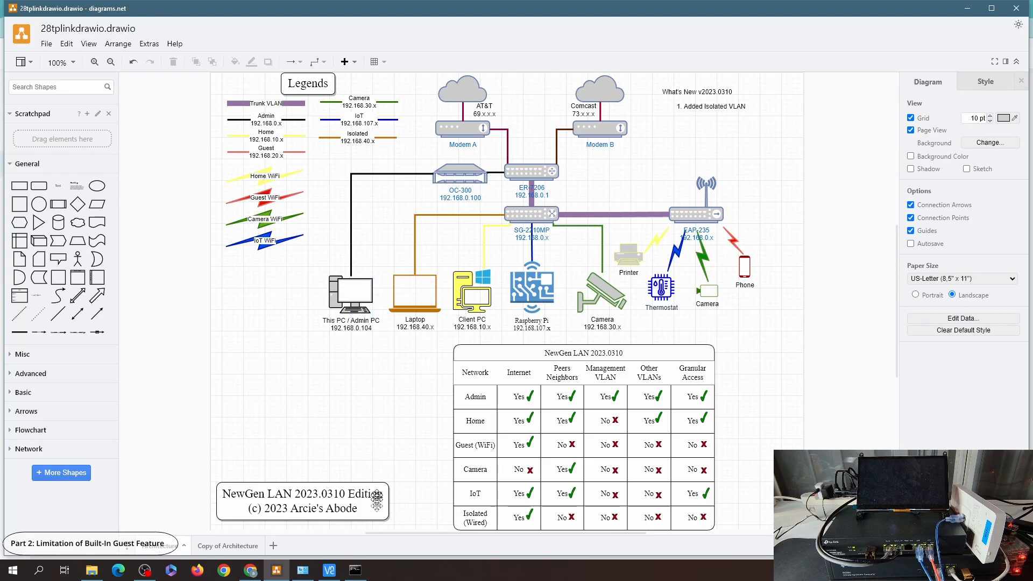
pyautogui.click(303, 570)
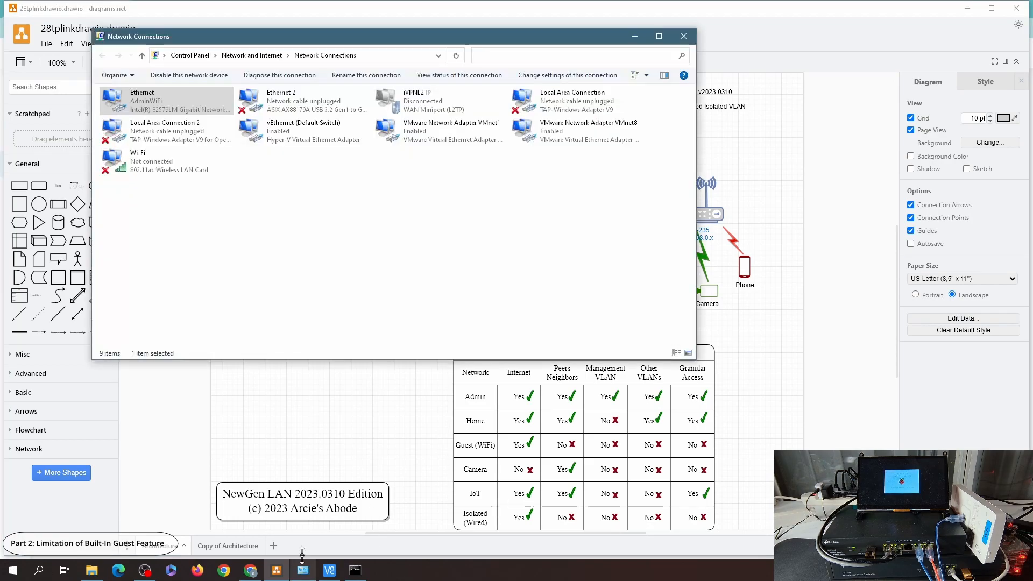
pyautogui.doubleClick(175, 110)
pyautogui.click(457, 279)
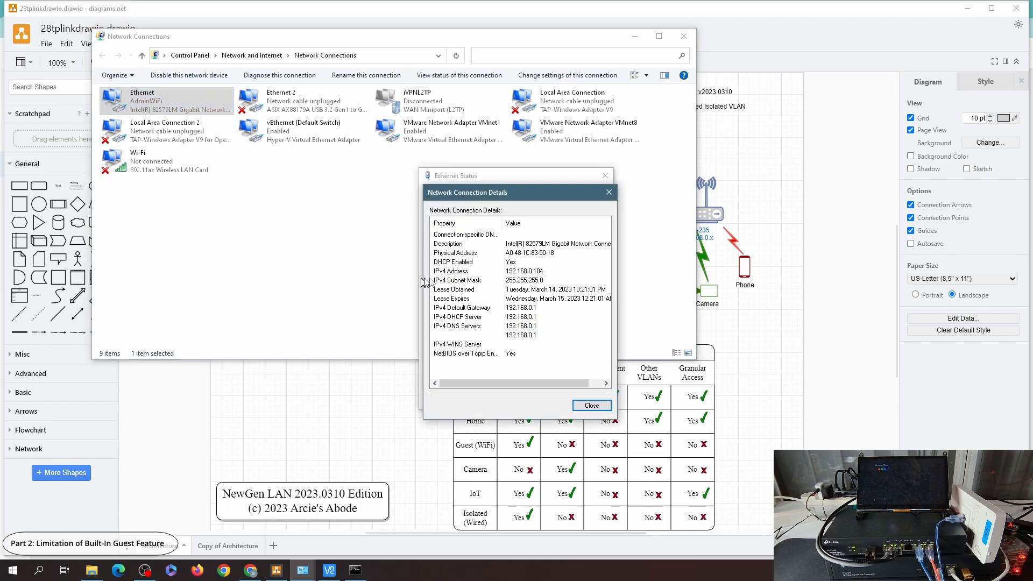
pyautogui.click(592, 405)
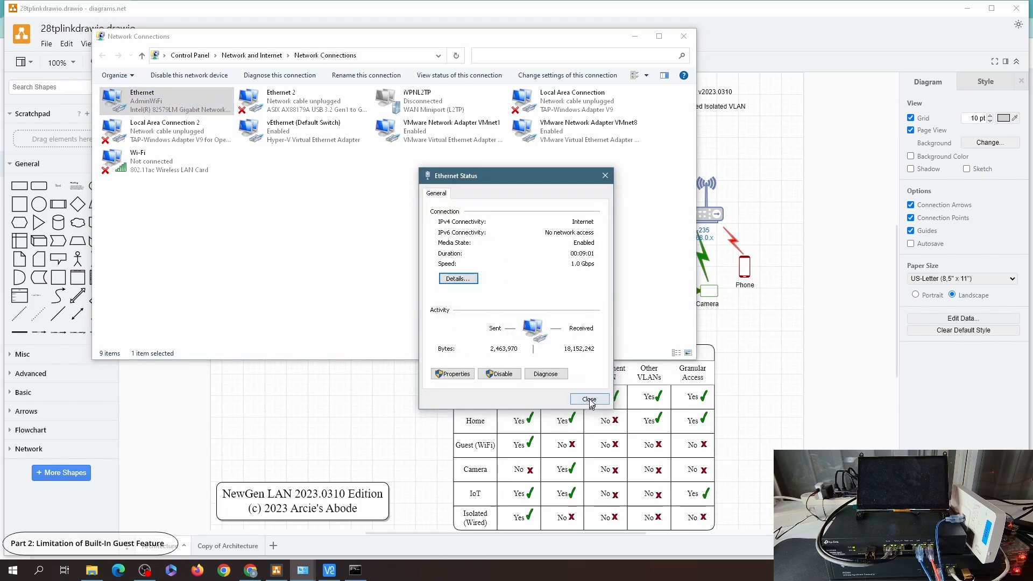
pyautogui.click(590, 402)
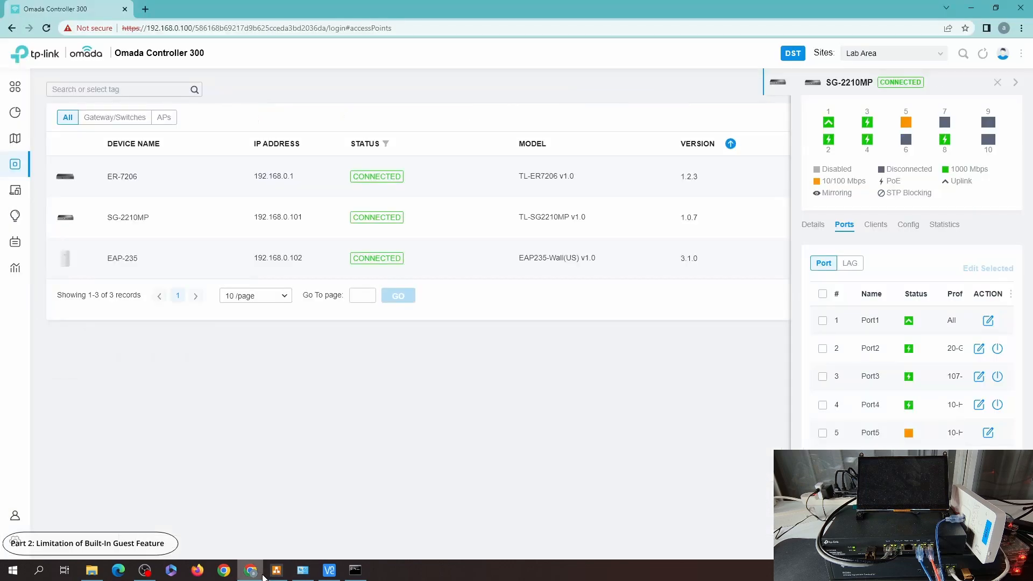
# Step: Run a continuous ping to google.com in Command Prompt
pyautogui.click(250, 570)
pyautogui.click(355, 570)
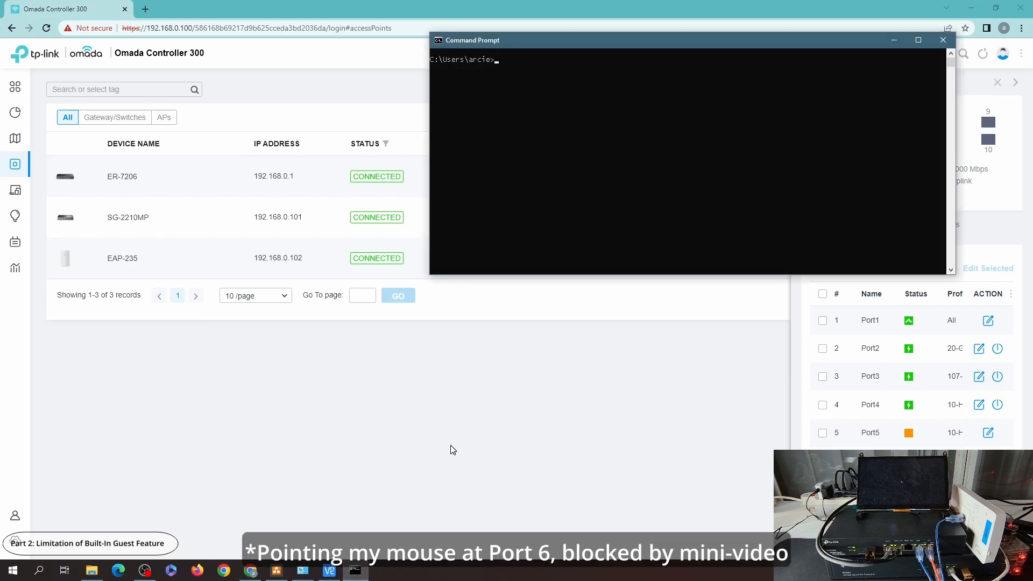
pyautogui.write('ping google.com -t')
pyautogui.press('Return')
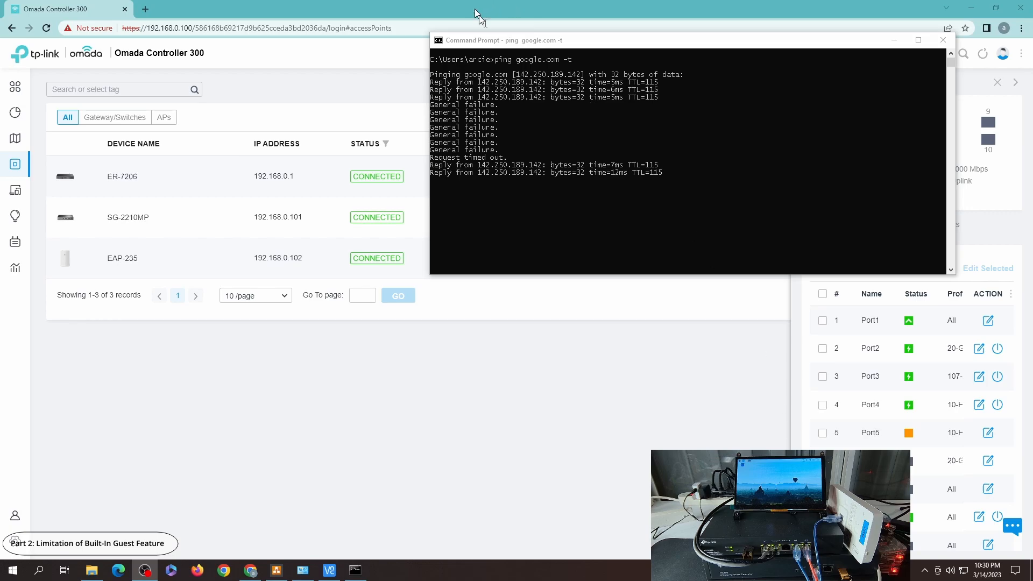
# Step: Review the connected clients list with the switch panel closed
pyautogui.click(22, 196)
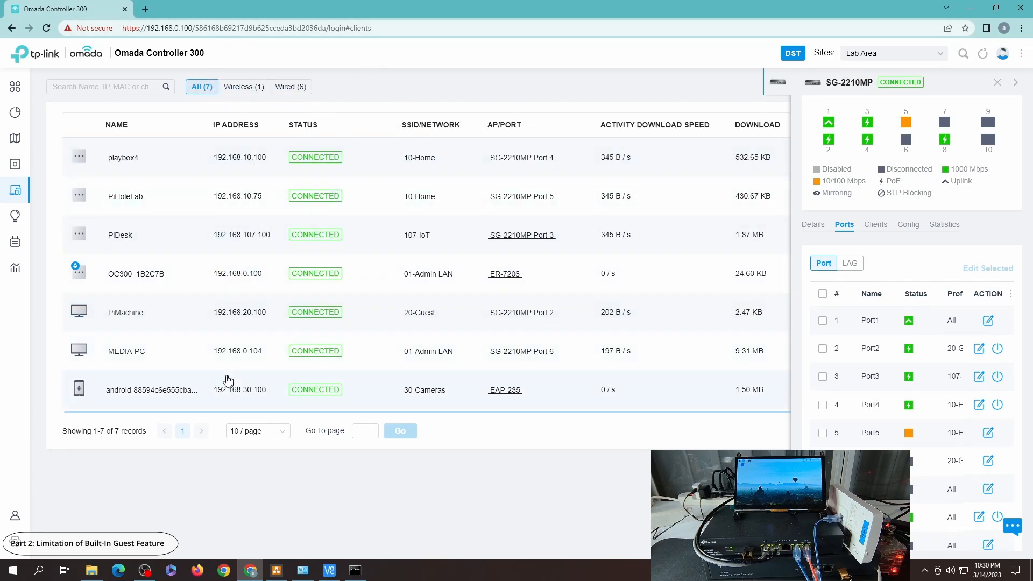
pyautogui.click(1002, 81)
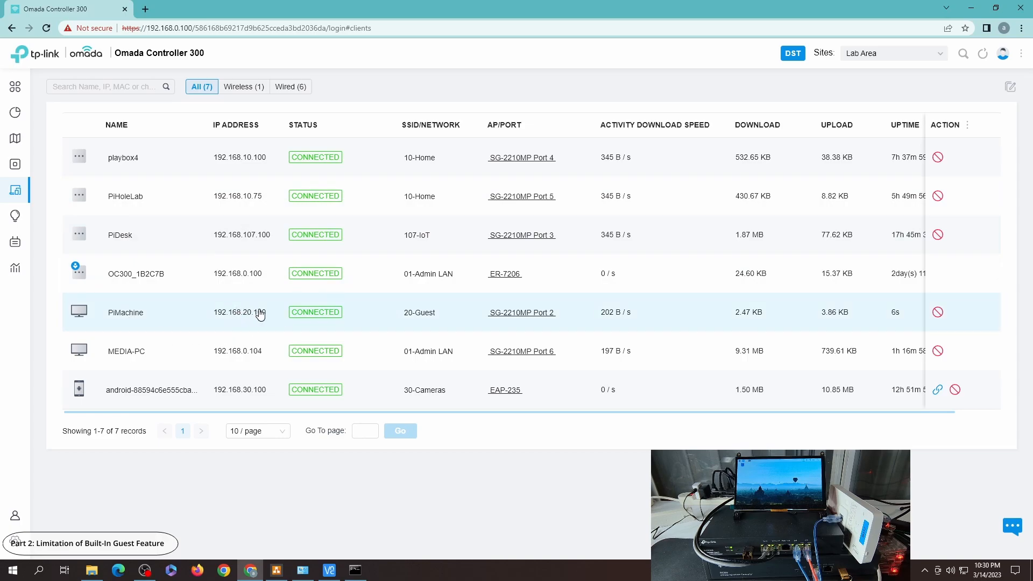
# Step: Stop the running ping and ping 192.168.20.100 instead
pyautogui.click(355, 570)
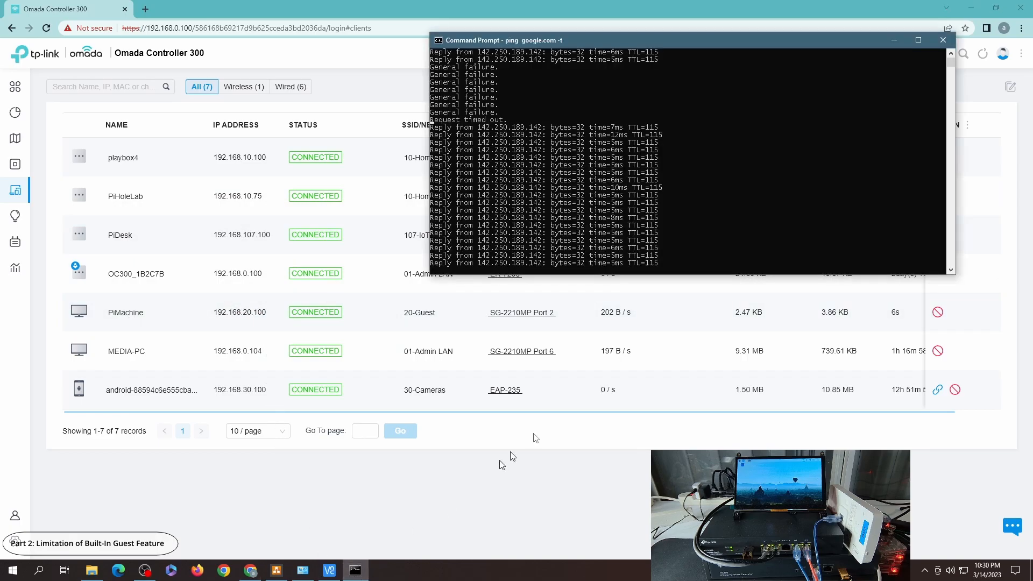
pyautogui.hotkey('ctrl', 'c')
pyautogui.press('Up')
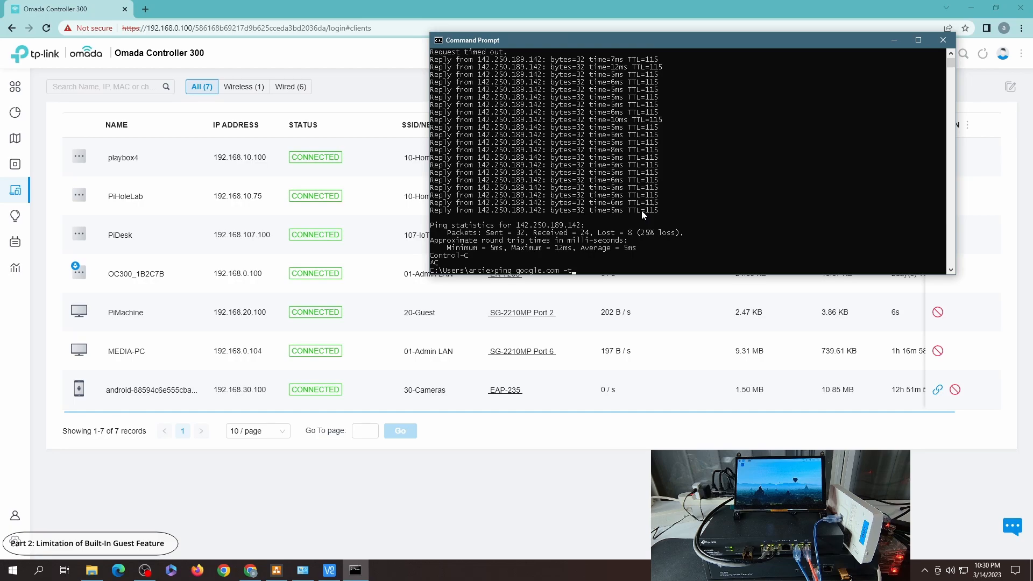
pyautogui.press('BackSpace')
pyautogui.press('BackSpace')
pyautogui.press('BackSpace')
pyautogui.press('BackSpace')
pyautogui.press('BackSpace')
pyautogui.press('BackSpace')
pyautogui.press('BackSpace')
pyautogui.press('BackSpace')
pyautogui.press('BackSpace')
pyautogui.press('BackSpace')
pyautogui.press('BackSpace')
pyautogui.press('BackSpace')
pyautogui.press('BackSpace')
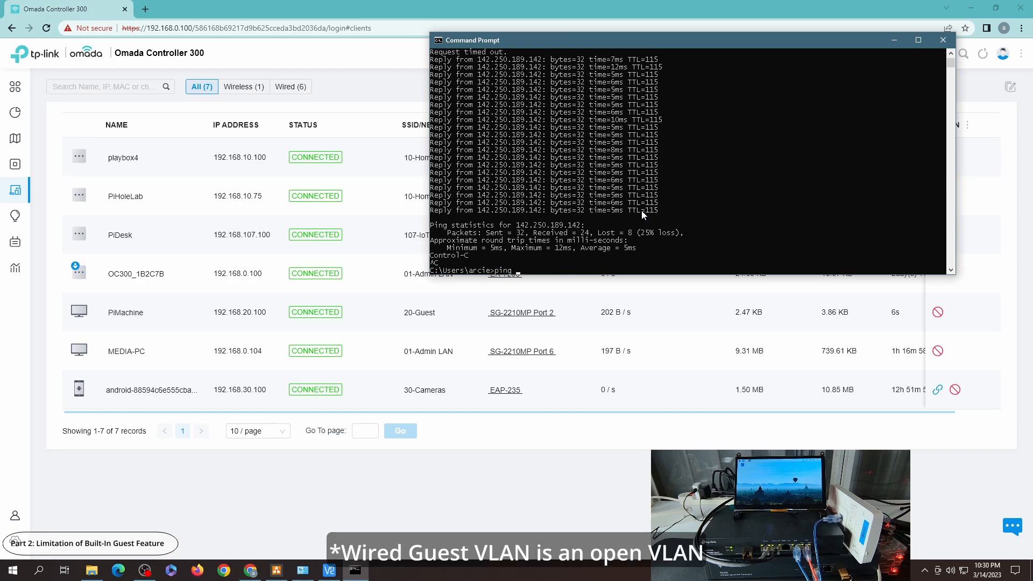
pyautogui.write('192.168.20.100')
pyautogui.press('Return')
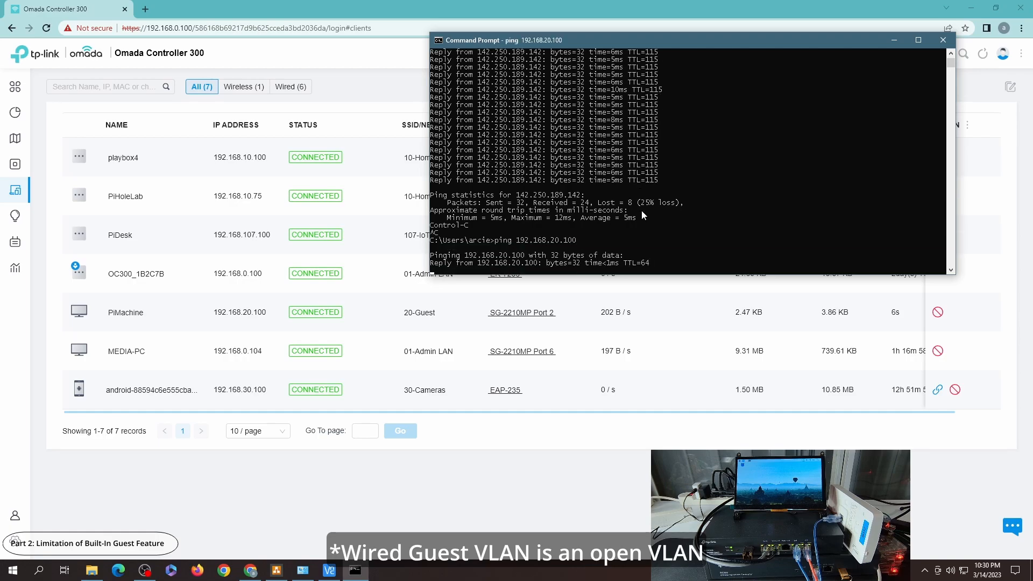
# Step: Check the Ethernet adapter's connection details again and return to the controller
pyautogui.click(302, 569)
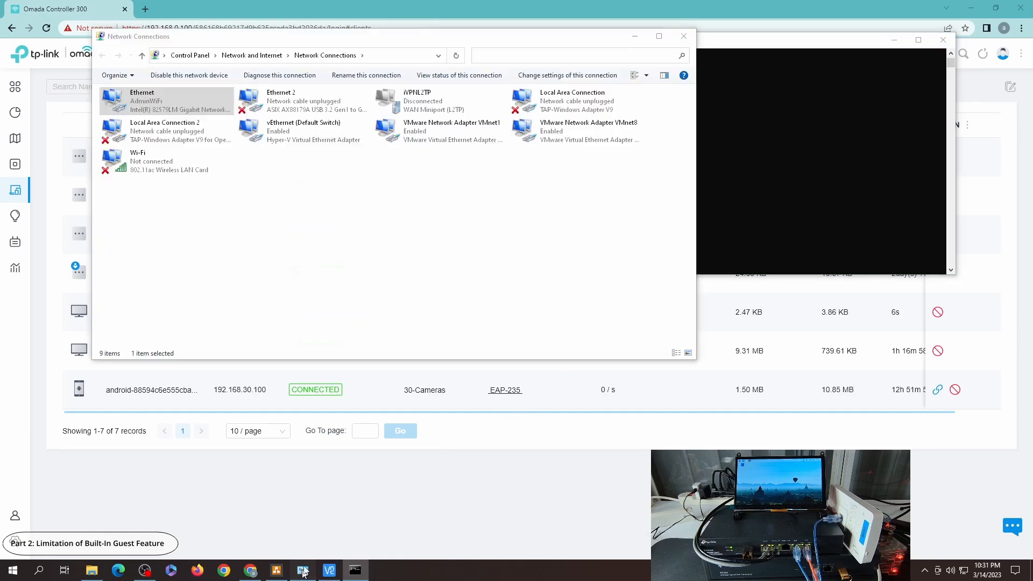
pyautogui.doubleClick(204, 117)
pyautogui.click(458, 279)
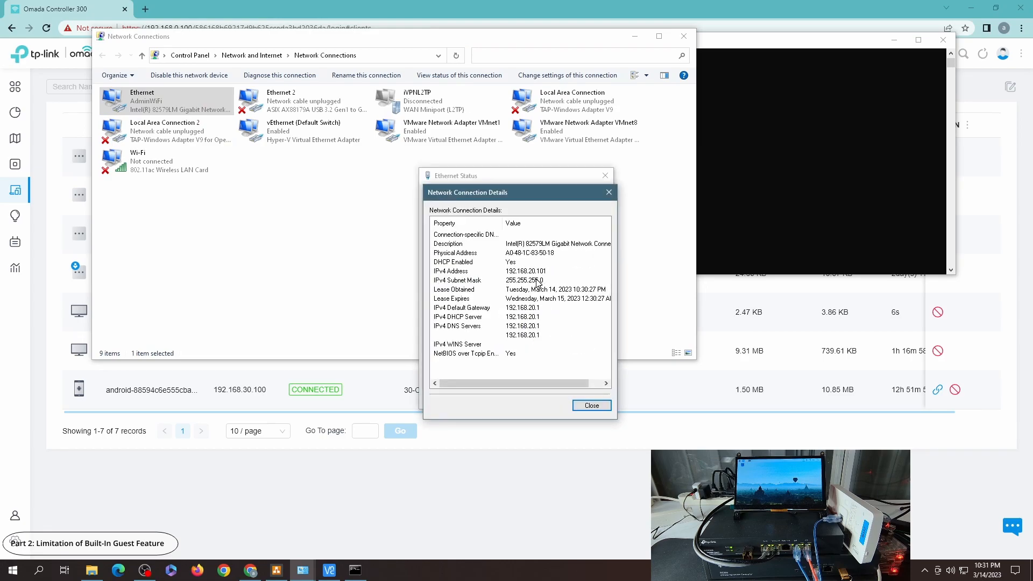
pyautogui.click(591, 405)
pyautogui.click(593, 400)
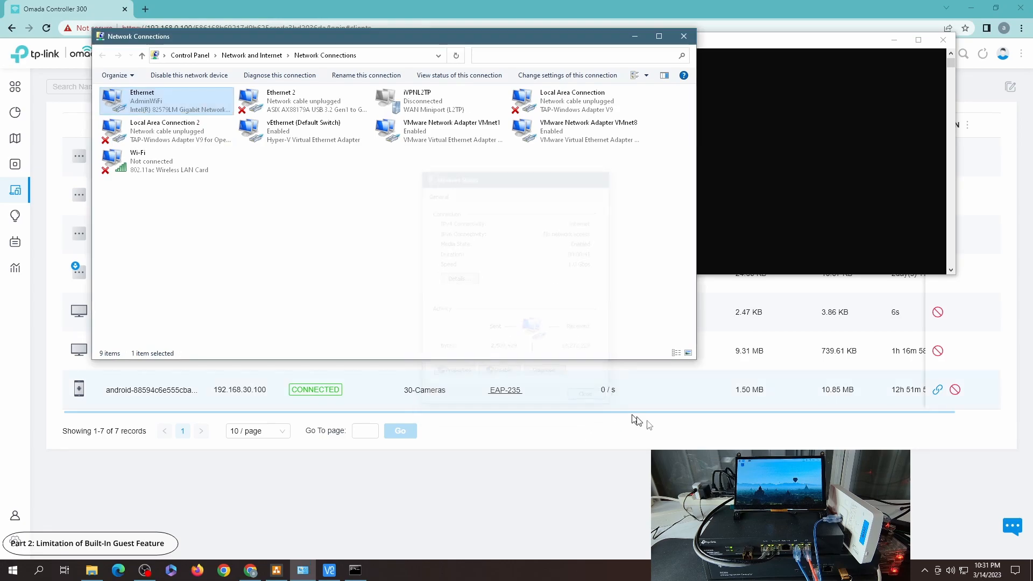
pyautogui.click(804, 157)
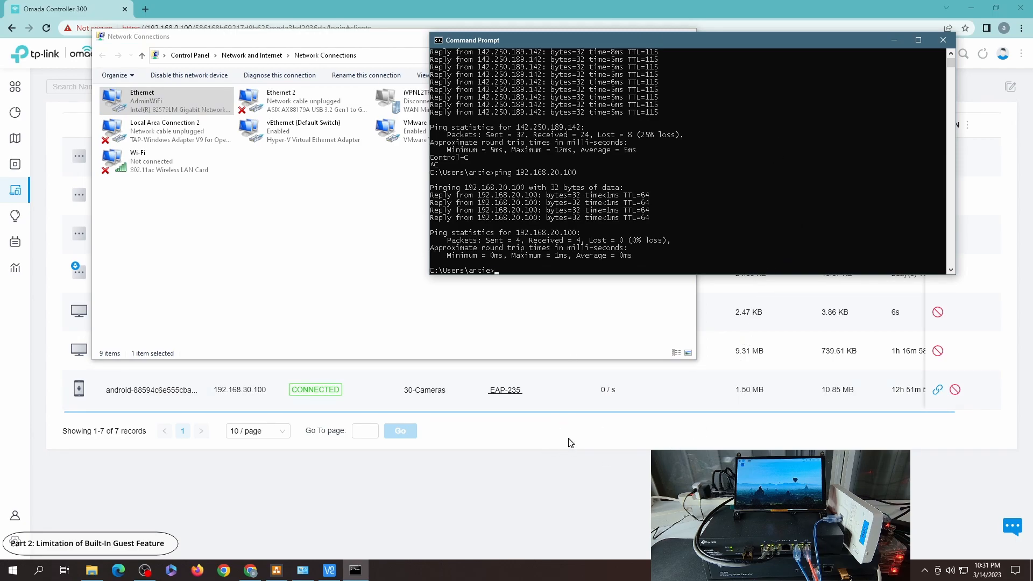
pyautogui.click(517, 448)
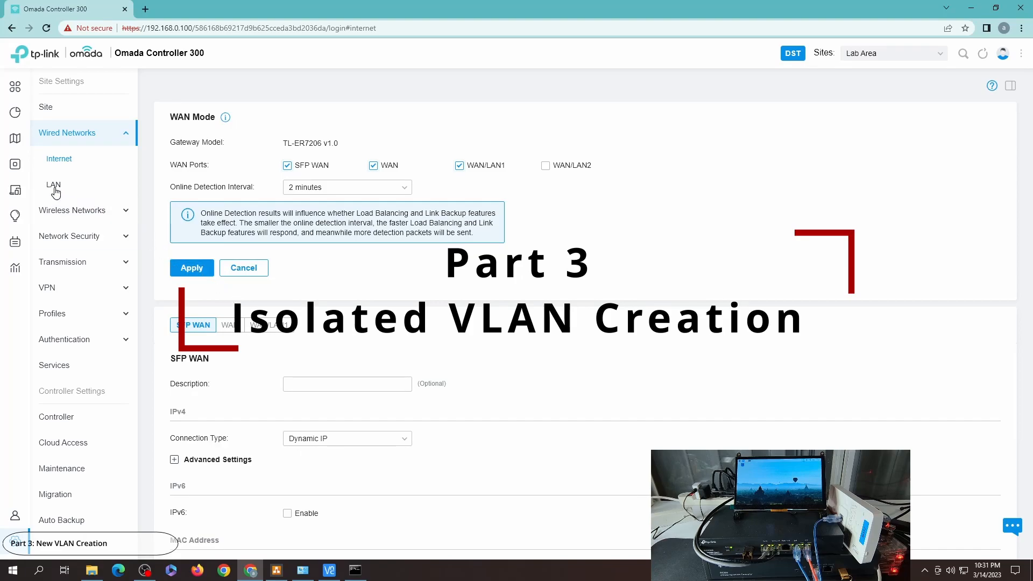
# Step: Start a new LAN named 40-Isolated with WAN/LAN2, LAN1 and LAN2 interfaces and VLAN 40
pyautogui.click(54, 187)
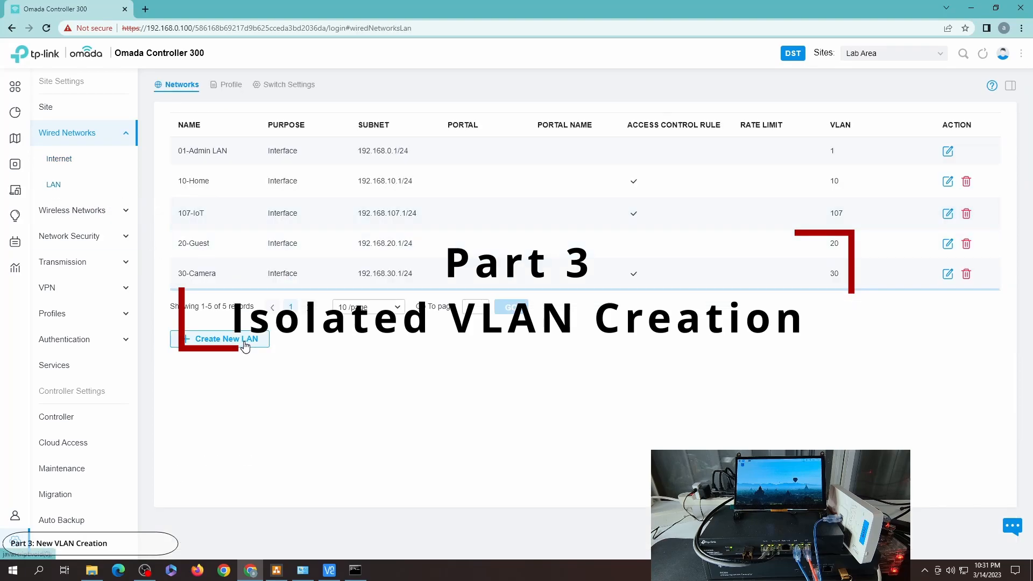
pyautogui.click(245, 345)
pyautogui.click(325, 141)
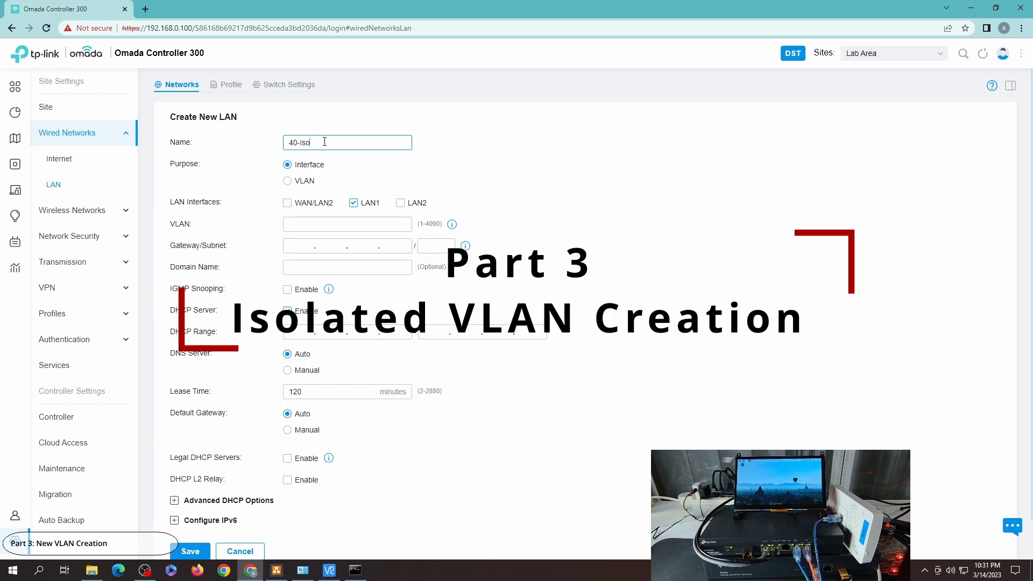
pyautogui.click(315, 203)
pyautogui.click(400, 203)
pyautogui.click(371, 222)
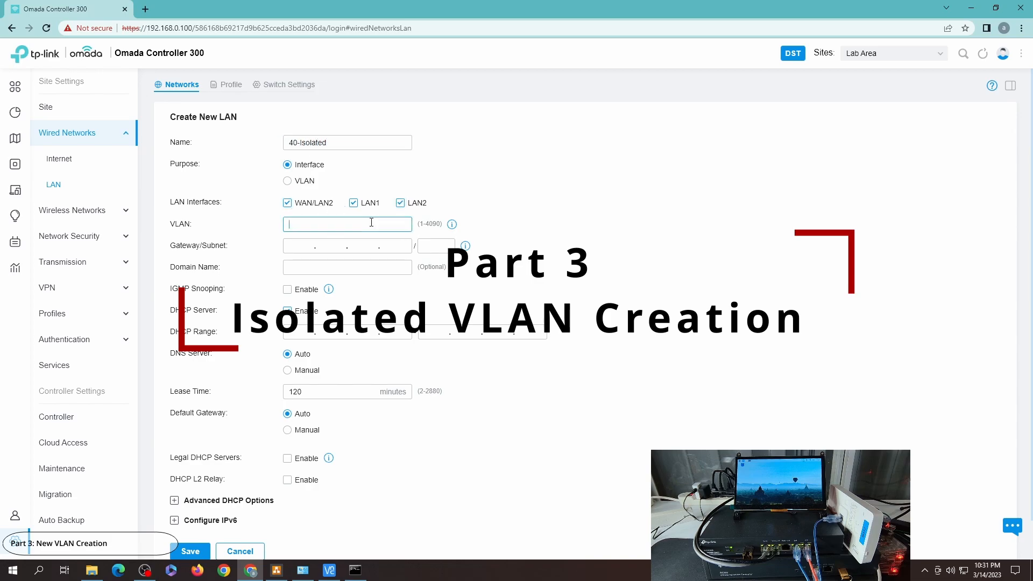
# Step: Set the new LAN's gateway/subnet to 192.168.40.1/24, update the DHCP range, and save it
pyautogui.click(293, 247)
pyautogui.write('192.168.40.1/')
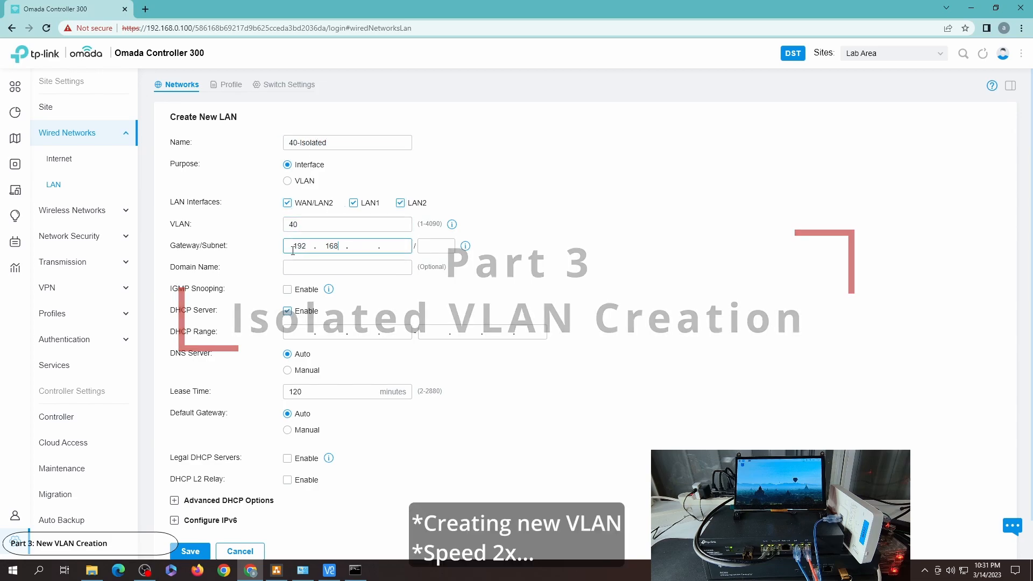
pyautogui.write('24')
pyautogui.click(495, 247)
pyautogui.scroll(-2, 577, 417)
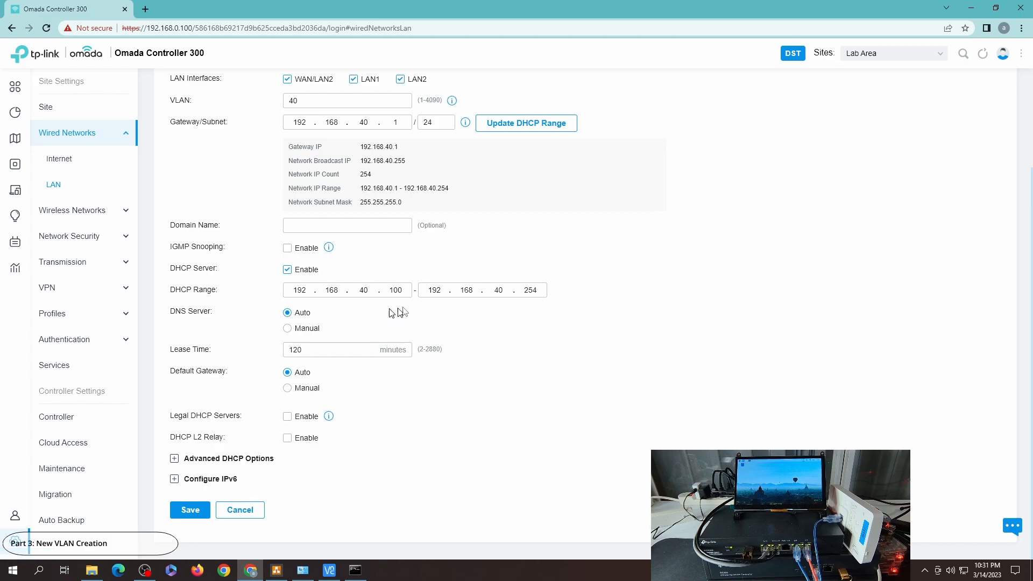
pyautogui.click(192, 509)
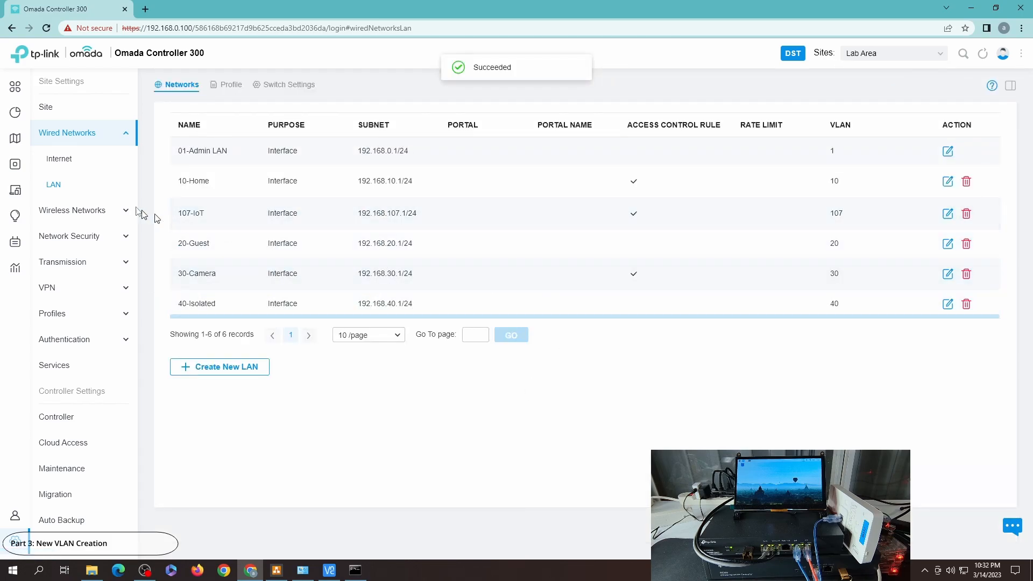
# Step: Assign the 40-Isolated profile to Port2 of the SG-2210MP switch and apply it
pyautogui.click(37, 169)
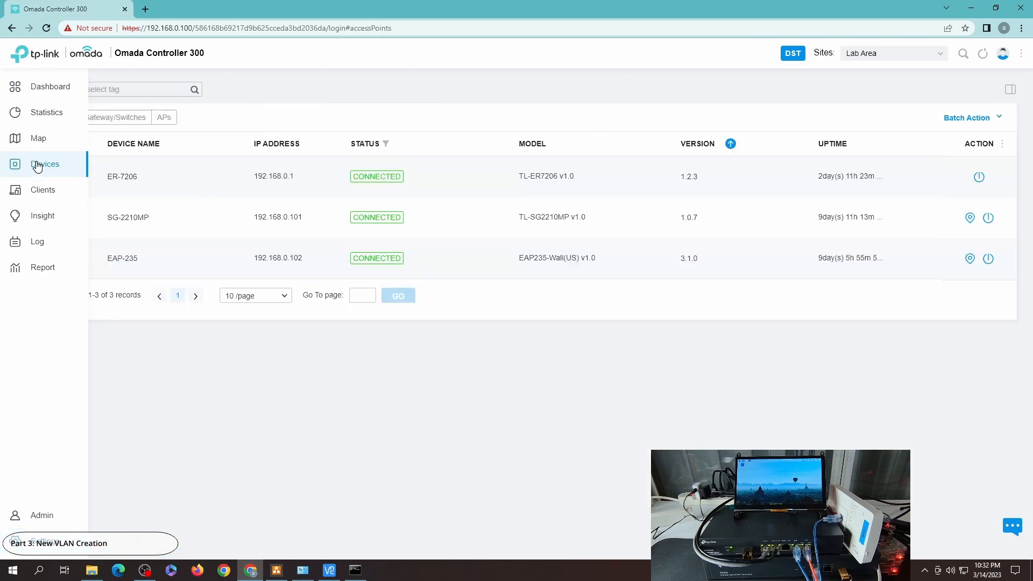
pyautogui.click(121, 218)
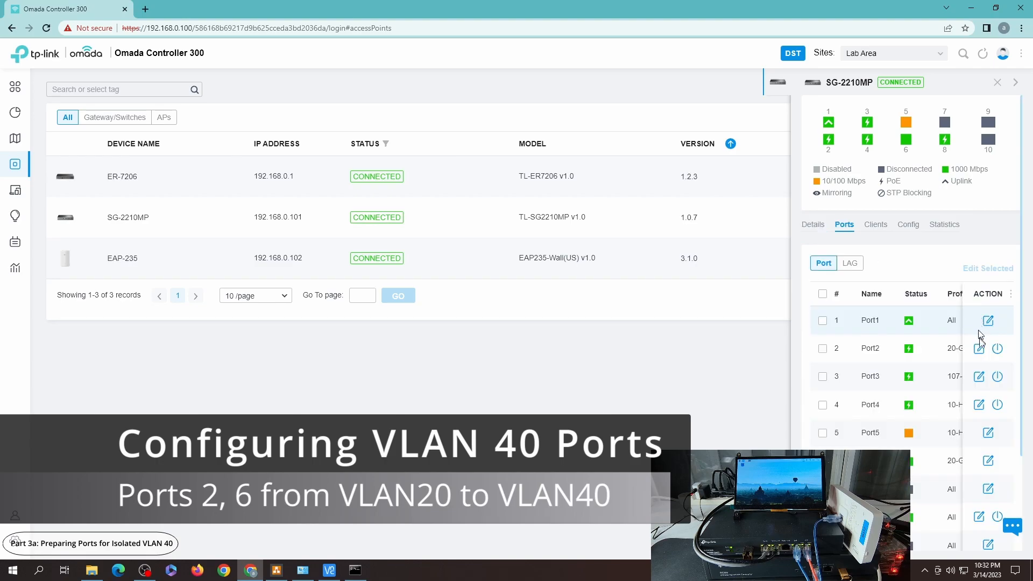
pyautogui.click(979, 348)
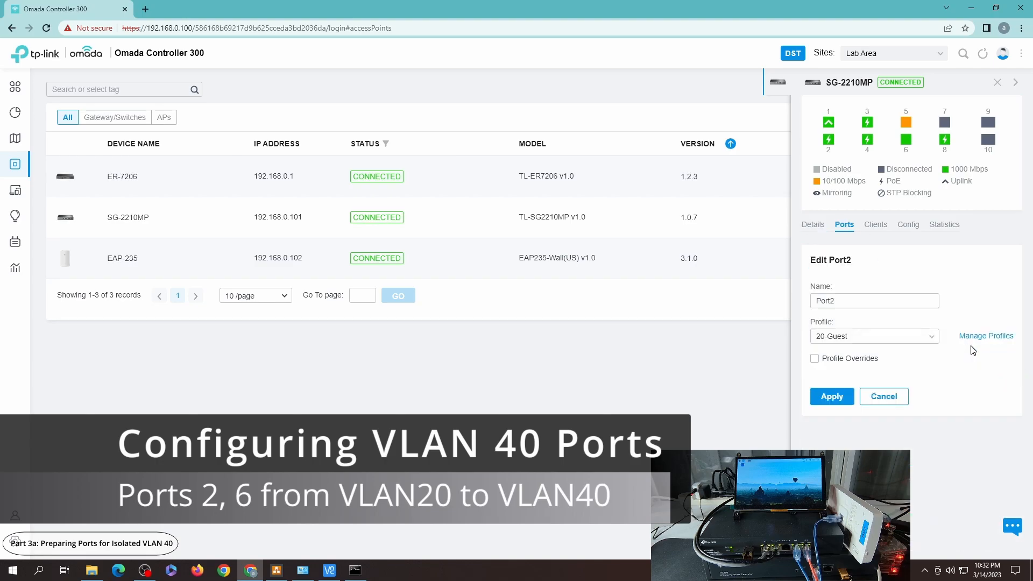
pyautogui.click(896, 335)
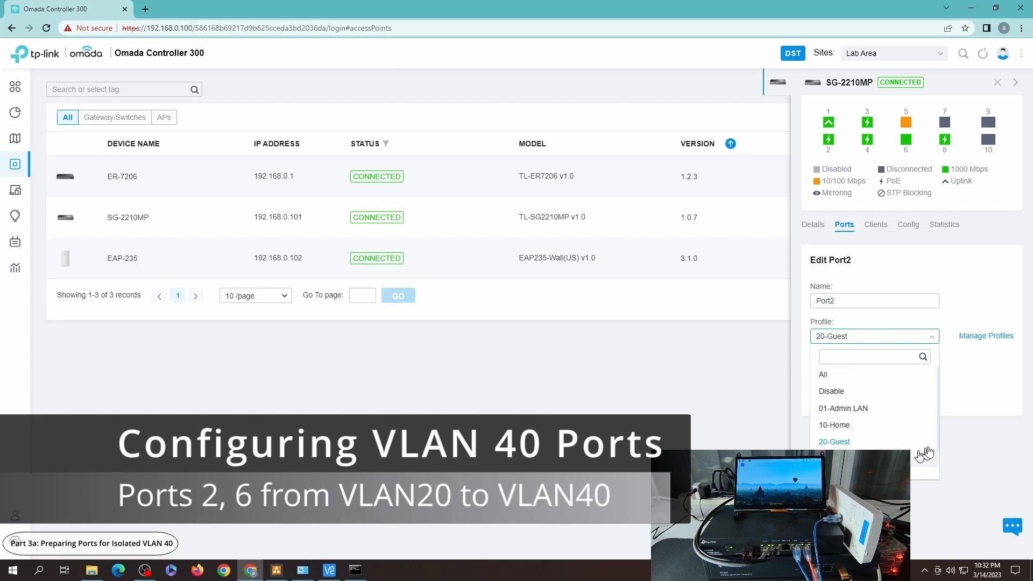
pyautogui.moveTo(937, 438); pyautogui.dragTo(937, 462)
pyautogui.click(882, 453)
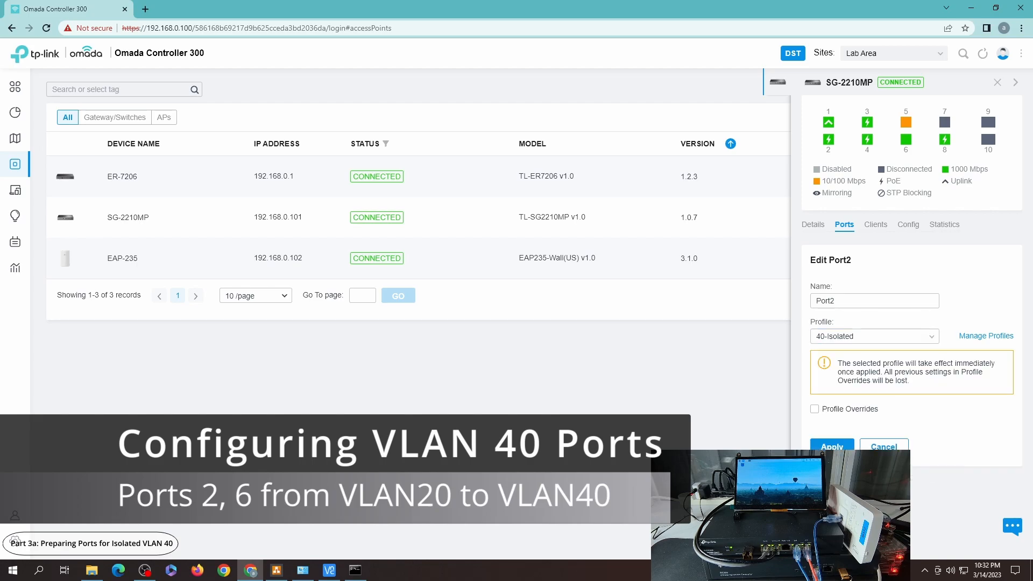
pyautogui.click(831, 445)
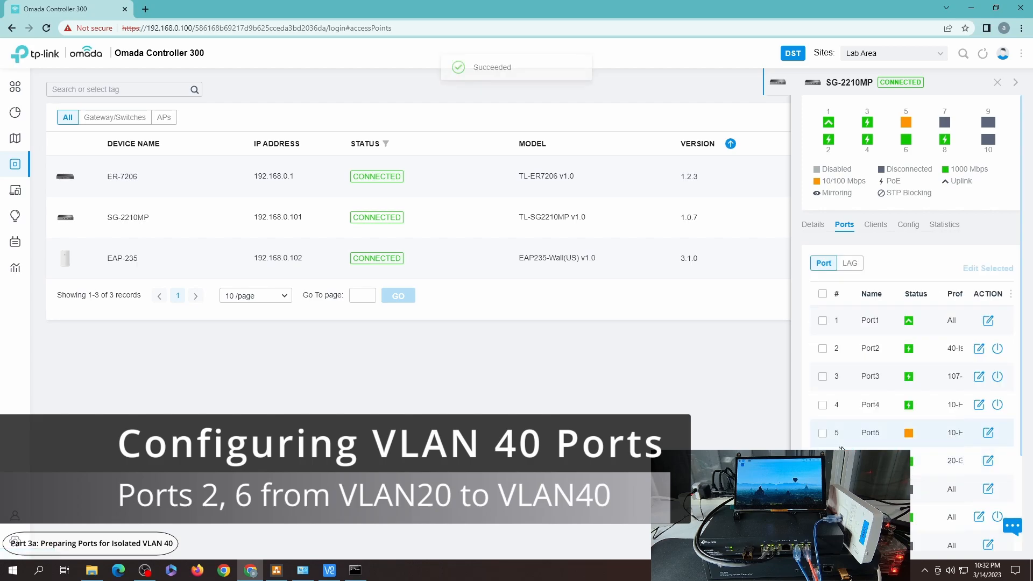
# Step: Assign the 40-Isolated profile to Port6 of the same switch and apply it
pyautogui.click(988, 461)
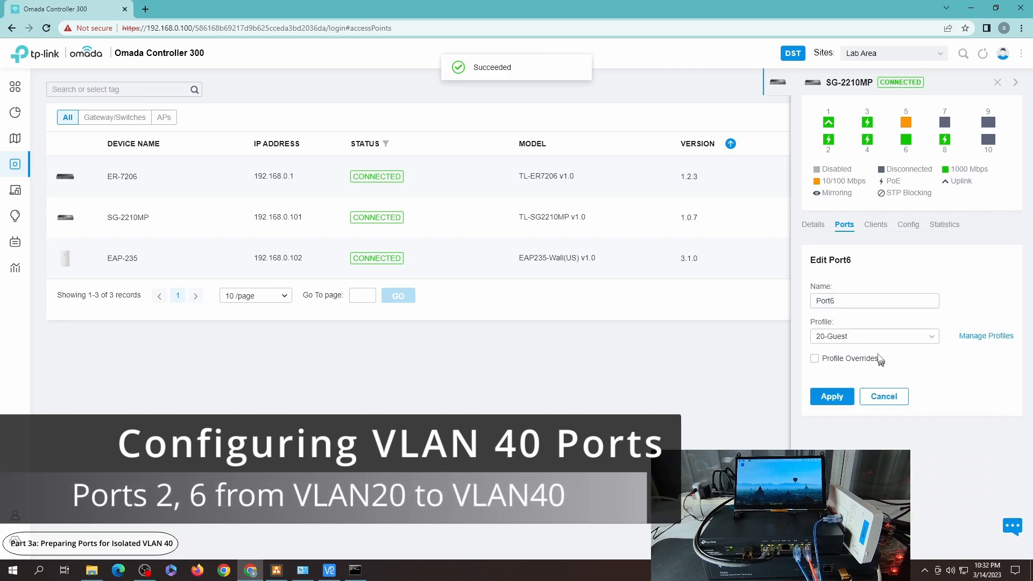
pyautogui.click(872, 337)
pyautogui.scroll(-2, 930, 384)
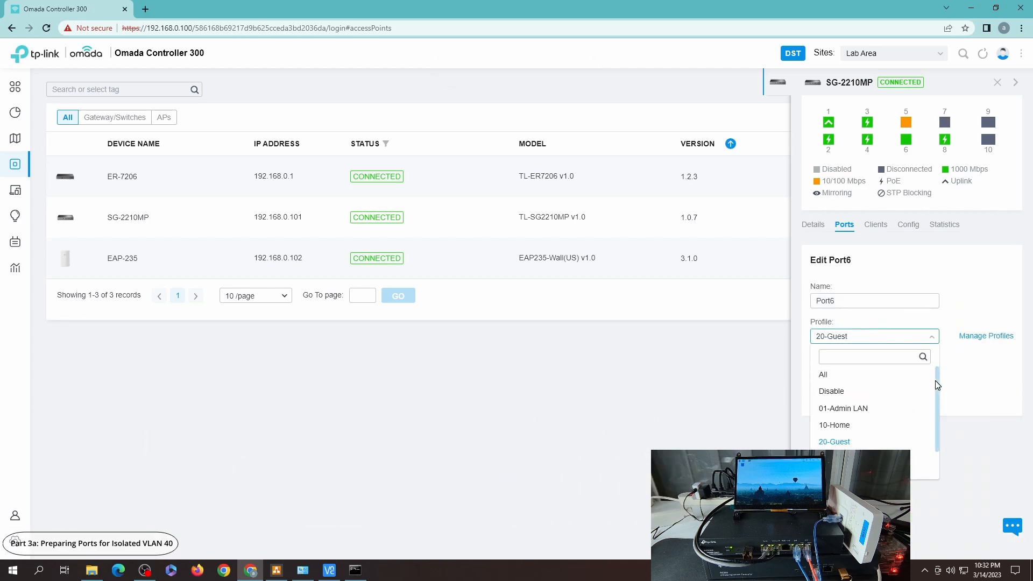
pyautogui.click(839, 464)
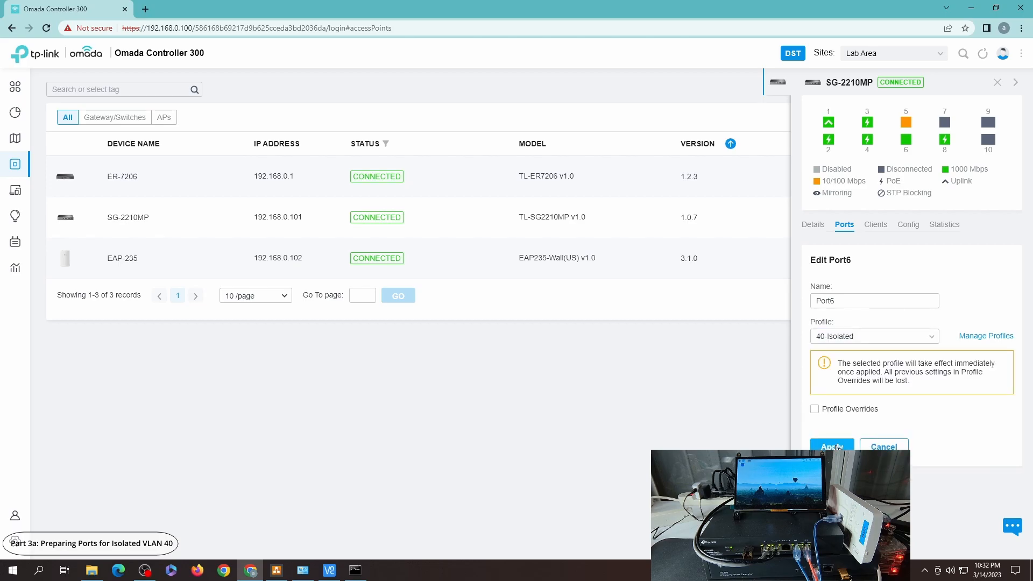
pyautogui.click(839, 446)
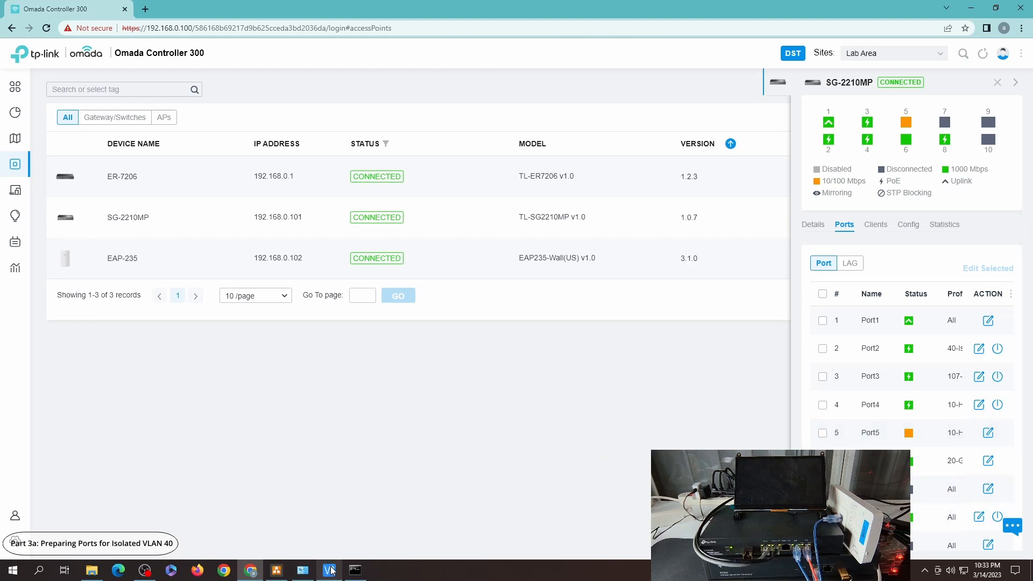
# Step: Disable and re-enable the PC's Ethernet adapter so it picks up a VLAN 40 address
pyautogui.click(303, 570)
pyautogui.rightClick(155, 112)
pyautogui.click(173, 115)
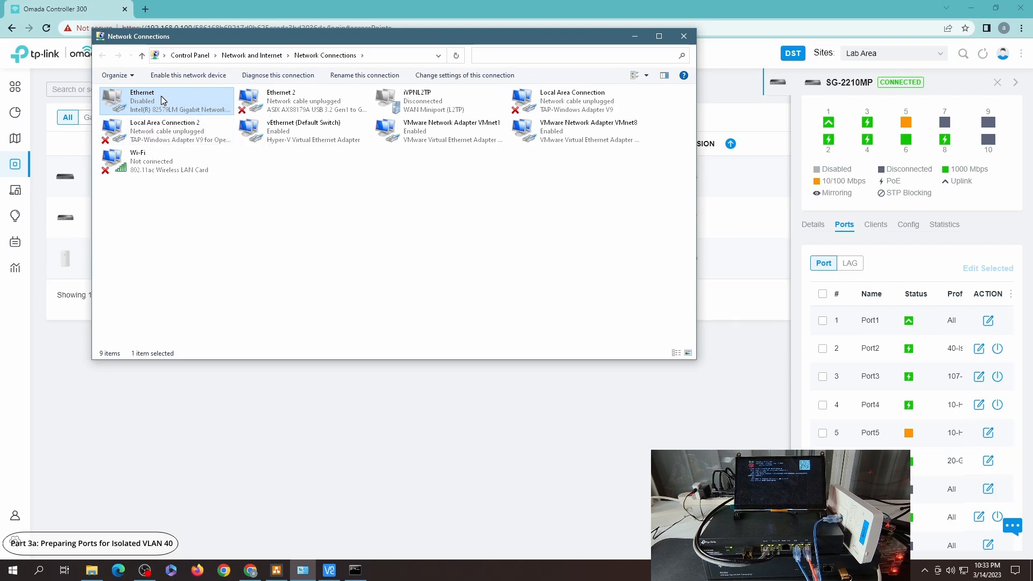
pyautogui.rightClick(161, 101)
pyautogui.click(185, 99)
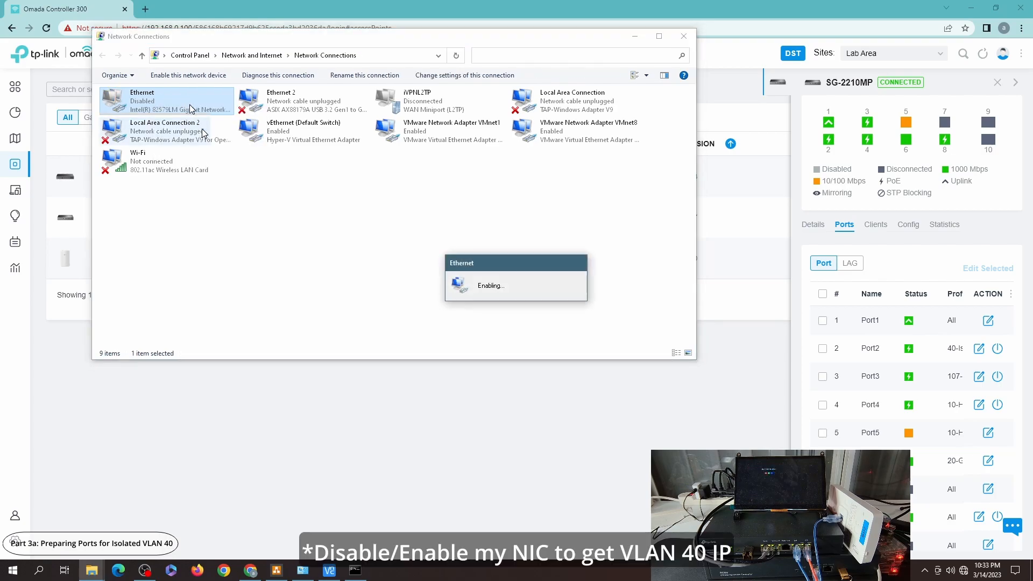
# Step: Rerun the continuous ping to google.com in the Command Prompt, twice
pyautogui.click(355, 570)
pyautogui.press('Up')
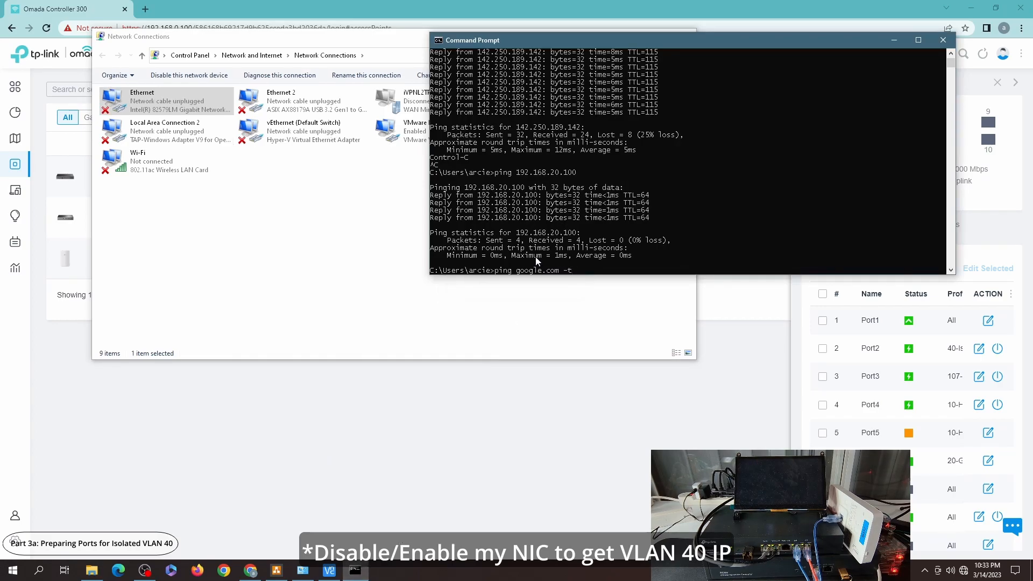
pyautogui.press('Return')
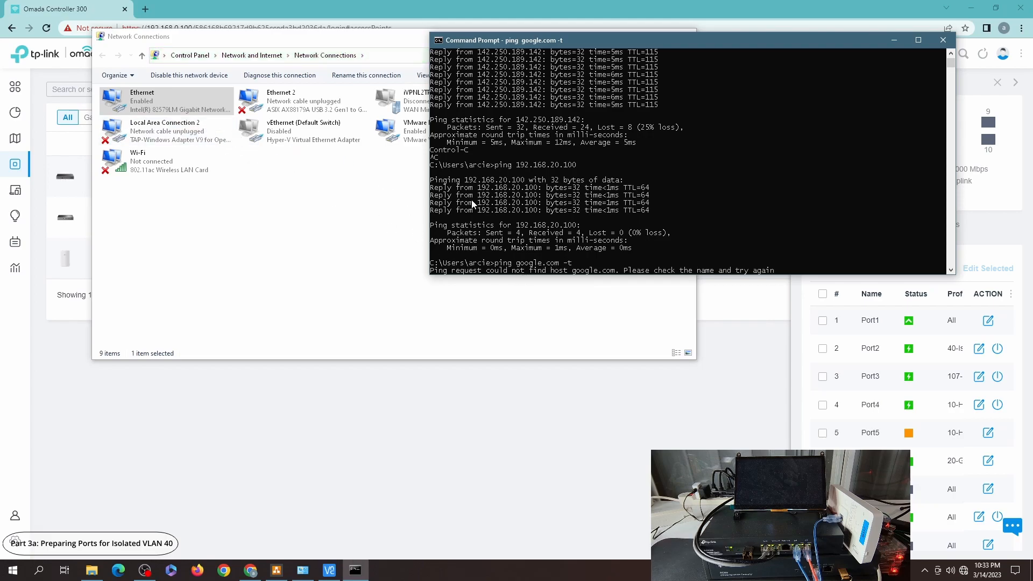
pyautogui.press('Up')
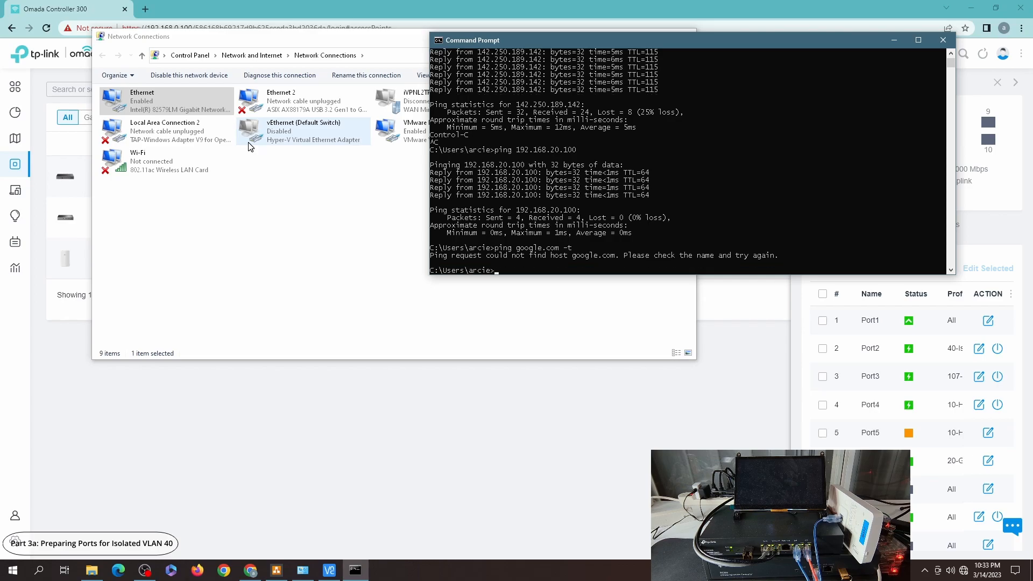
pyautogui.press('Return')
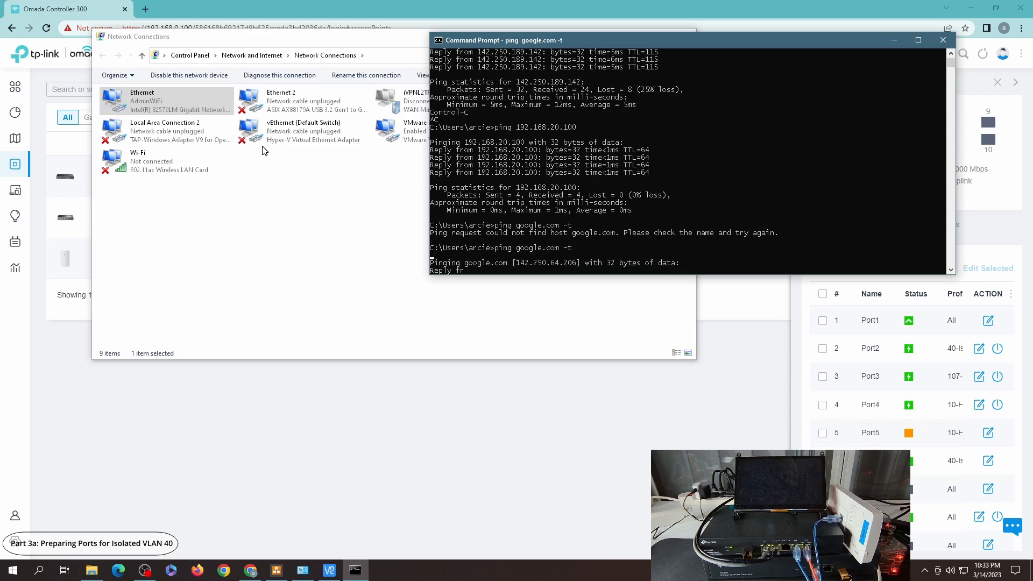
# Step: Check the Ethernet adapter's connection details, close them and return to the ping window
pyautogui.click(159, 100)
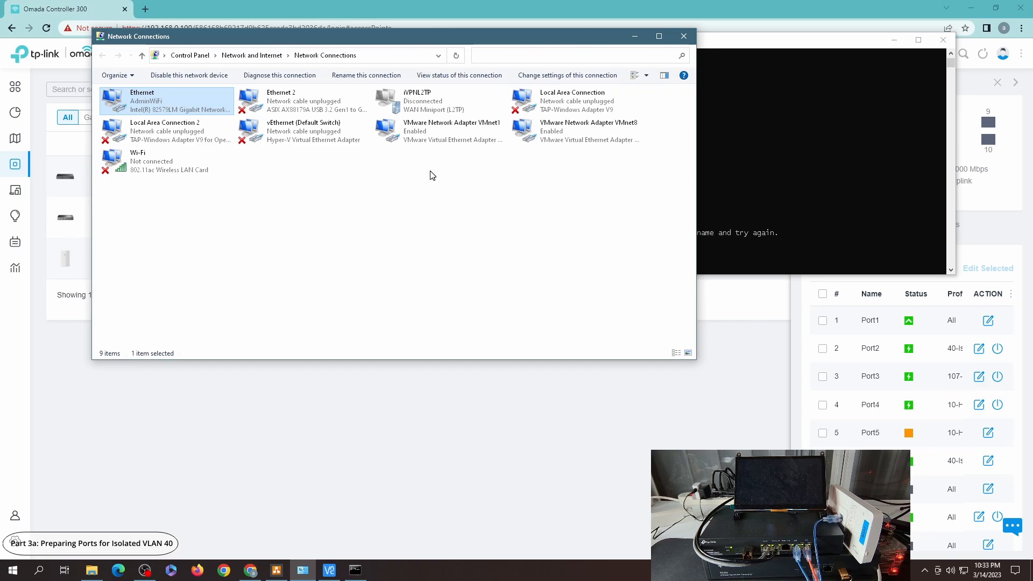
pyautogui.press('Return')
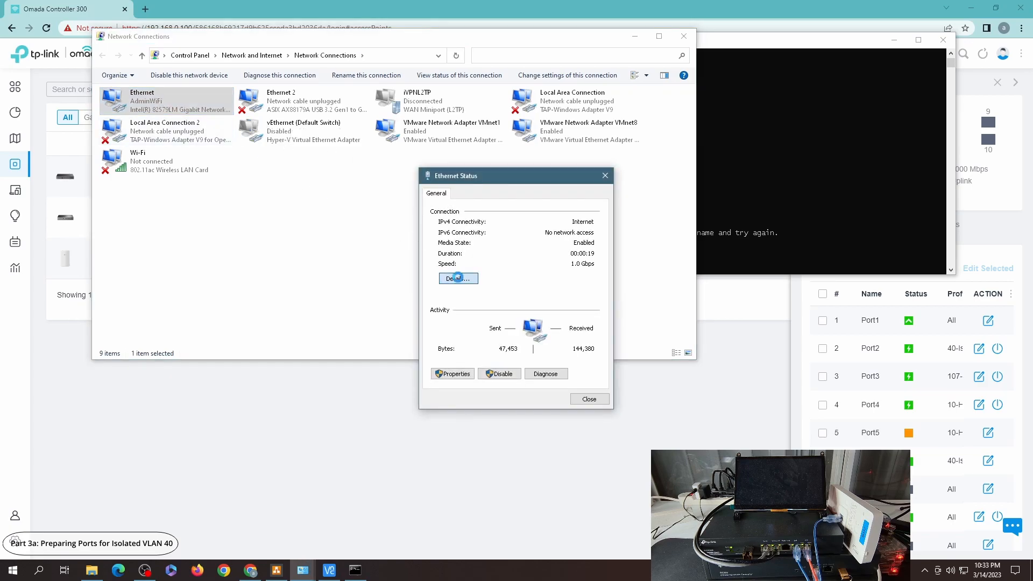
pyautogui.click(457, 278)
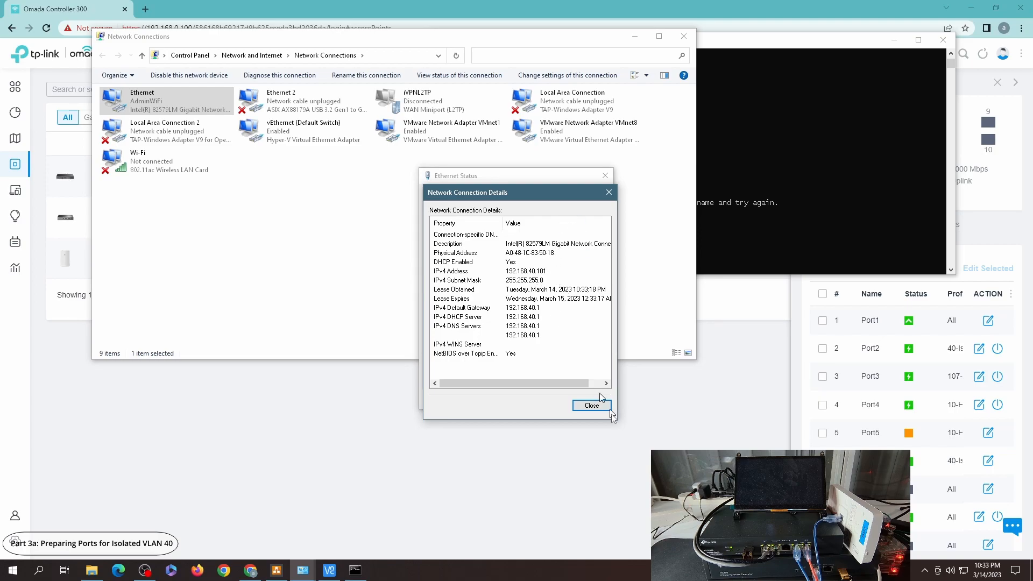
pyautogui.click(591, 405)
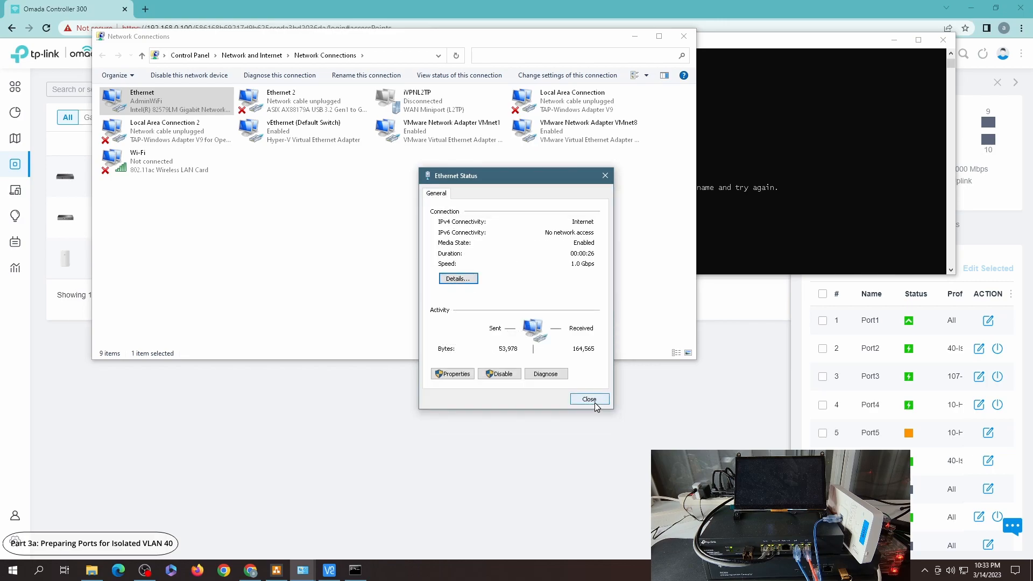
pyautogui.click(591, 402)
pyautogui.click(770, 127)
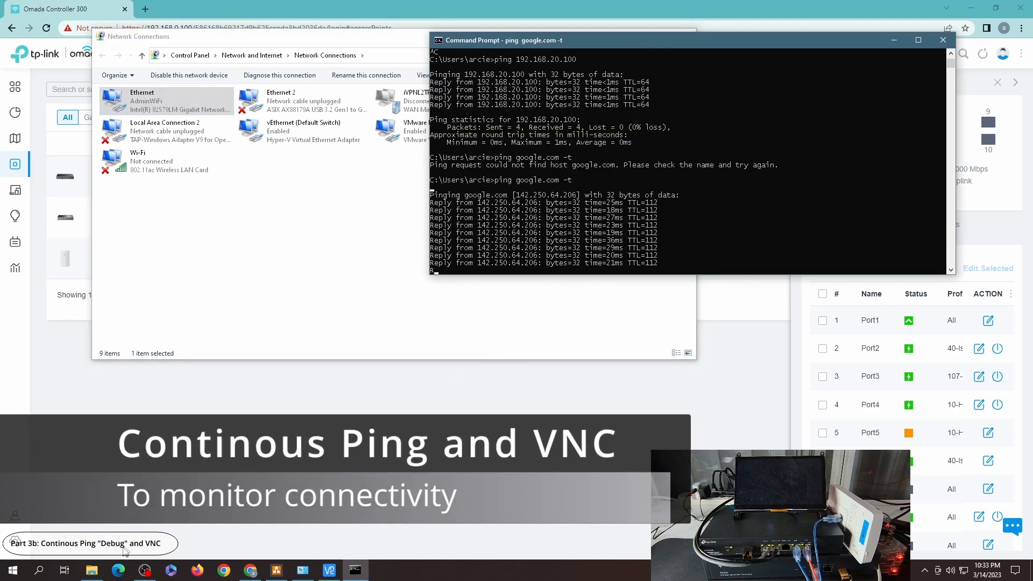
# Step: Open a second Command Prompt and start a continuous ping to 192.168.40.100
pyautogui.click(42, 569)
pyautogui.write('cmd')
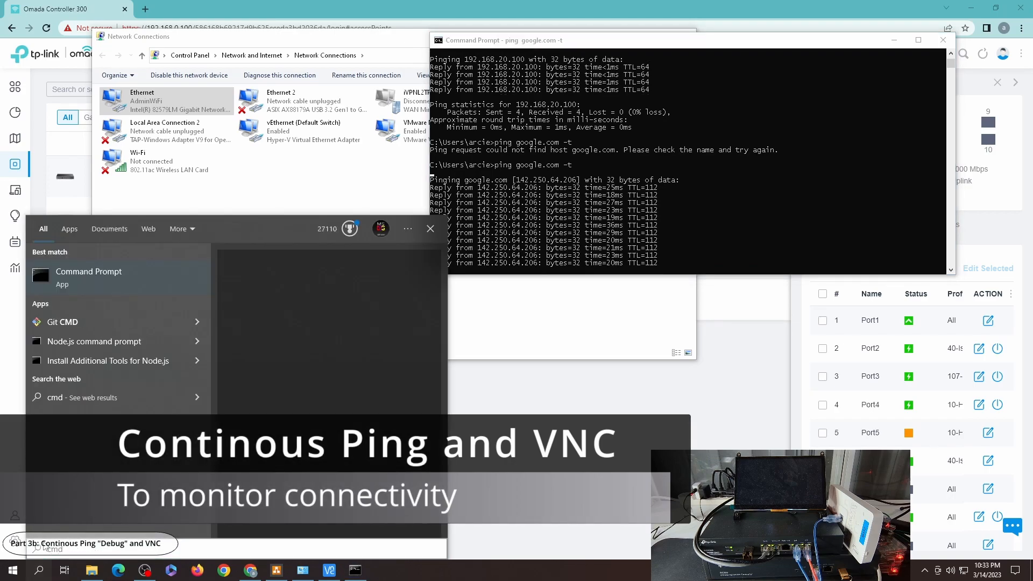
pyautogui.press('Return')
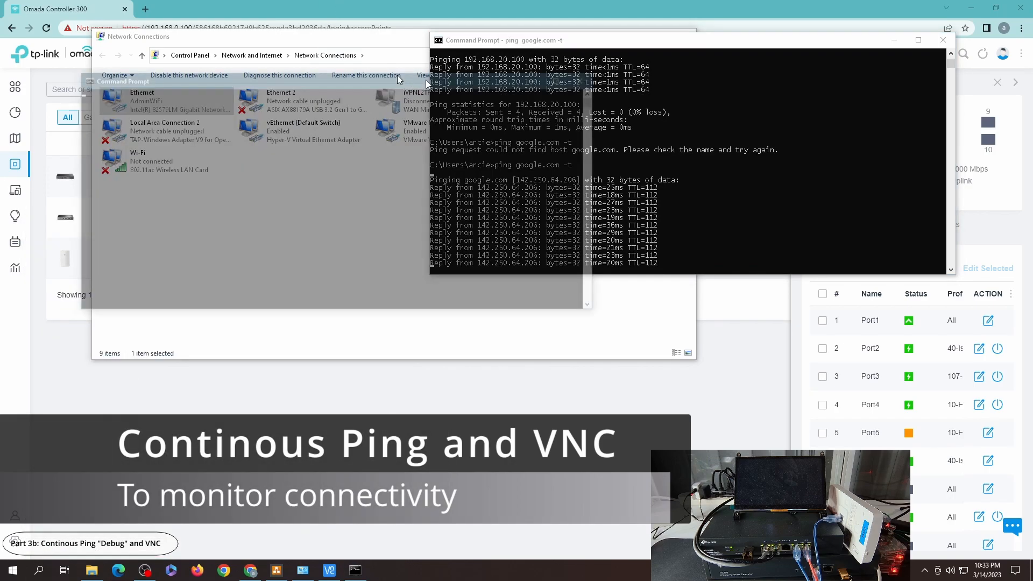
pyautogui.moveTo(450, 78); pyautogui.dragTo(856, 109)
pyautogui.write('p')
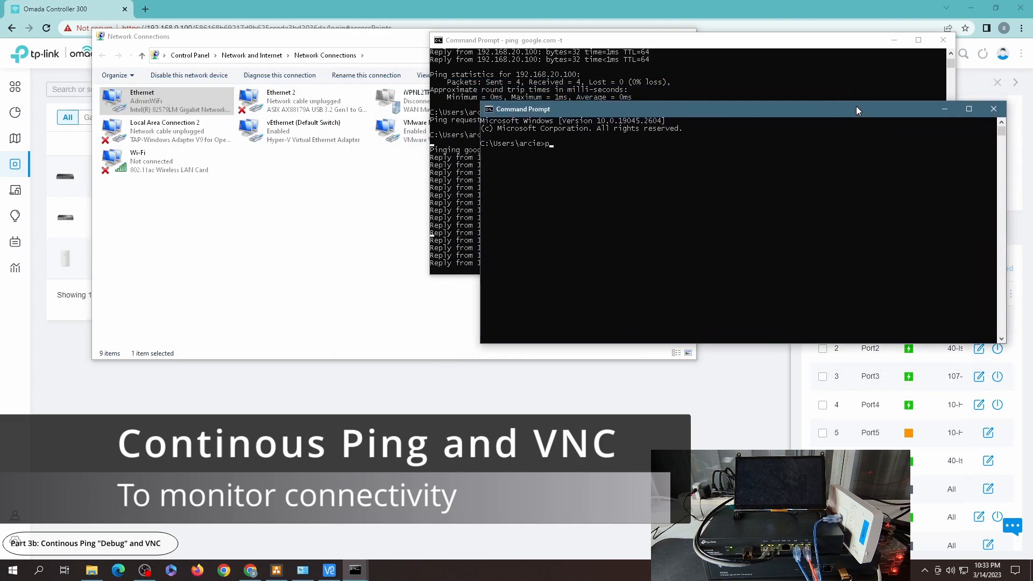
pyautogui.write('ing 192.168.40.100 -t')
pyautogui.press('Return')
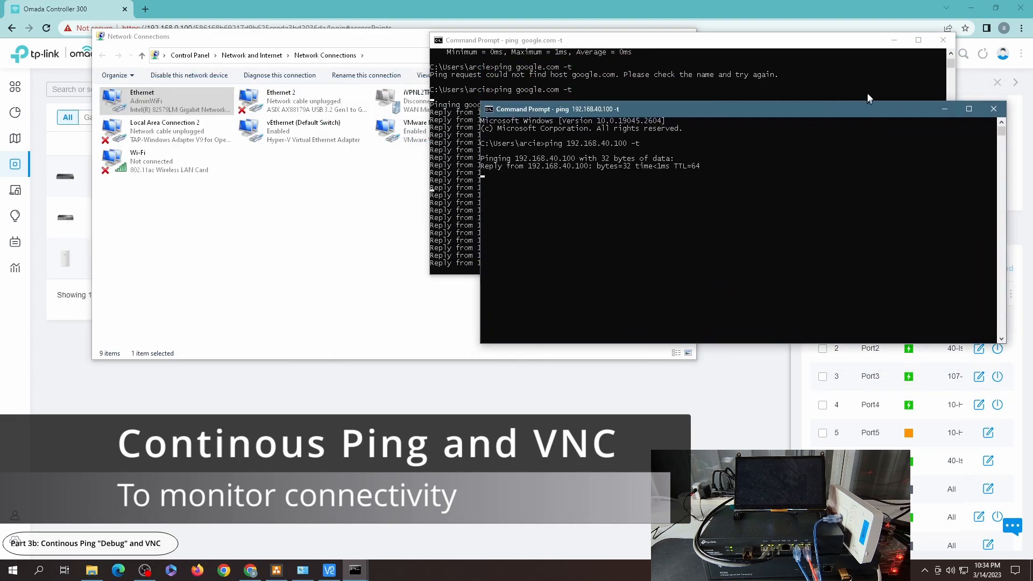
# Step: Connect VNC Viewer to the host 192.168.40.100
pyautogui.moveTo(328, 576)
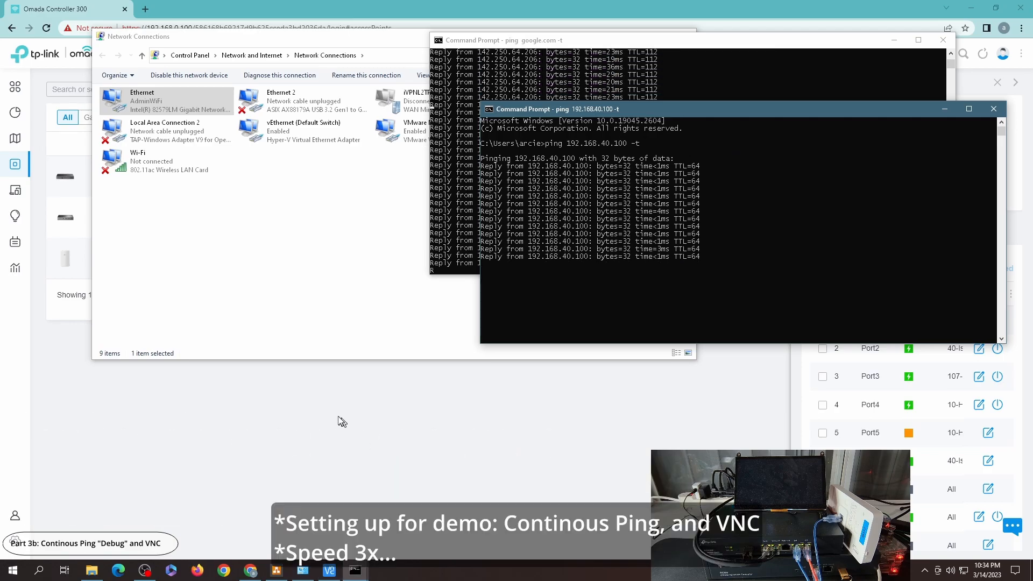
pyautogui.click(329, 570)
pyautogui.click(629, 145)
pyautogui.write('192.168.40.100')
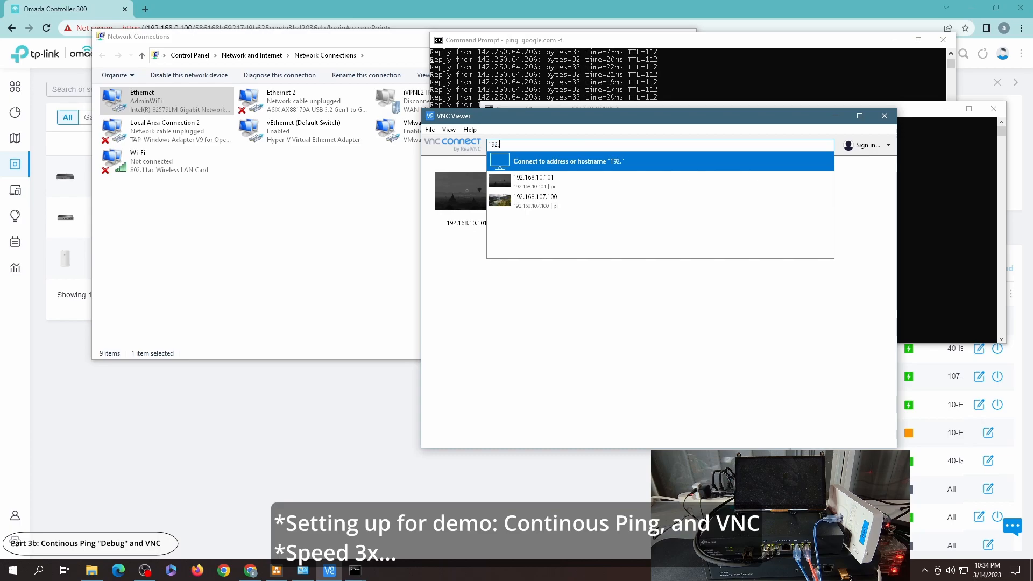
pyautogui.press('Return')
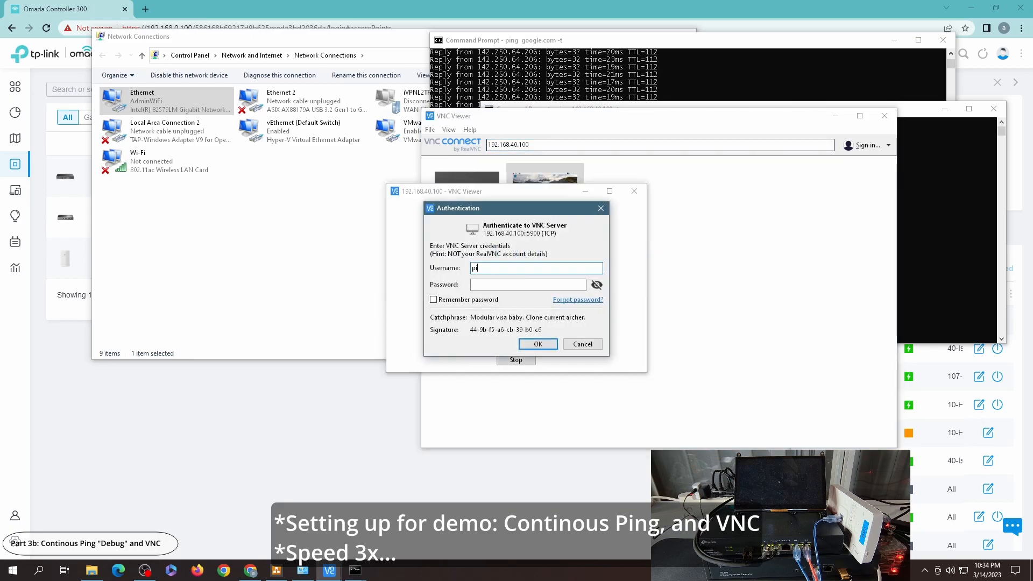
# Step: Enter the VNC server password, tick Remember password and sign in
pyautogui.press('Tab')
pyautogui.write('**********')
pyautogui.click(433, 300)
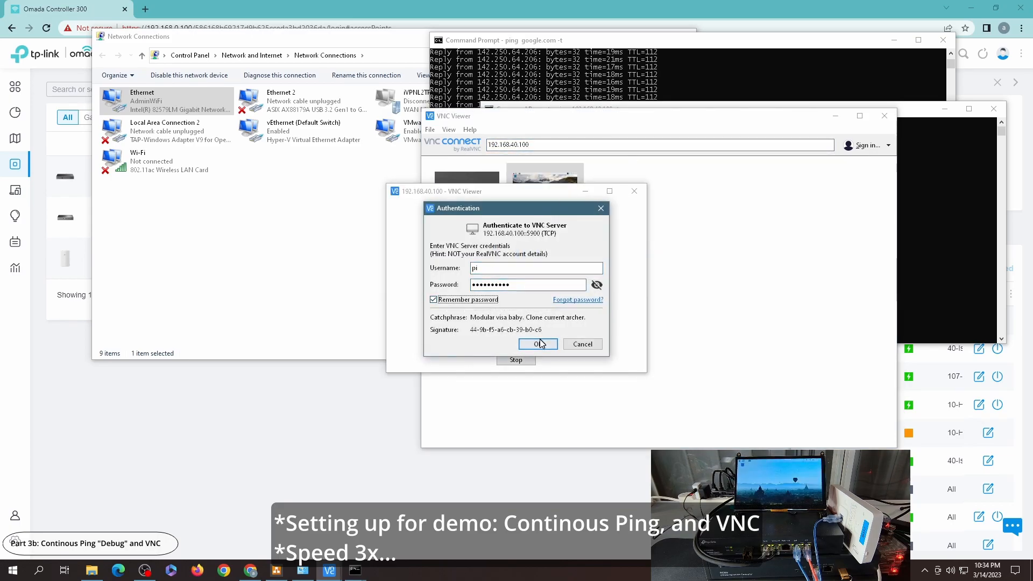
pyautogui.click(538, 344)
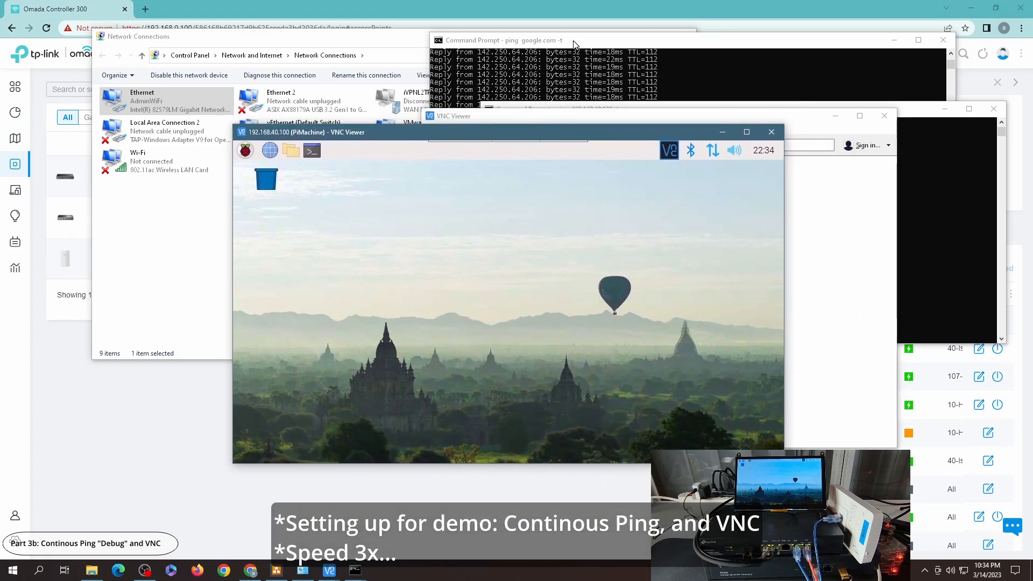
# Step: Open a terminal on the remote Pi and ping the PC at 192.168.40.101, checking its address in the Ethernet details
pyautogui.click(317, 155)
pyautogui.write('ping 192.168.40.101')
pyautogui.doubleClick(156, 101)
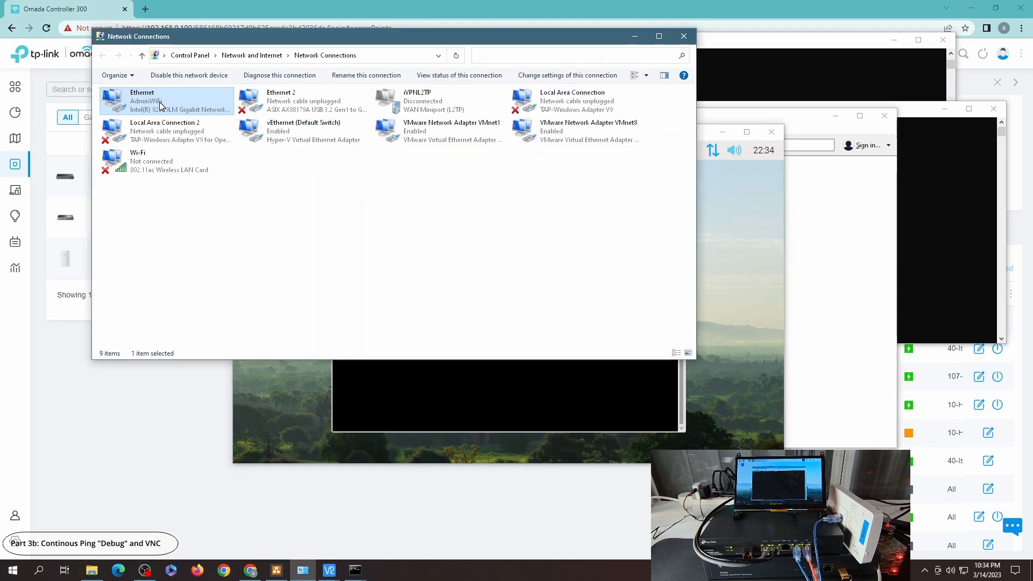
pyautogui.click(457, 278)
pyautogui.click(600, 404)
pyautogui.click(601, 405)
pyautogui.click(614, 399)
pyautogui.press('Return')
# Step: Open the Pi's web browser to load cnn.com, then minimize it
pyautogui.click(270, 156)
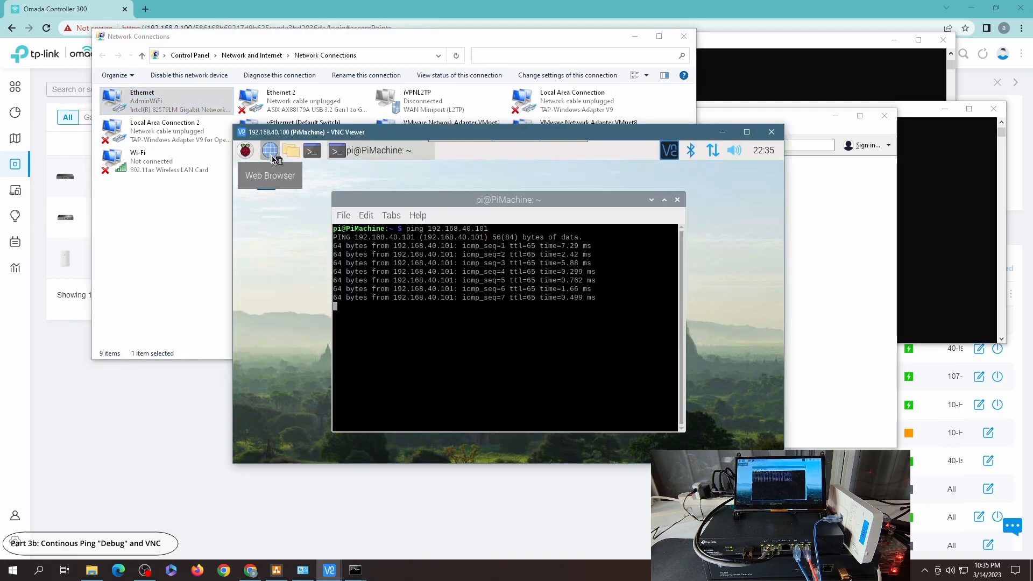
pyautogui.click(418, 309)
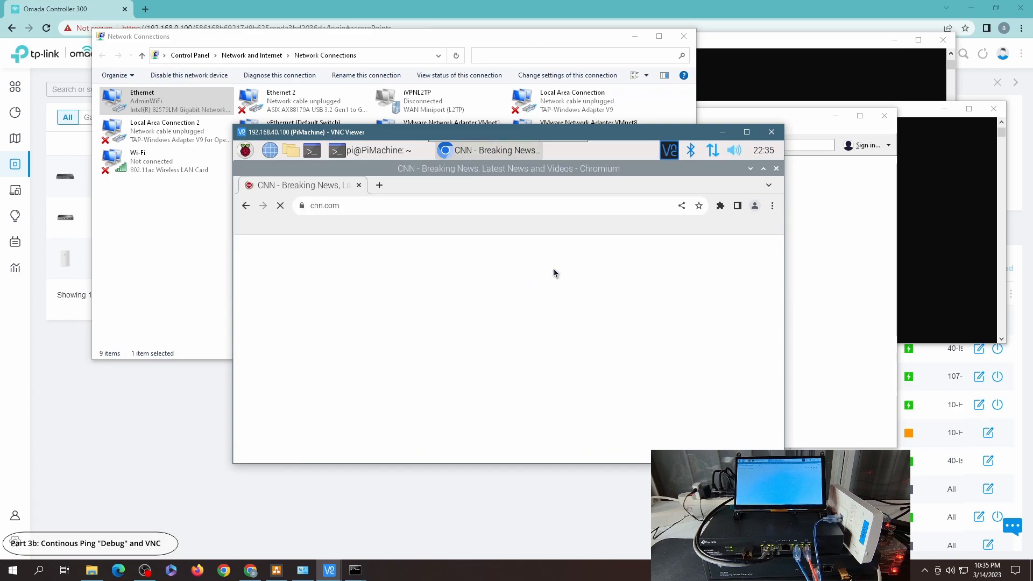
pyautogui.click(750, 168)
# Step: Open another terminal on the Pi and run ping google.com, arranging both terminal windows
pyautogui.moveTo(537, 202); pyautogui.dragTo(470, 188)
pyautogui.click(312, 151)
pyautogui.write('ping google.com')
pyautogui.press('Return')
pyautogui.moveTo(600, 231); pyautogui.dragTo(581, 218)
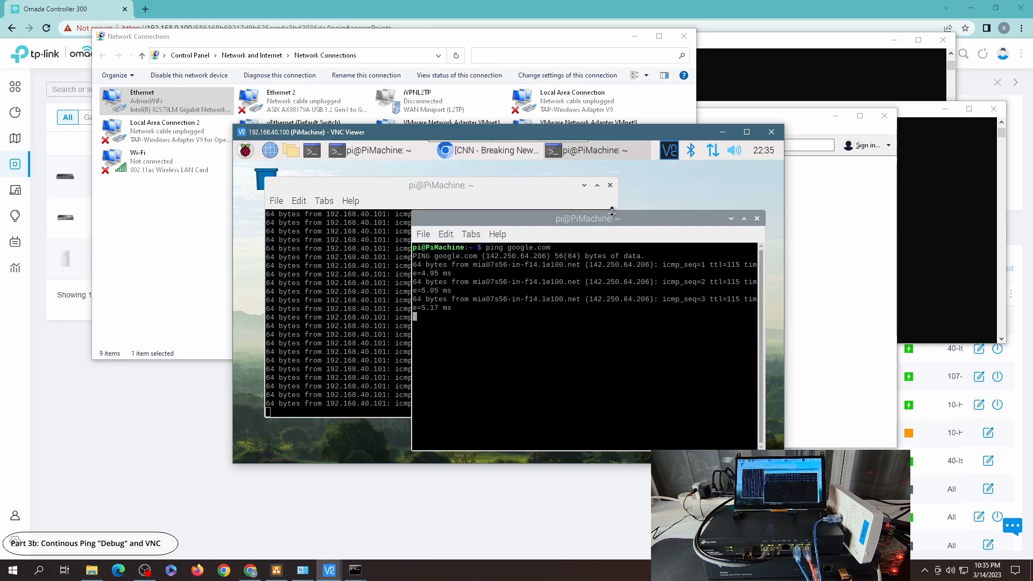
# Step: Bring the PC's Command Prompt ping windows forward and reposition them beside the VNC viewer
pyautogui.click(936, 183)
pyautogui.click(772, 62)
pyautogui.moveTo(753, 40); pyautogui.dragTo(713, 31)
pyautogui.click(924, 193)
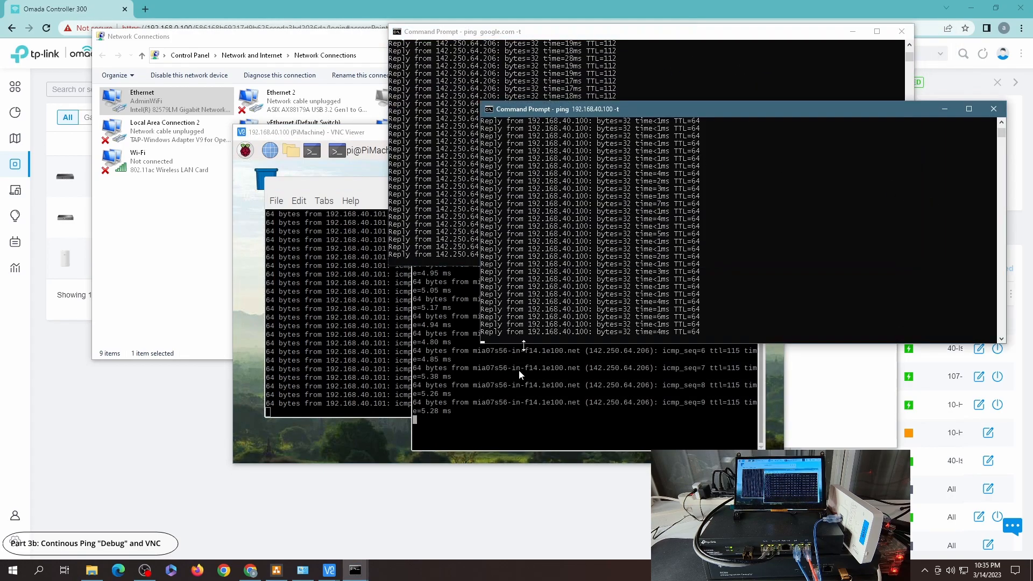
# Step: Review the network architecture diagram, then minimize it
pyautogui.click(479, 498)
pyautogui.click(275, 570)
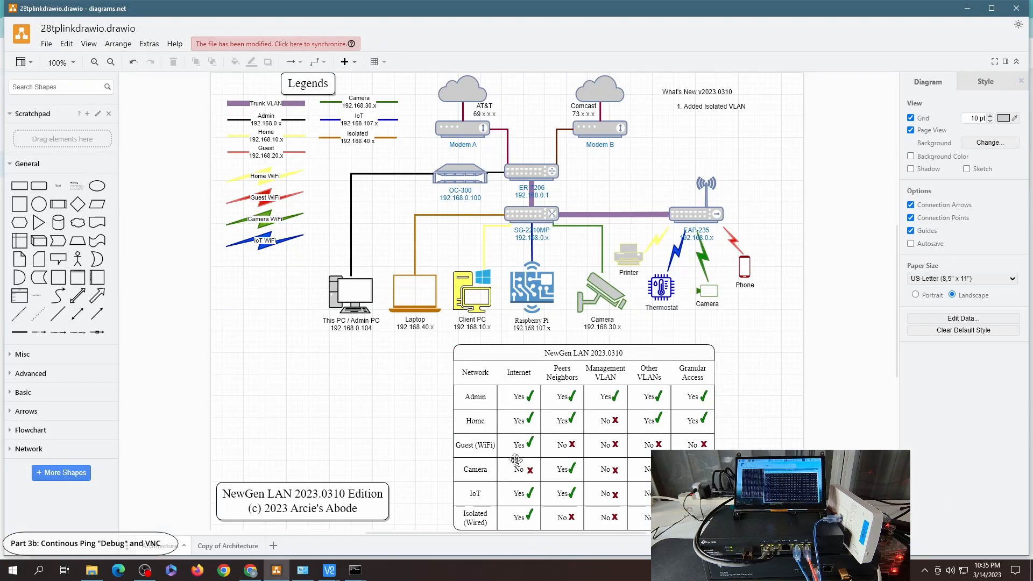
pyautogui.click(967, 8)
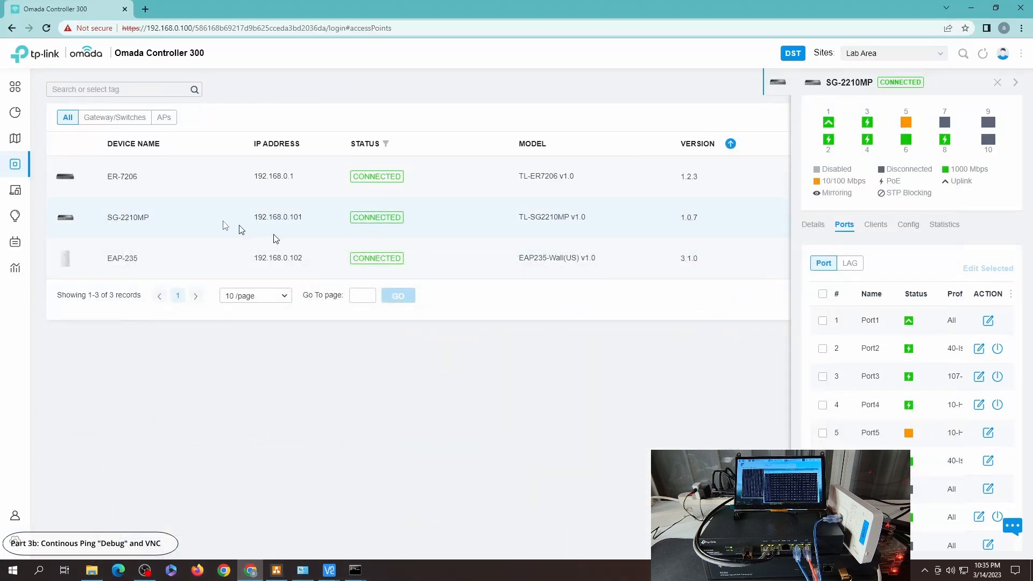
# Step: Open the site's Network Security ACL settings and view the Switch ACL rules
pyautogui.click(36, 548)
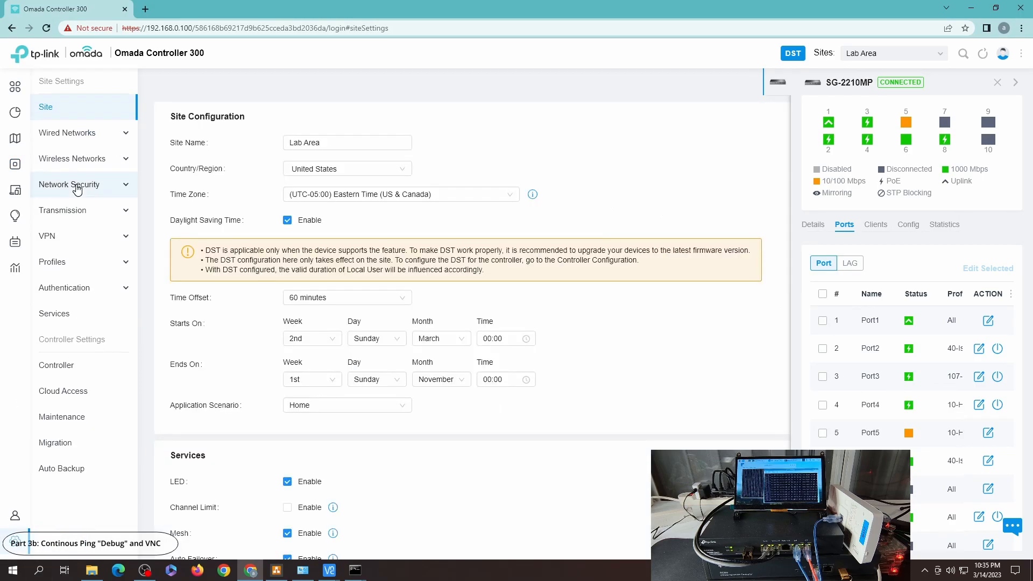
pyautogui.click(92, 186)
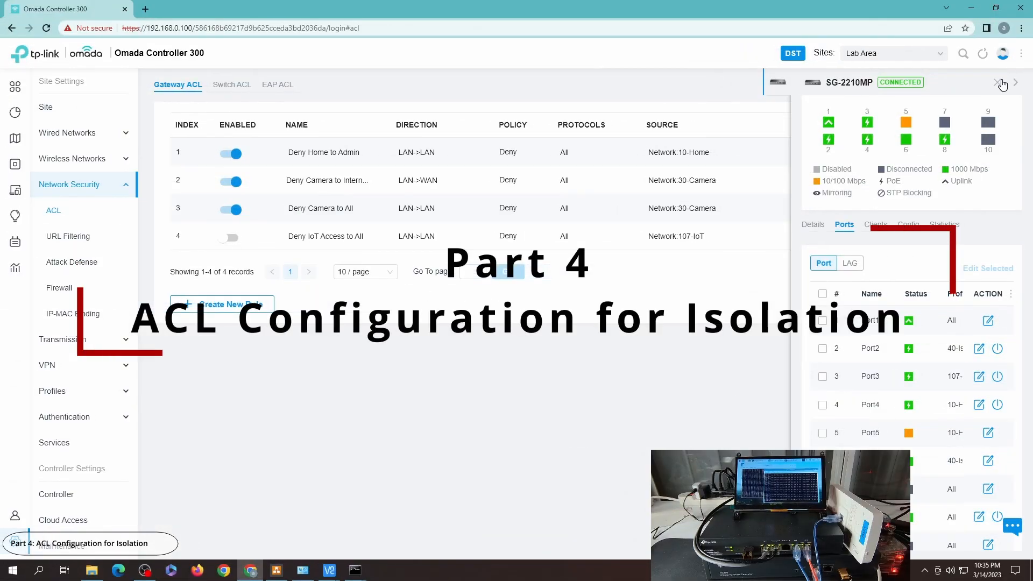
pyautogui.click(998, 82)
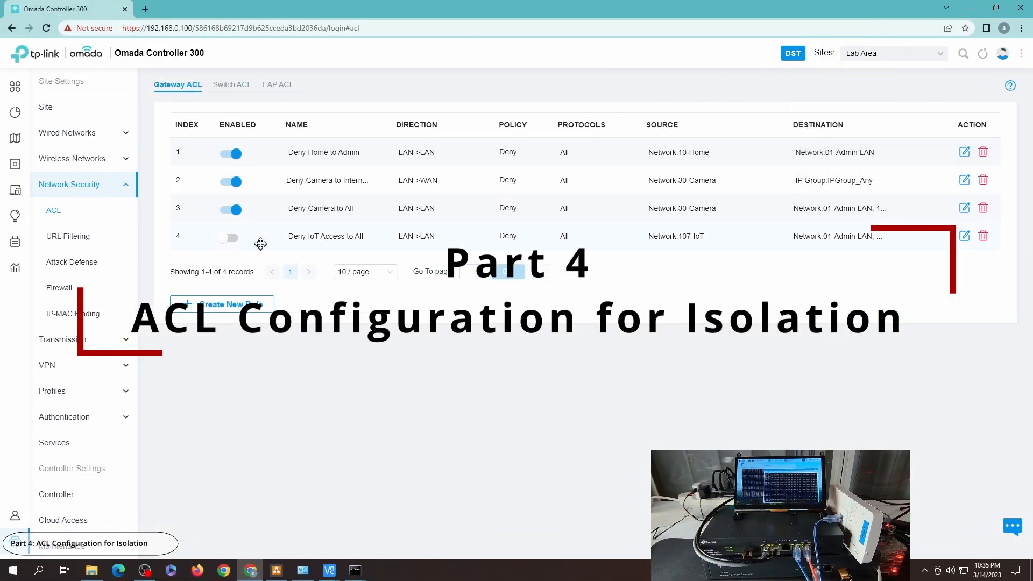
pyautogui.click(234, 85)
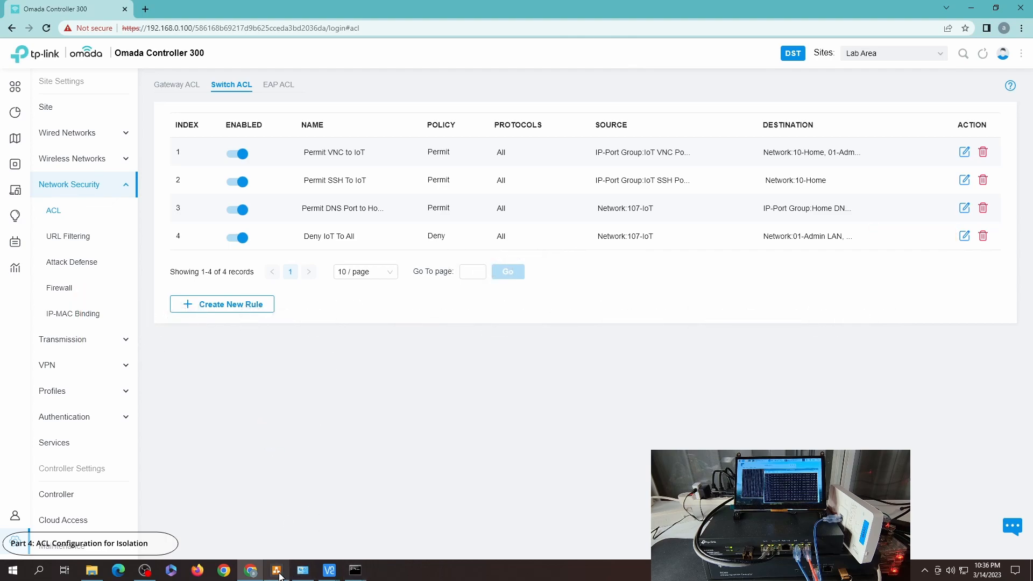
# Step: Bring the VNC viewer and the PC's ping windows forward to check the running pings
pyautogui.click(378, 457)
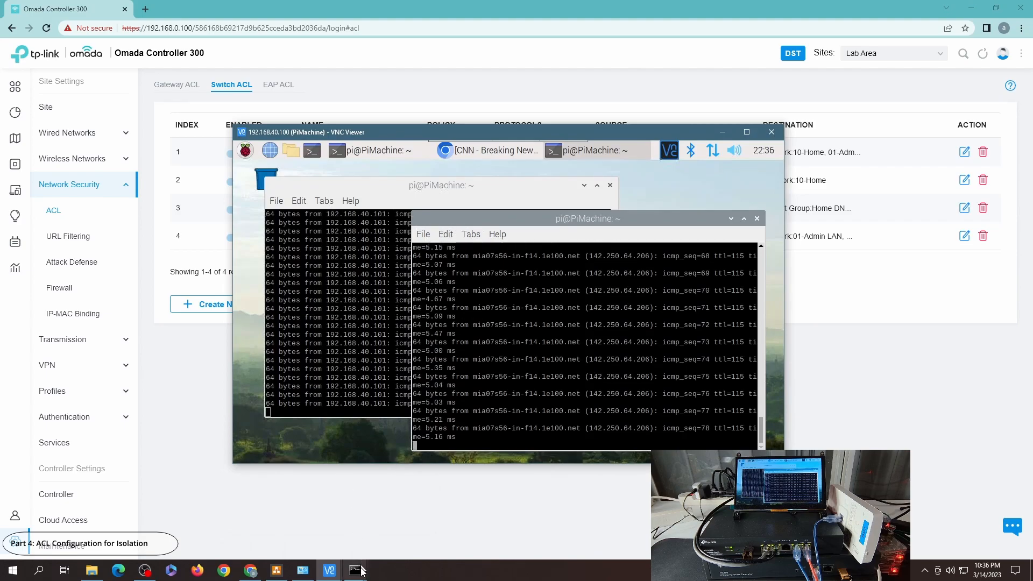
pyautogui.moveTo(355, 569)
pyautogui.click(328, 531)
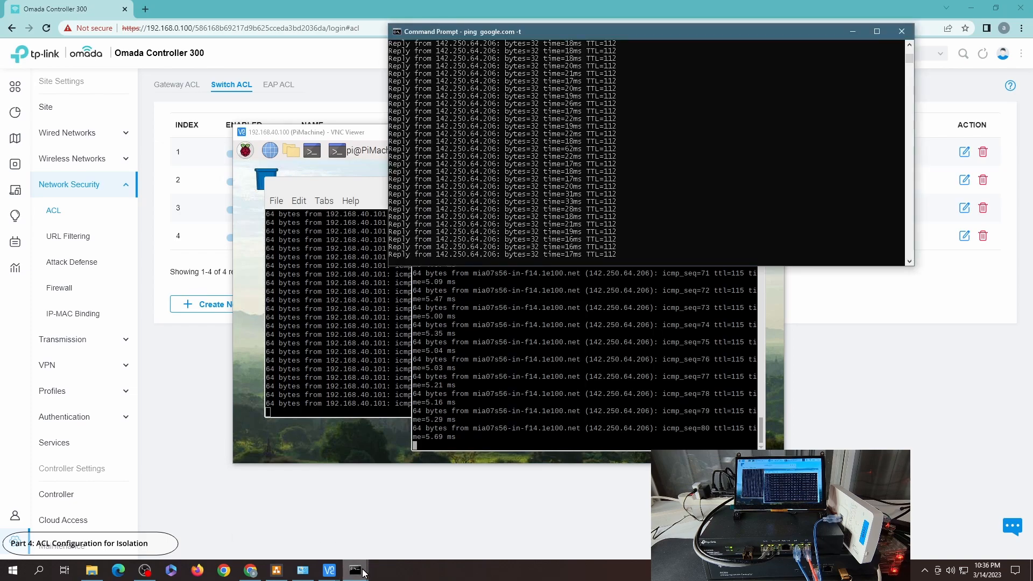
pyautogui.click(356, 570)
pyautogui.click(388, 532)
# Step: Check the PC's Ethernet connection details for its IPv4 address, then close the dialogs
pyautogui.click(303, 570)
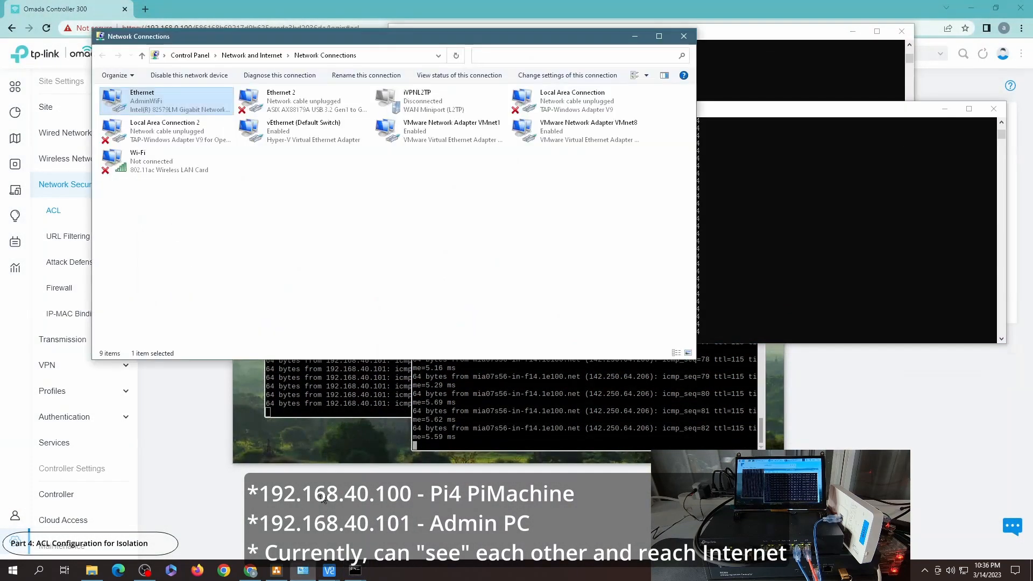
pyautogui.doubleClick(170, 110)
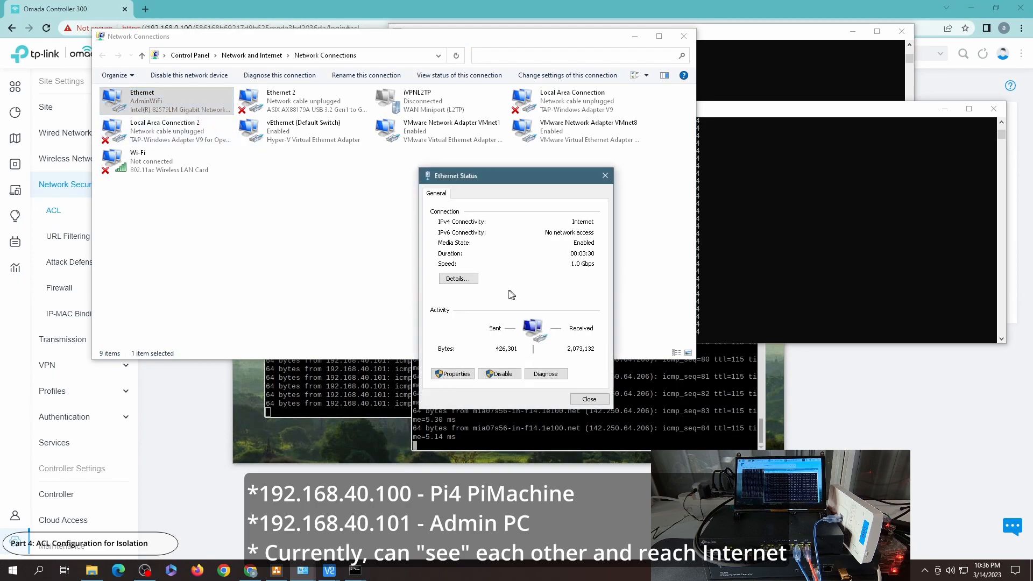
pyautogui.click(458, 278)
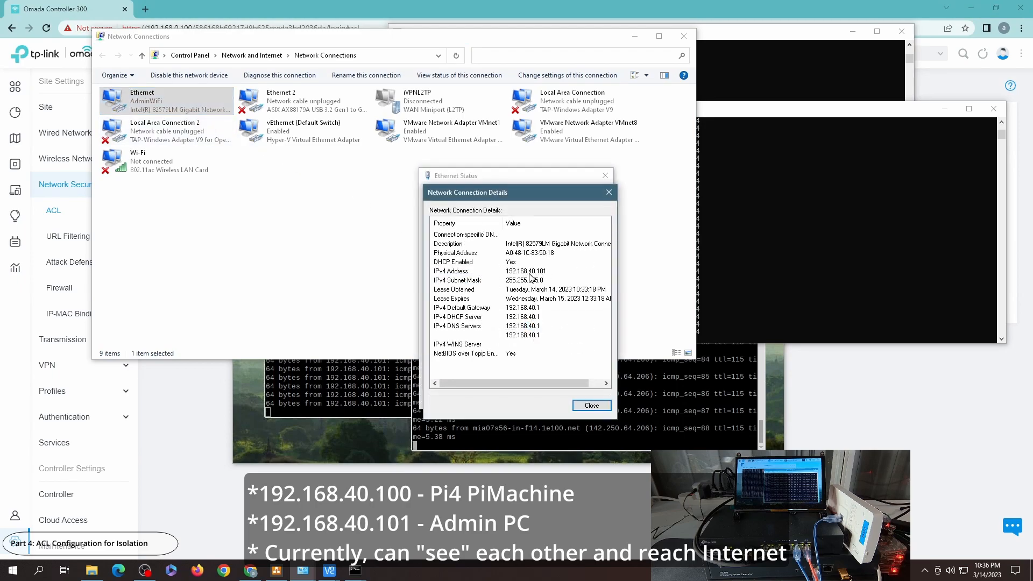
pyautogui.click(590, 405)
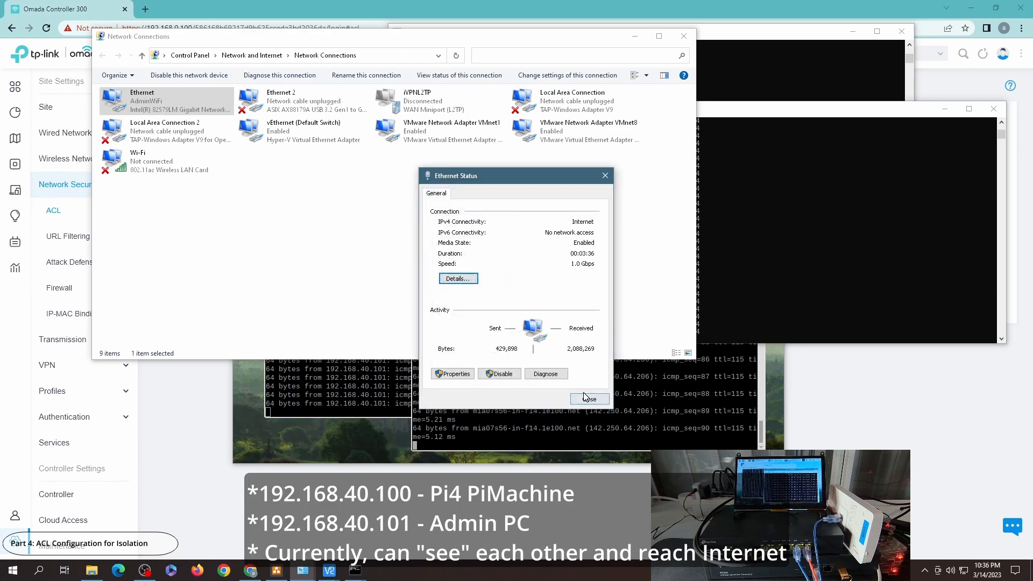
pyautogui.click(589, 399)
pyautogui.click(546, 474)
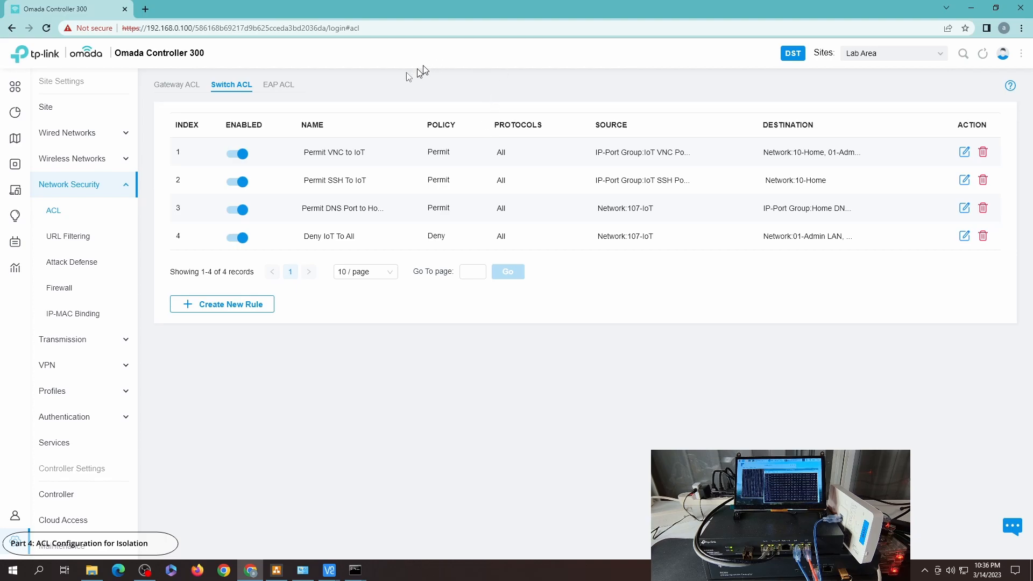
# Step: Browse the EAP, Gateway and Switch ACL lists
pyautogui.click(278, 86)
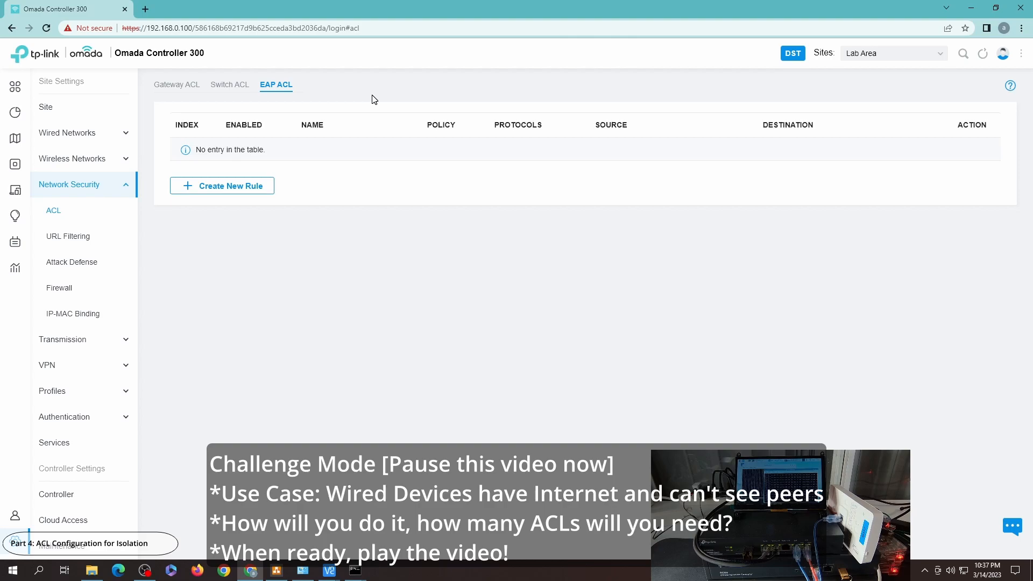
pyautogui.click(175, 85)
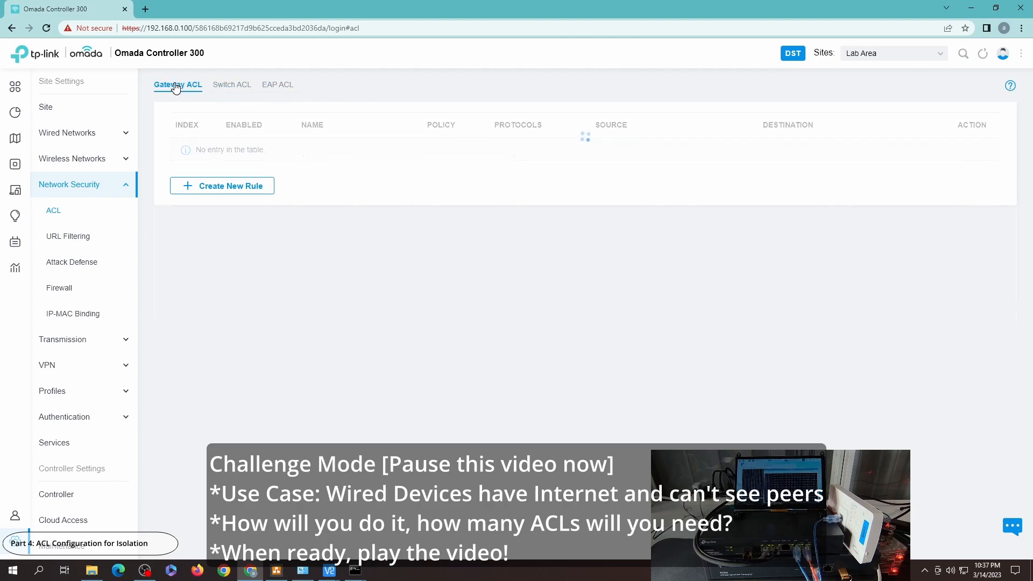
pyautogui.click(230, 86)
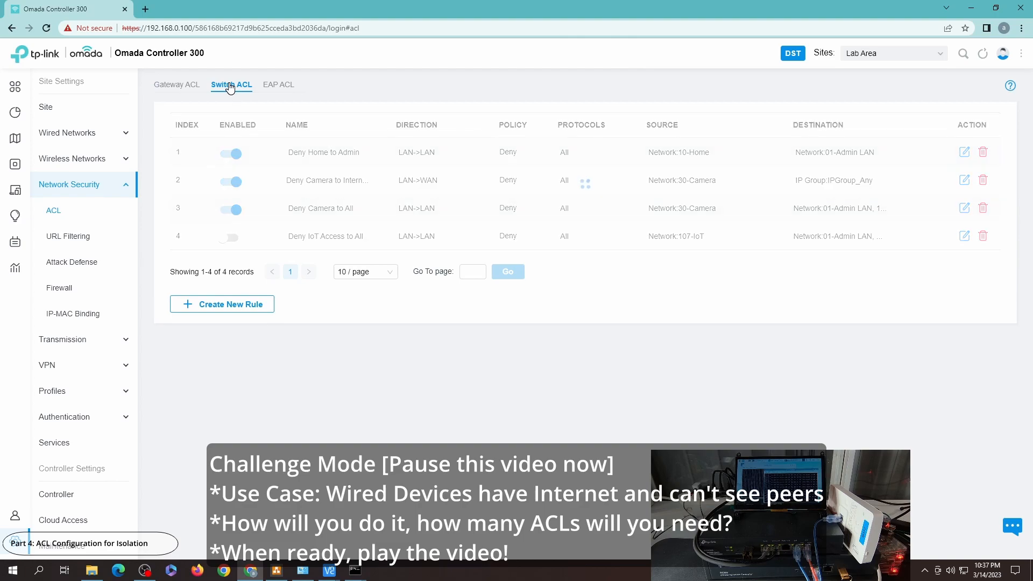
pyautogui.click(292, 86)
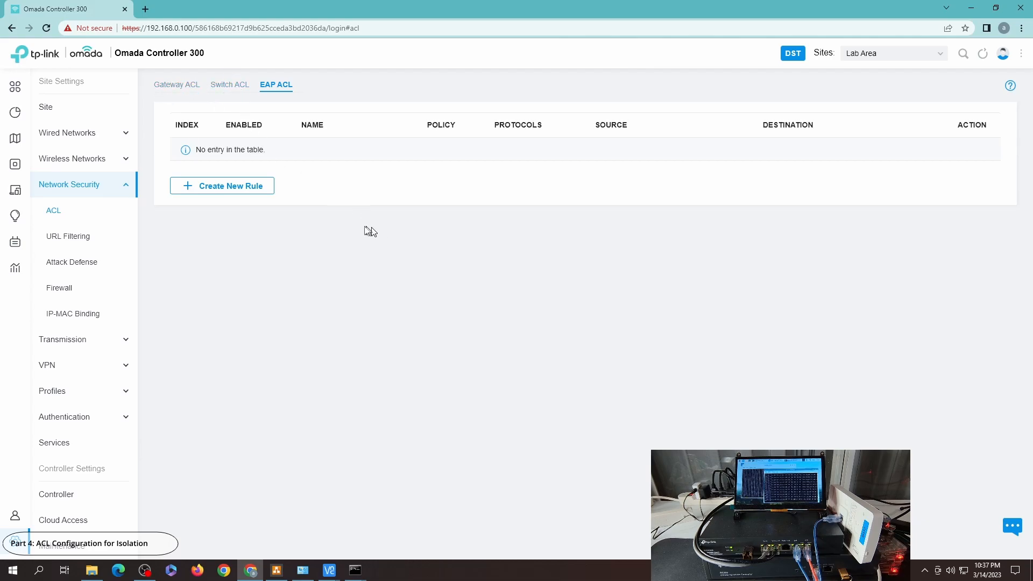
pyautogui.click(228, 90)
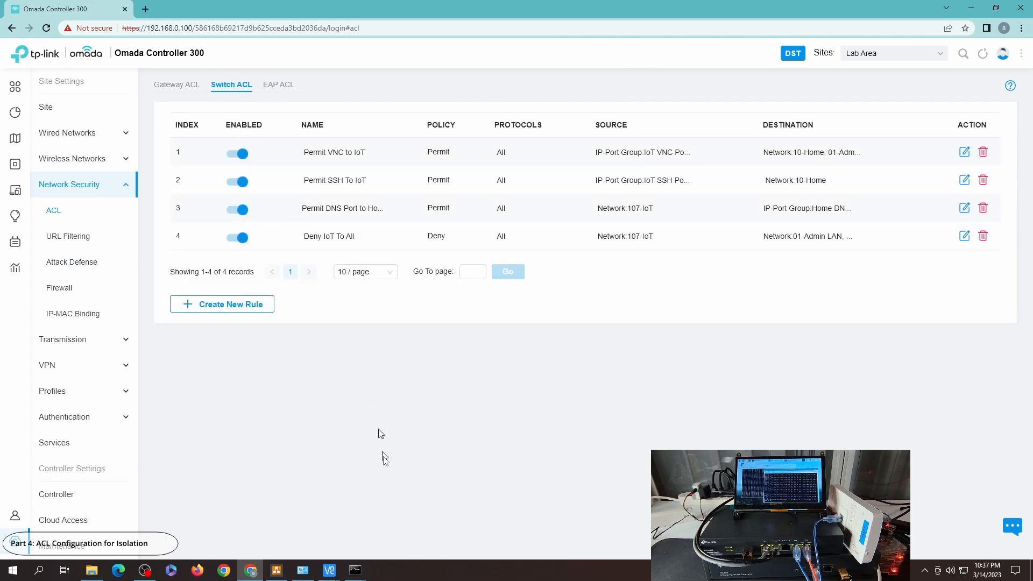
# Step: Start a new switch ACL rule named "Deny Isolated to All and Itself" with protocols All and source network 40-Isolated
pyautogui.click(249, 305)
pyautogui.click(357, 140)
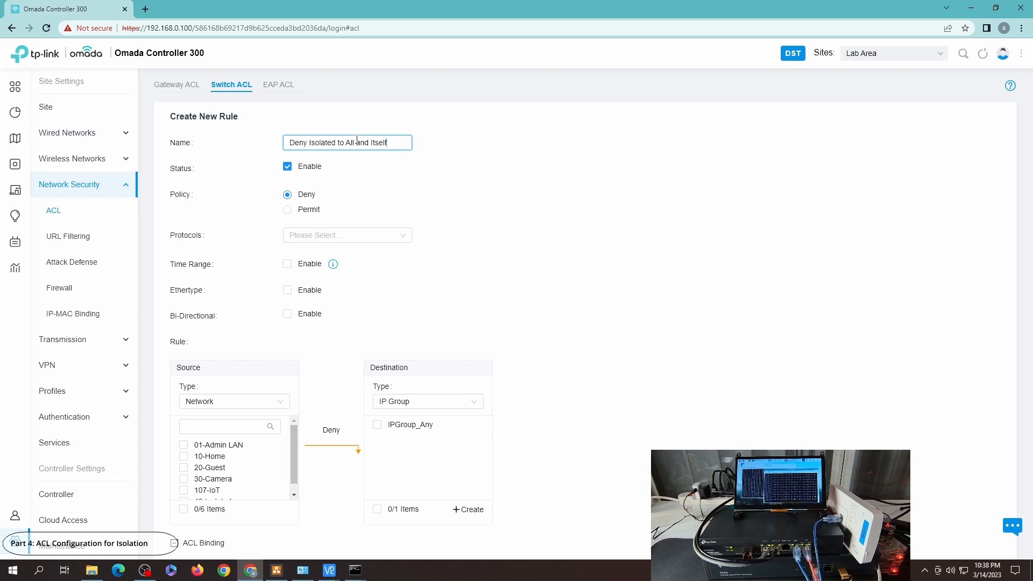
pyautogui.click(316, 244)
pyautogui.click(294, 367)
pyautogui.click(540, 295)
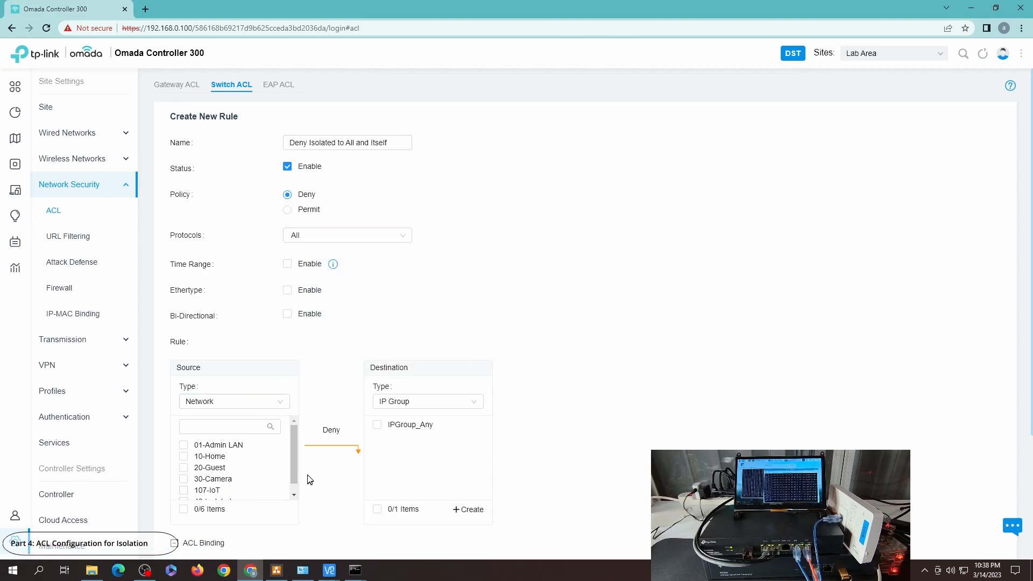
pyautogui.scroll(-1, 295, 465)
pyautogui.click(229, 491)
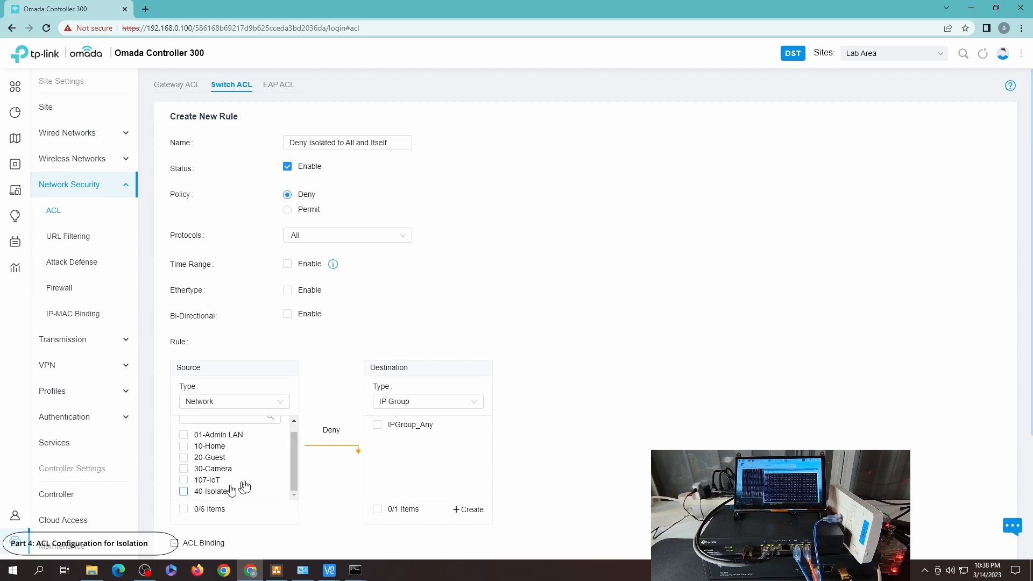
# Step: Set the rule's destination type to Network and select all six networks
pyautogui.click(417, 401)
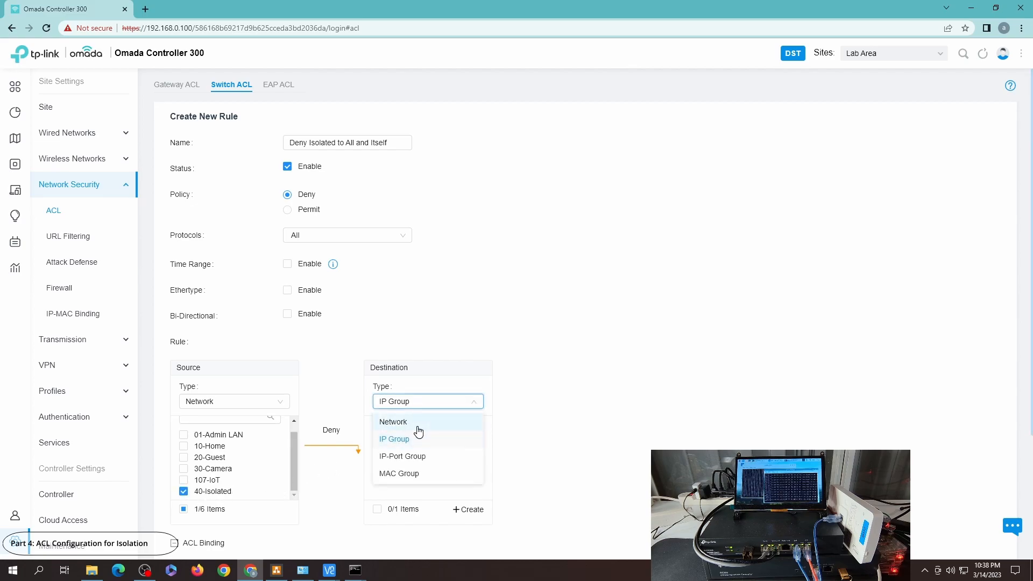
pyautogui.click(415, 419)
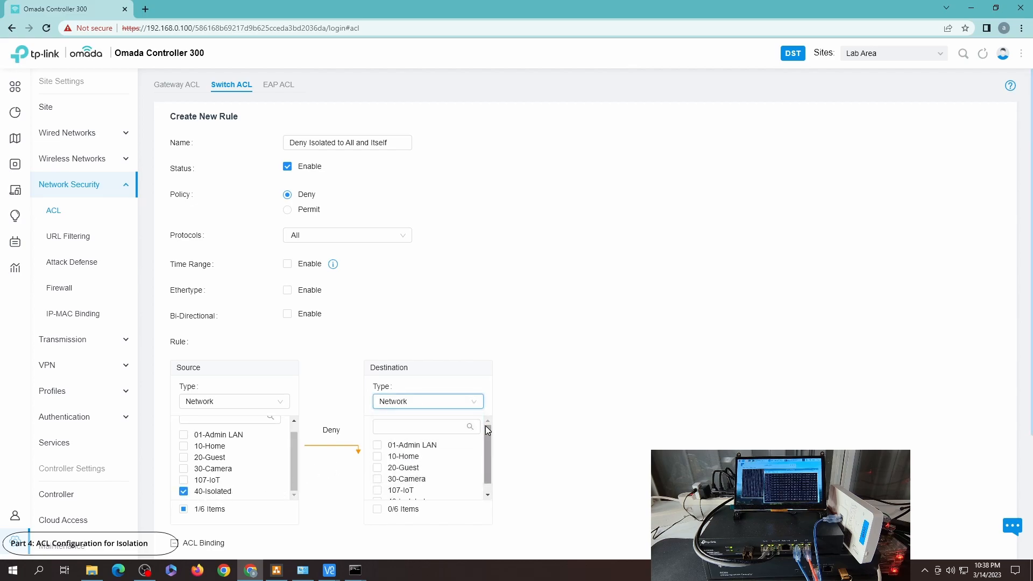
pyautogui.click(377, 508)
pyautogui.moveTo(488, 459); pyautogui.dragTo(490, 487)
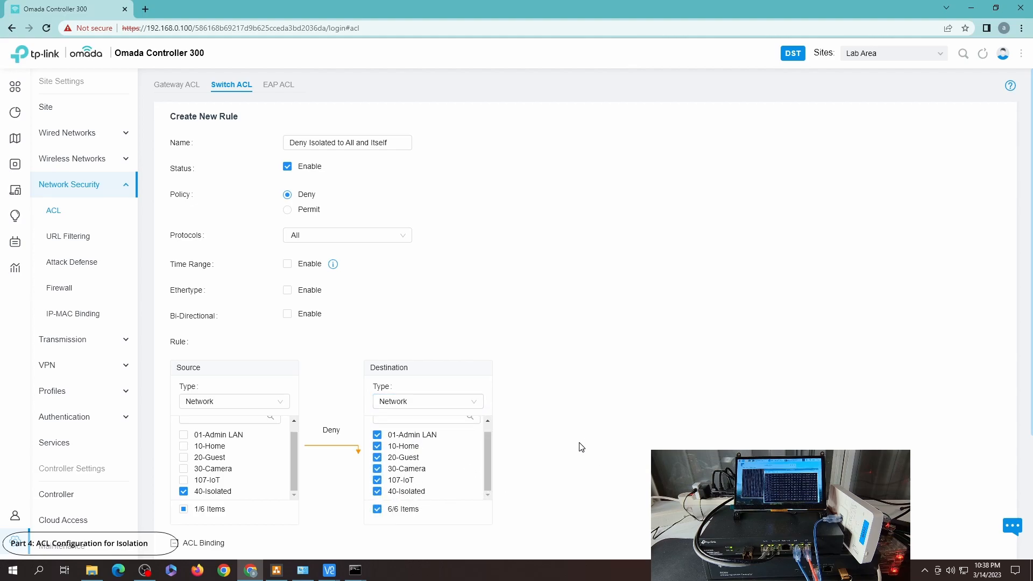
# Step: Disable the rule's status and create the rule
pyautogui.scroll(-3, 535, 461)
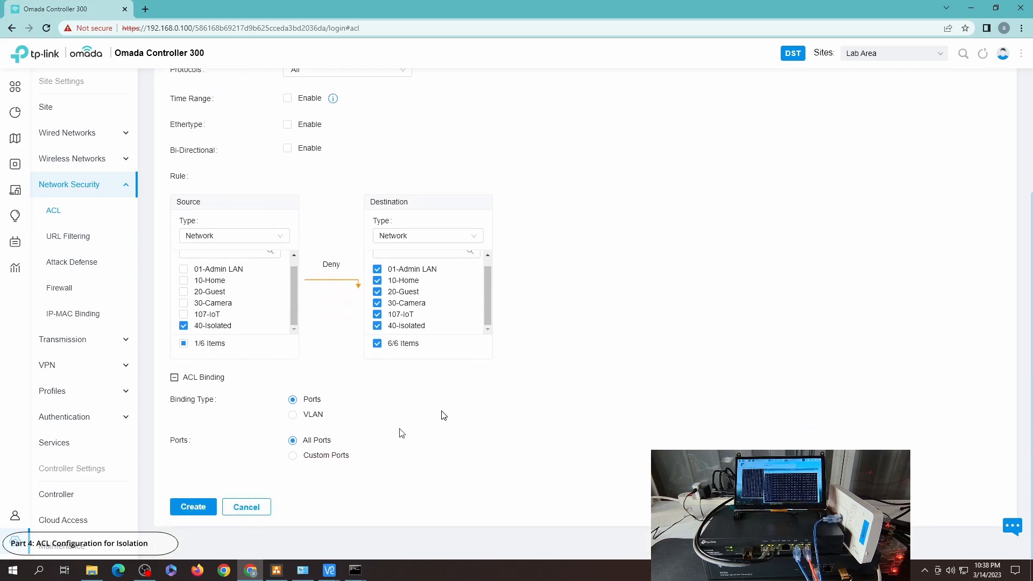
pyautogui.scroll(3, 562, 319)
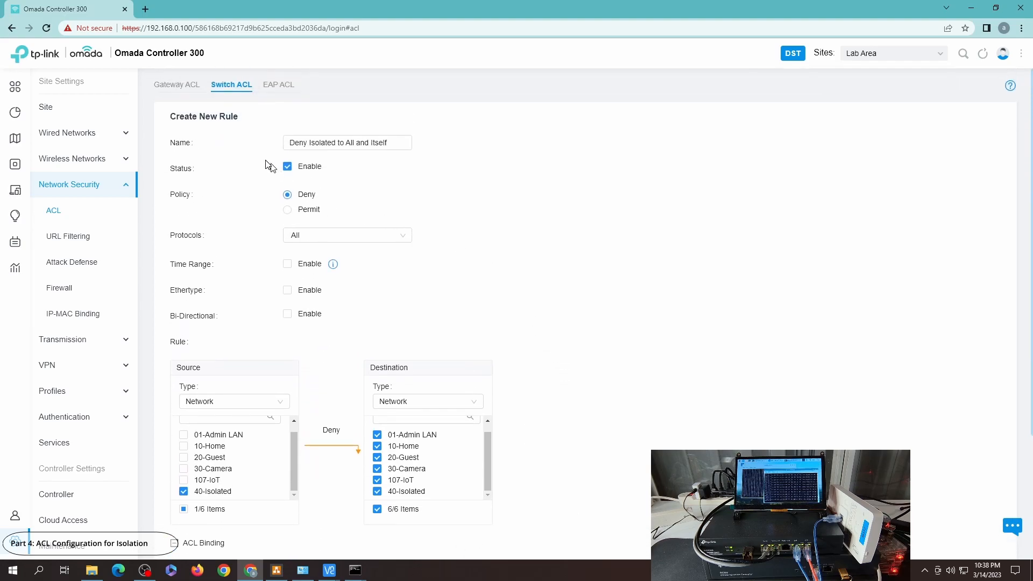
pyautogui.click(302, 171)
pyautogui.scroll(-3, 582, 266)
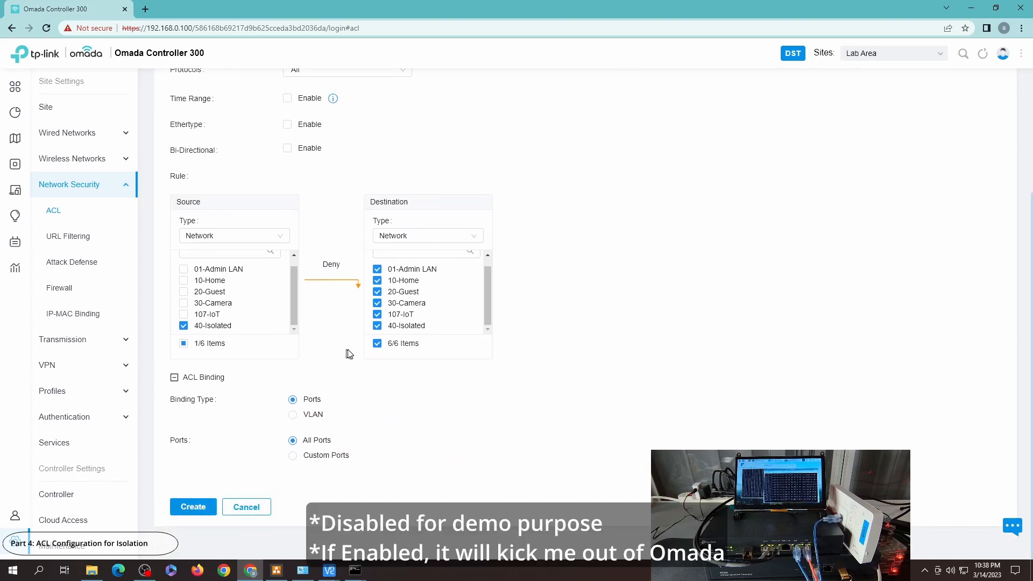
pyautogui.click(200, 508)
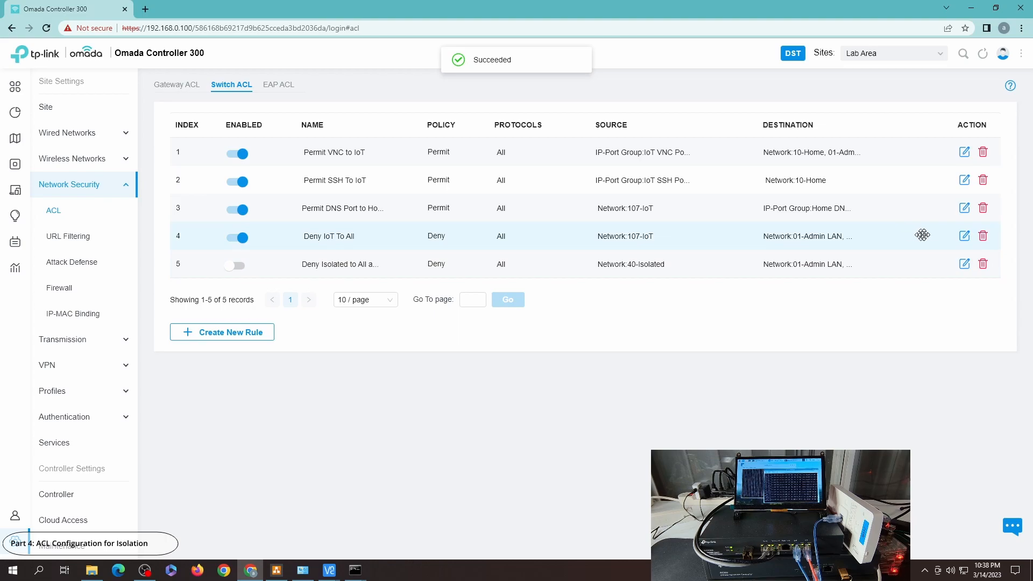
# Step: Edit the "Deny IoT To All" switch rule to add 40-Isolated as a destination and save it
pyautogui.click(964, 236)
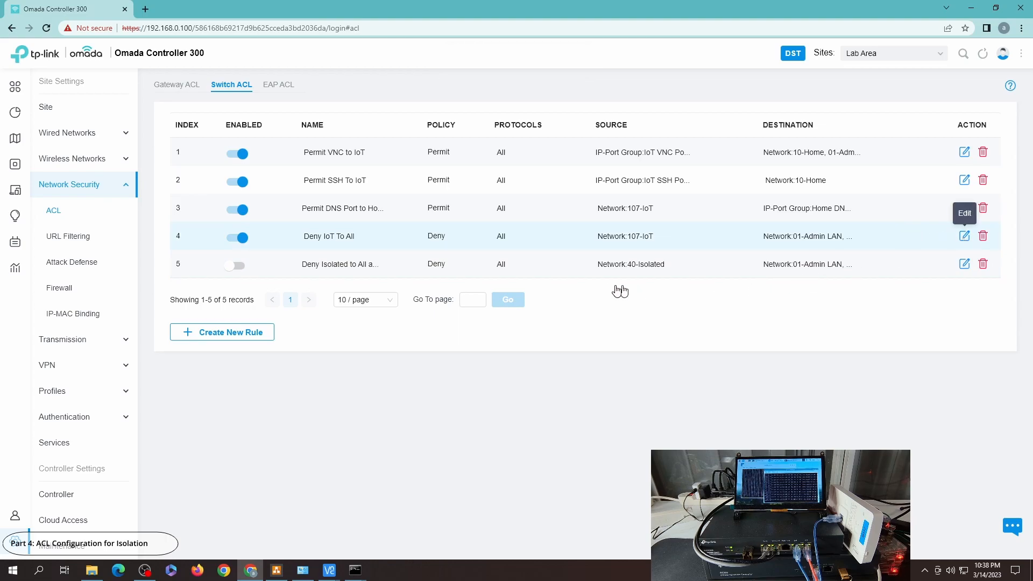
pyautogui.scroll(-1, 474, 430)
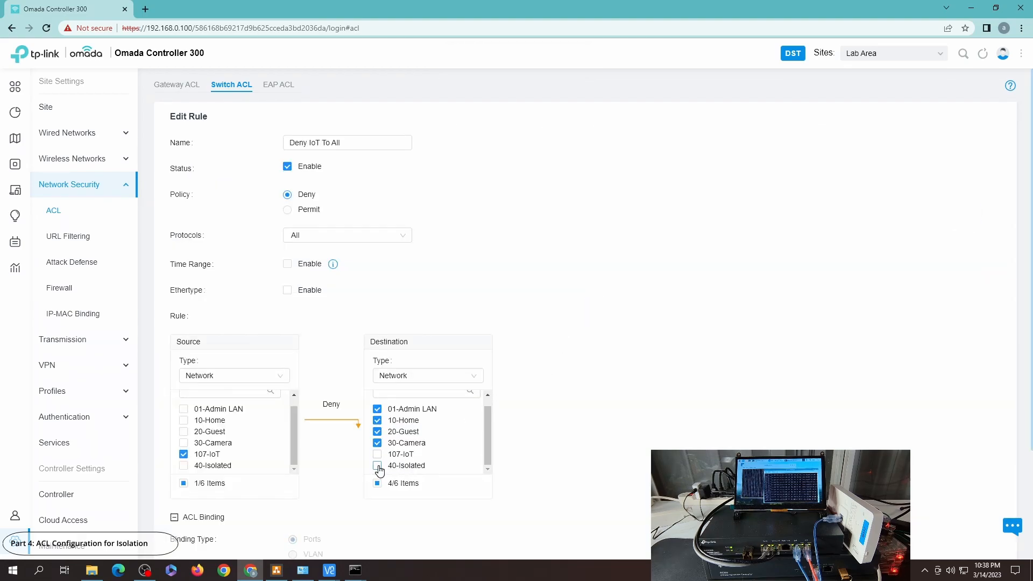
pyautogui.scroll(-3, 559, 438)
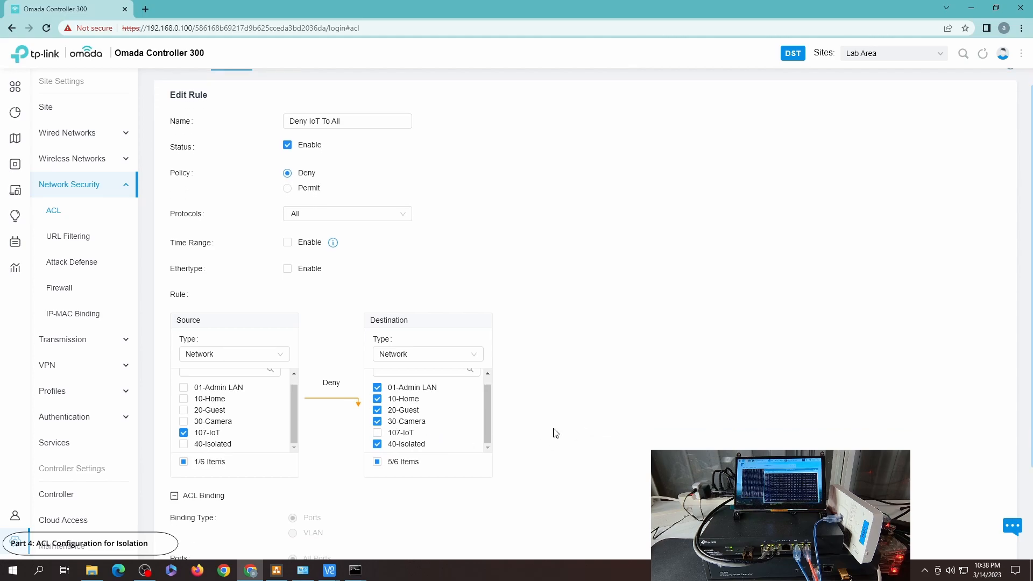
pyautogui.click(204, 506)
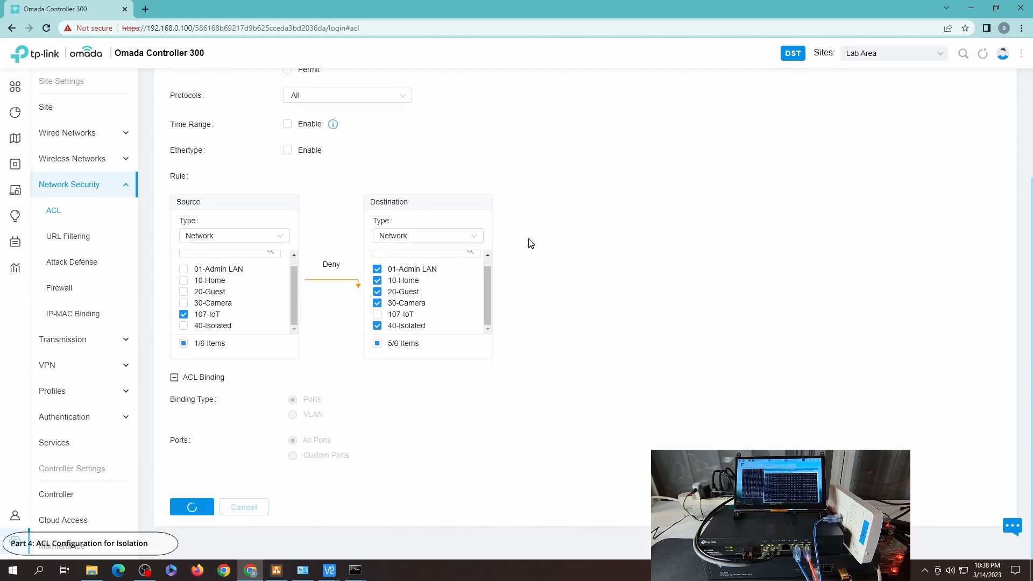
# Step: Open the gateway ACL rule 'Deny Camera to All' and apply it again
pyautogui.click(182, 87)
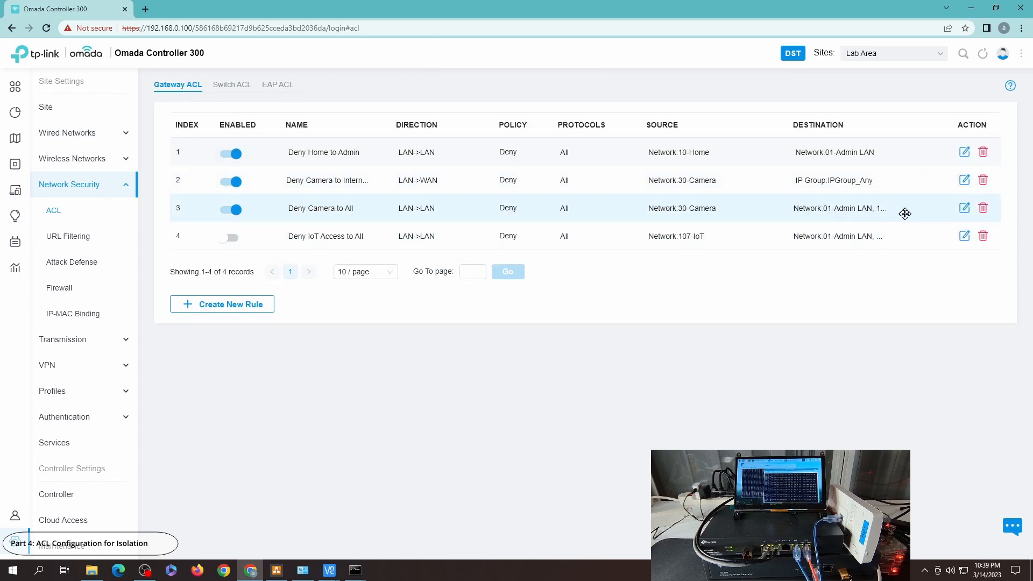
pyautogui.click(964, 210)
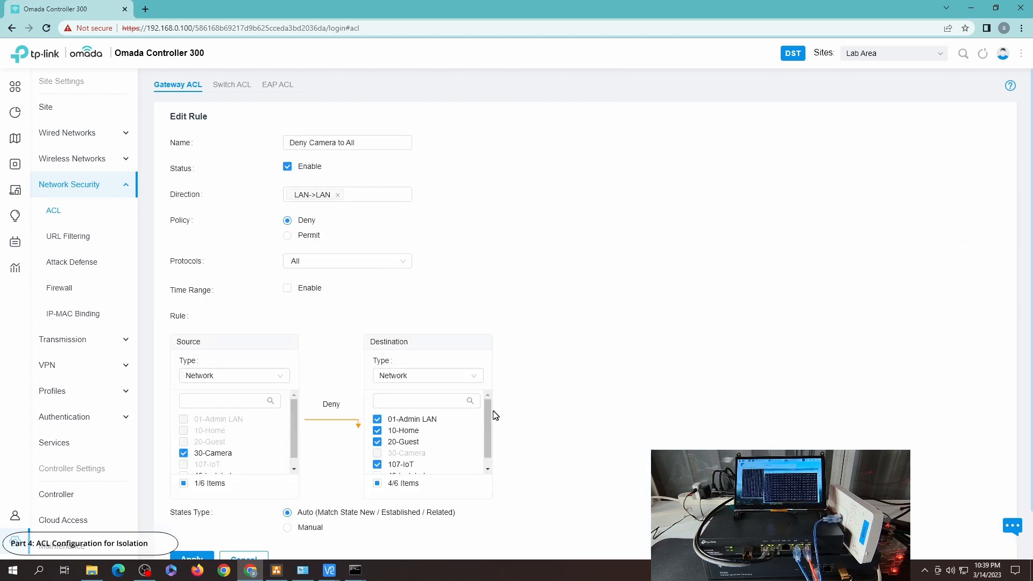
pyautogui.scroll(-1, 485, 449)
pyautogui.scroll(-1, 578, 418)
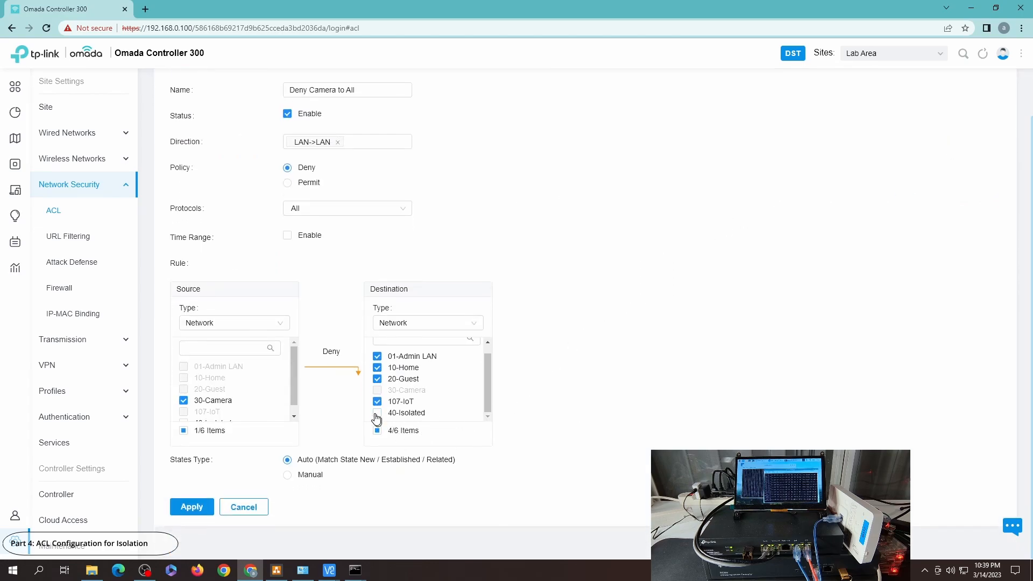
pyautogui.click(192, 506)
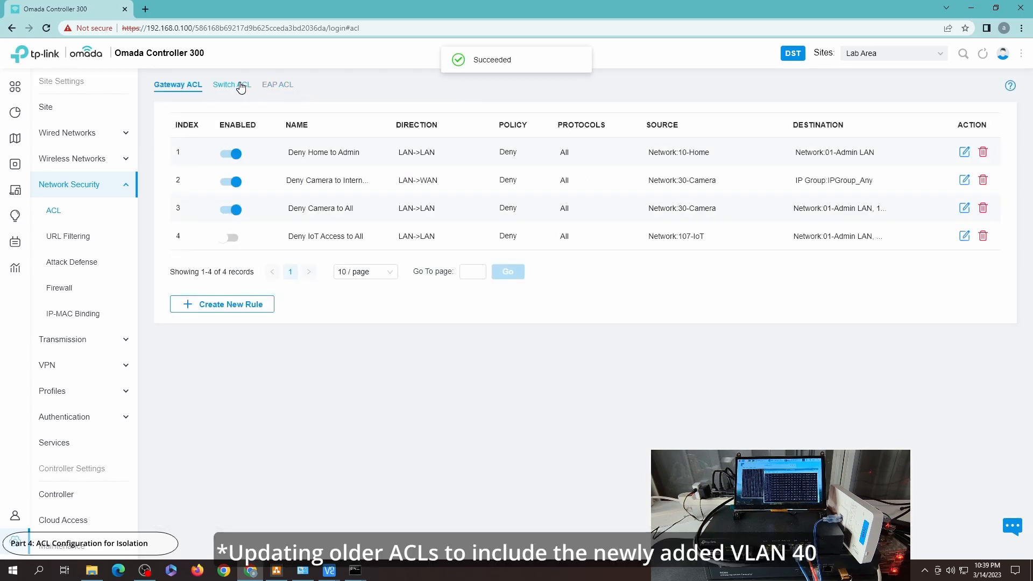
# Step: Switch to the switch ACL list and review the network diagram's access table
pyautogui.click(241, 86)
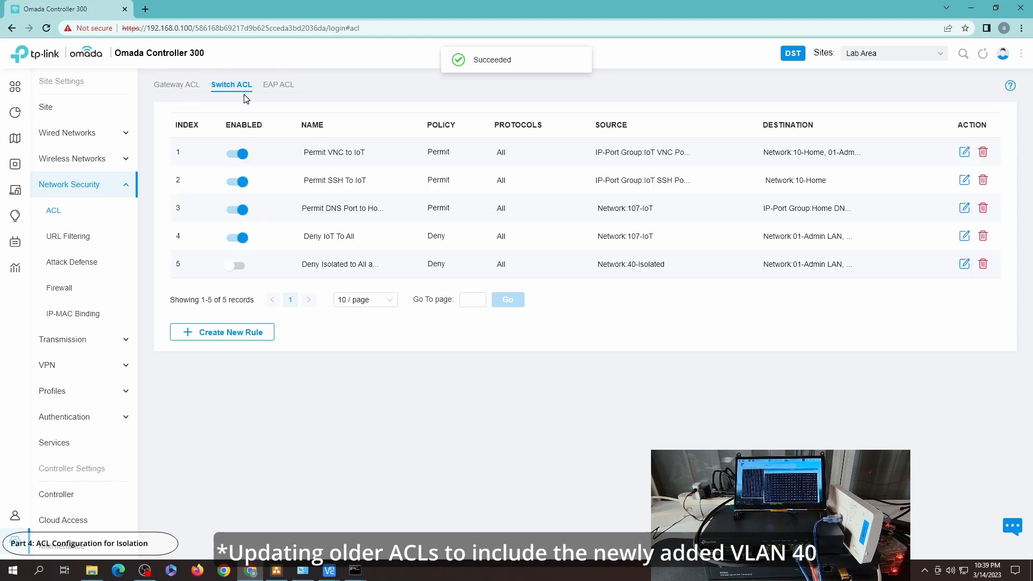
pyautogui.click(284, 572)
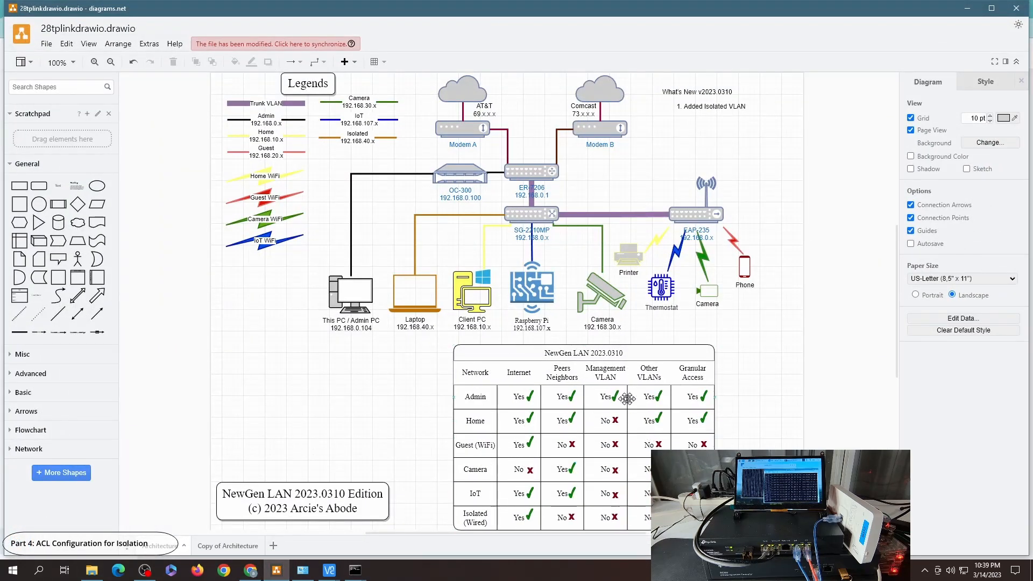
pyautogui.click(966, 8)
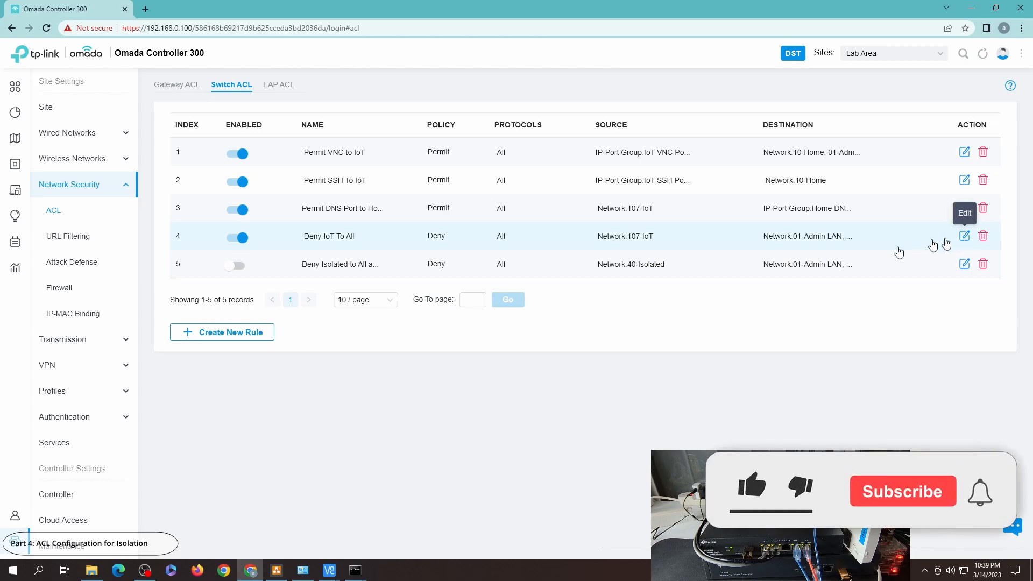
# Step: Open the 'Deny IoT To All' switch rule to review its source and destination networks
pyautogui.click(963, 236)
pyautogui.scroll(-1, 488, 413)
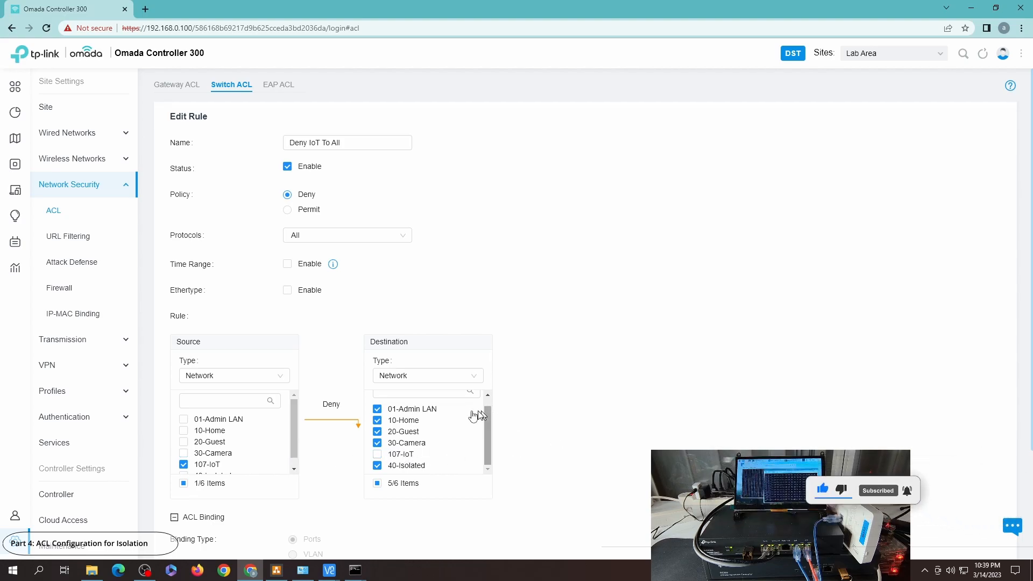
pyautogui.click(324, 143)
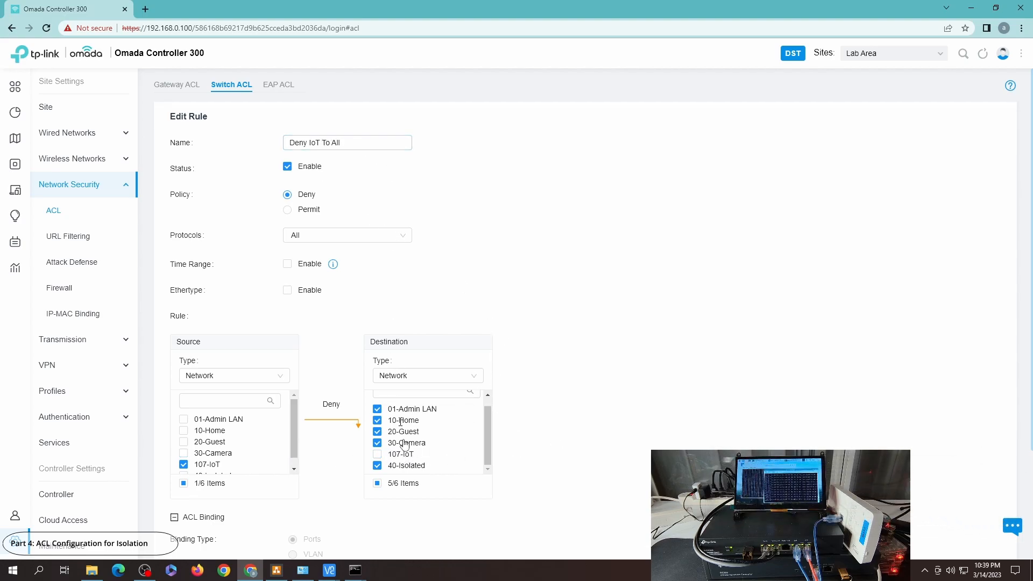
pyautogui.scroll(-1, 578, 456)
pyautogui.scroll(-3, 538, 463)
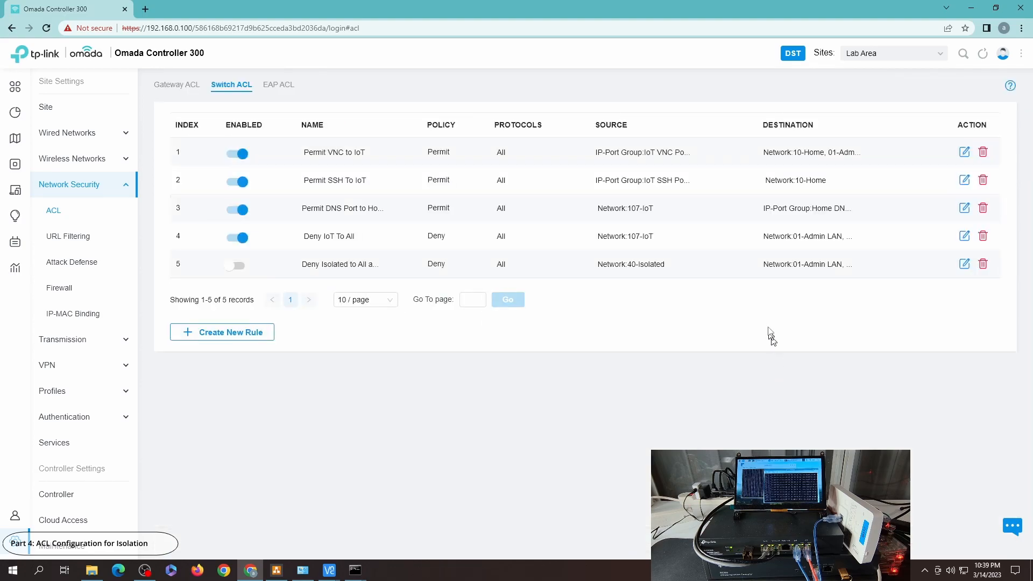
# Step: Open the 'Deny Isolated to All and Itself' rule to review its settings, then cancel without changes
pyautogui.click(965, 264)
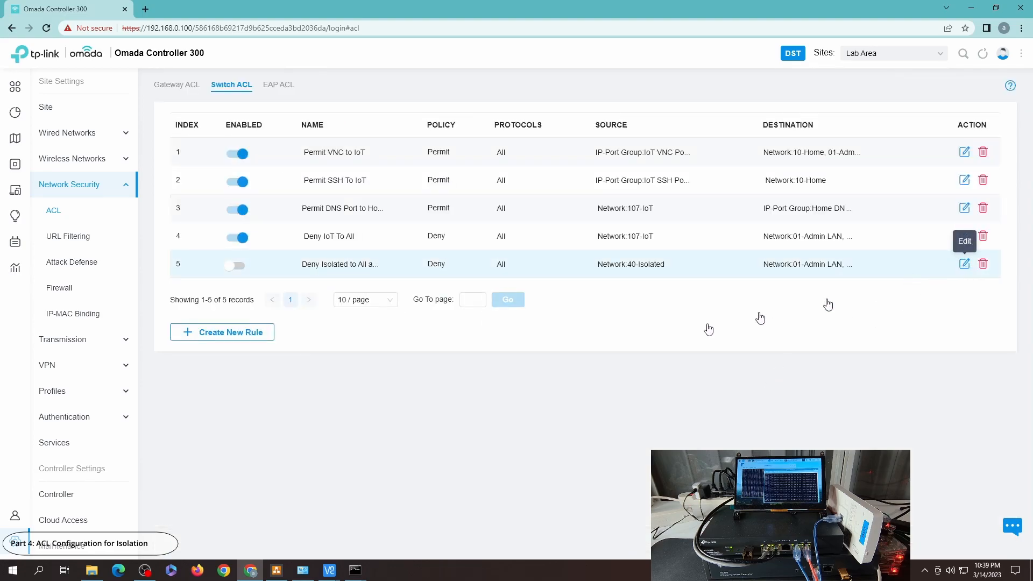
pyautogui.scroll(-1, 486, 414)
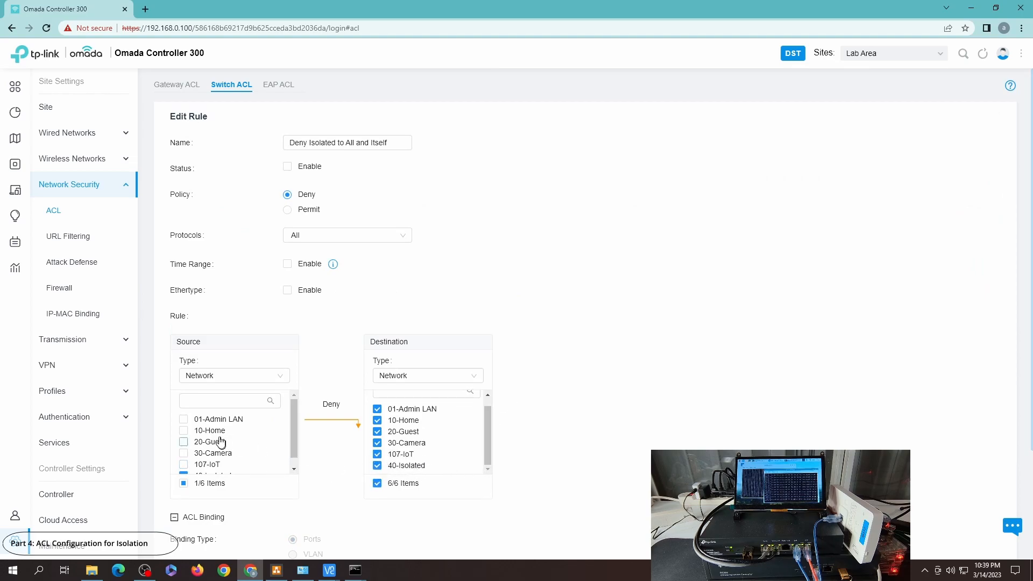
pyautogui.scroll(-1, 290, 446)
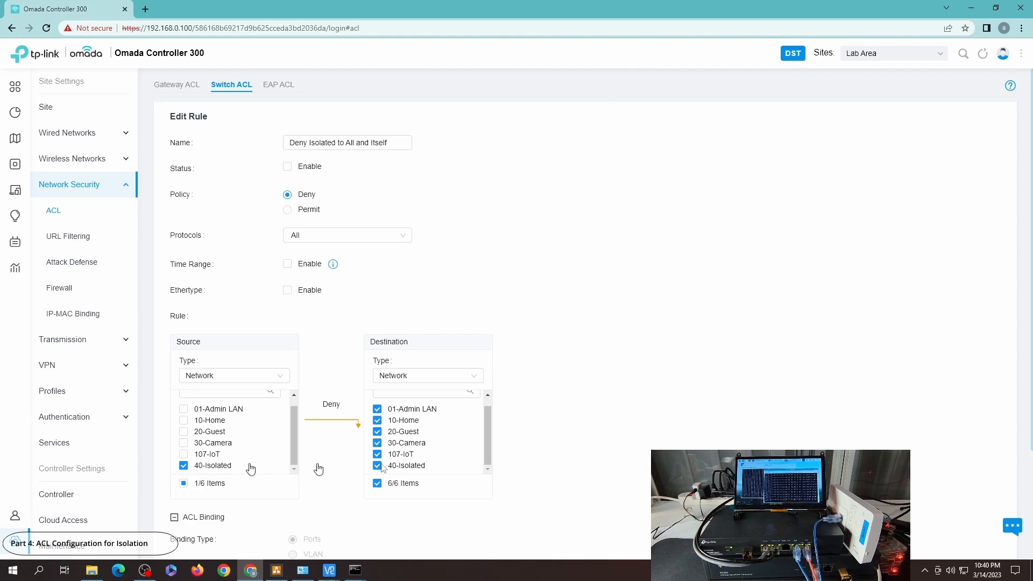
pyautogui.scroll(-3, 607, 425)
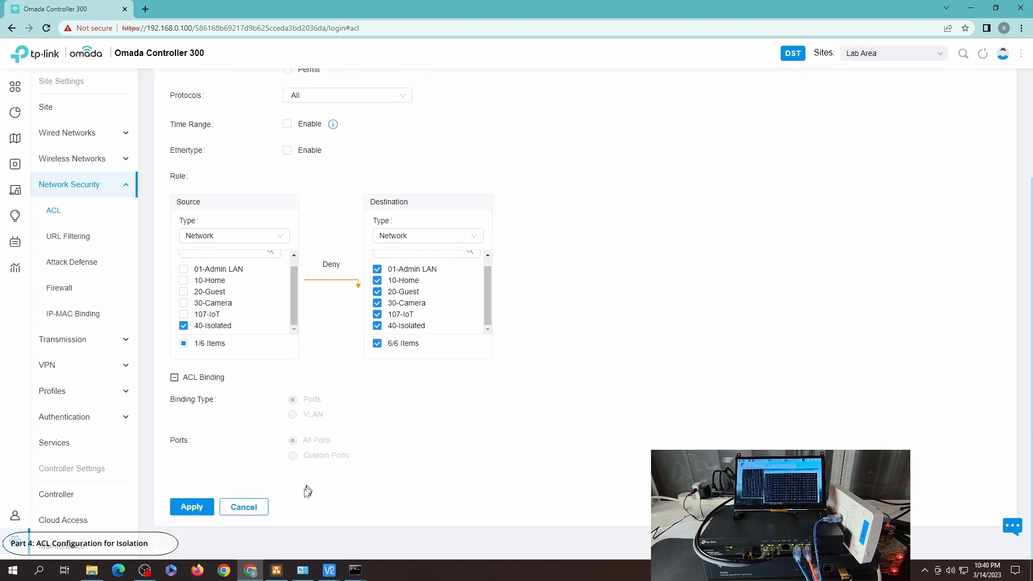
pyautogui.click(253, 506)
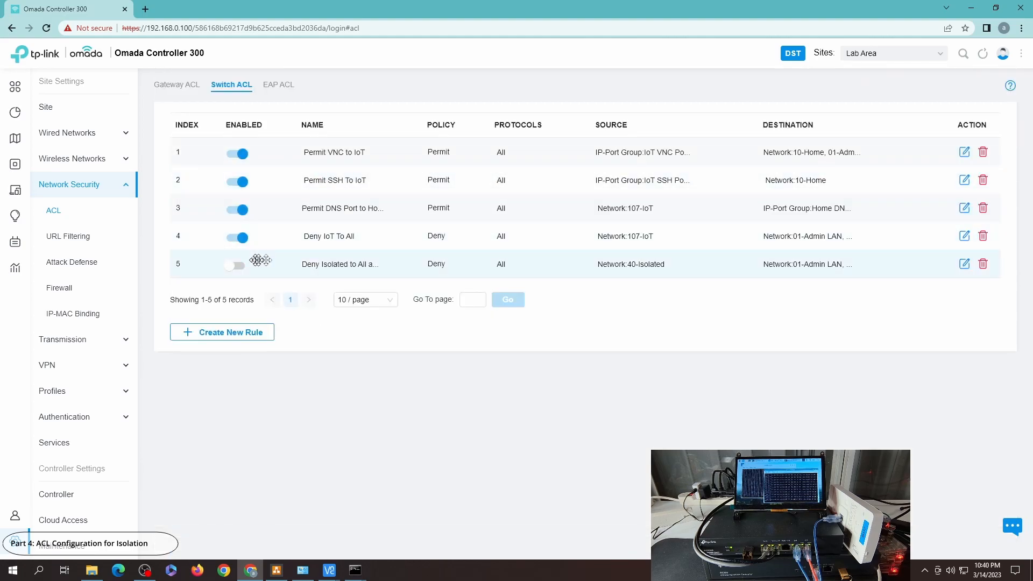
# Step: Check the running ping command windows and the VNC session on the isolated Raspberry Pi
pyautogui.click(355, 571)
pyautogui.click(394, 538)
pyautogui.click(358, 572)
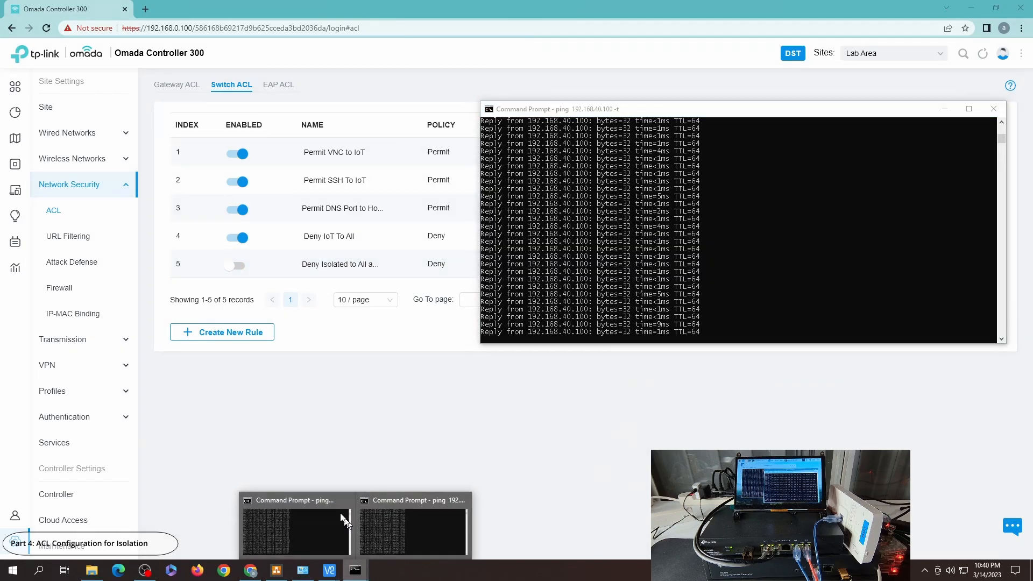
pyautogui.click(307, 514)
pyautogui.moveTo(329, 569)
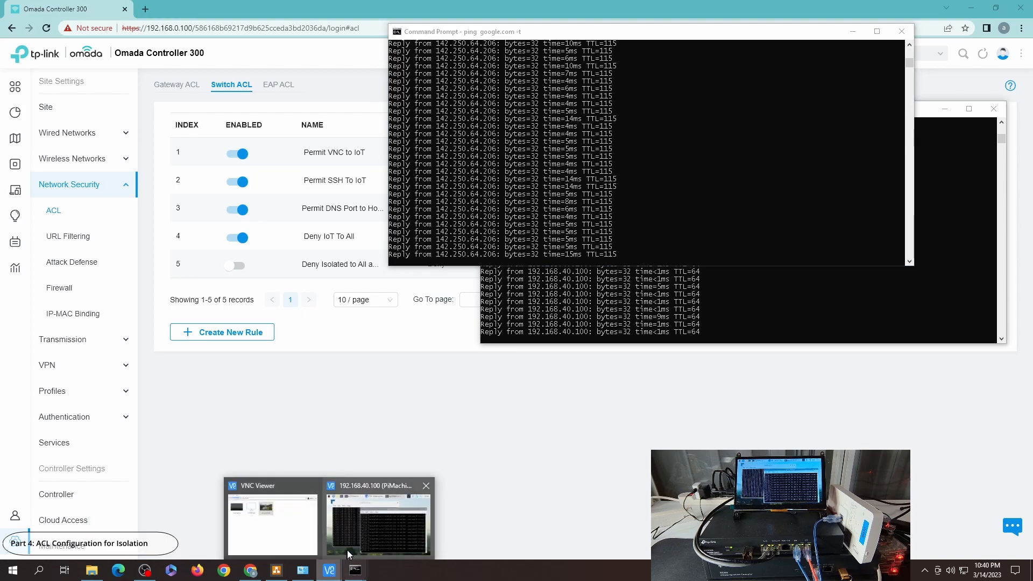
pyautogui.click(349, 548)
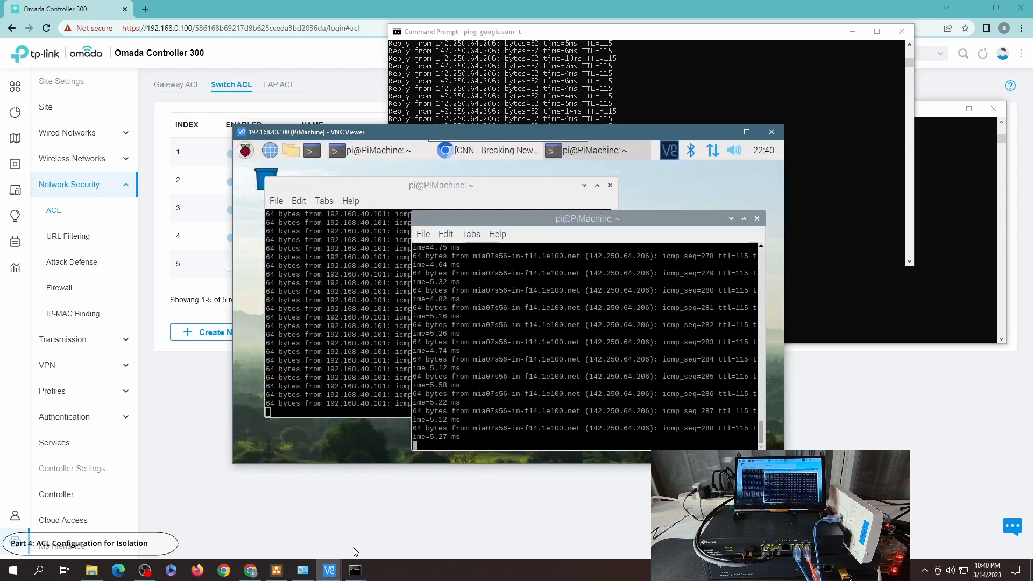
pyautogui.click(356, 504)
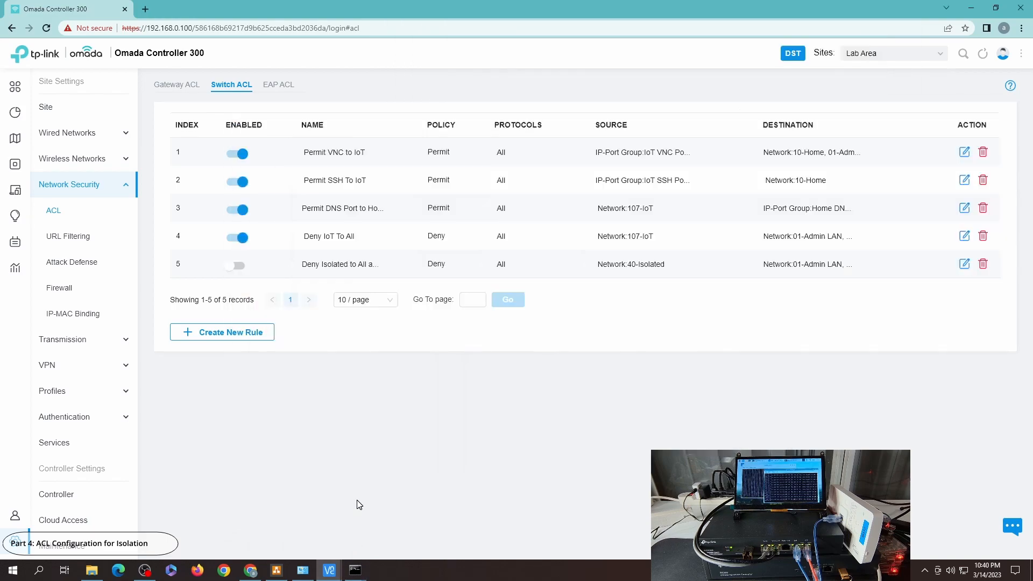
# Step: Enable the 'Deny Isolated to All and Itself' switch ACL rule
pyautogui.click(238, 266)
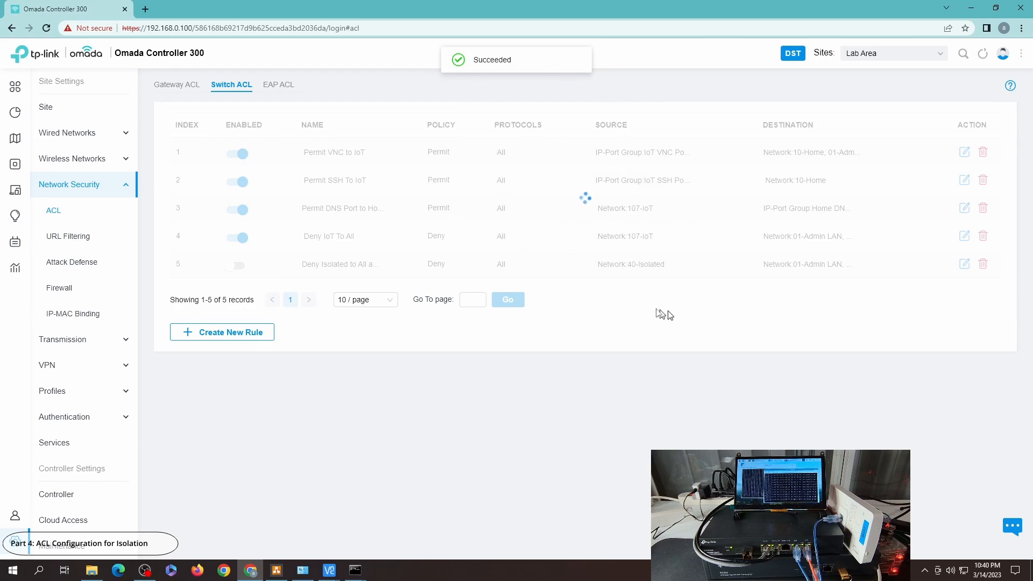
# Step: Open Firefox and try to load 192.168.0.100
pyautogui.click(197, 569)
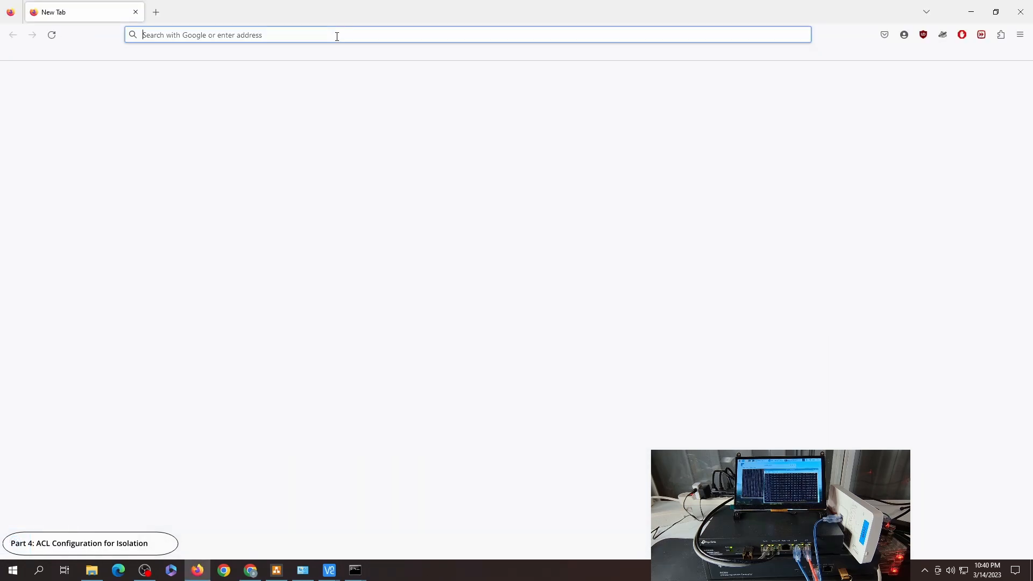
pyautogui.write('192.168.0.100')
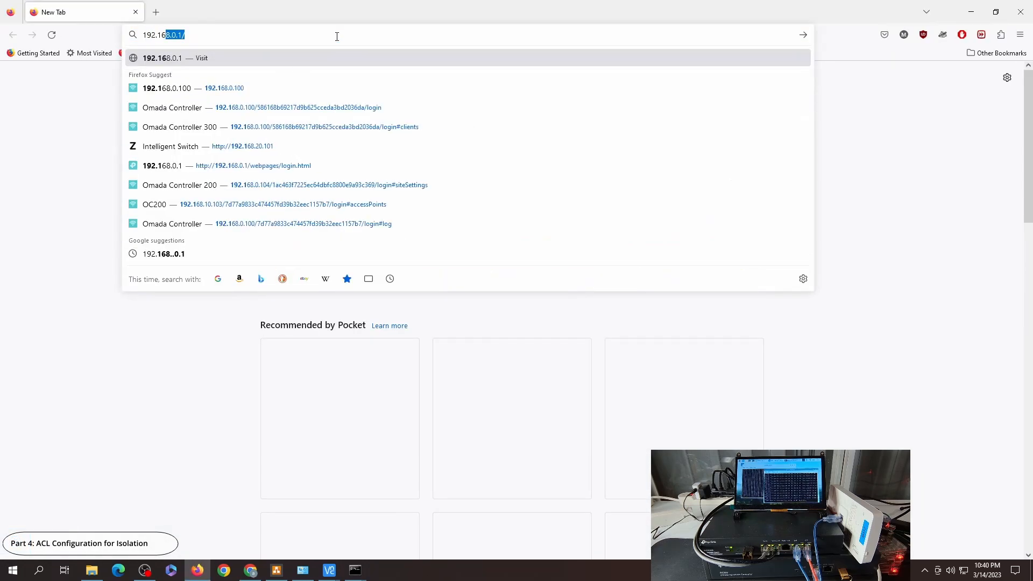
pyautogui.press('Return')
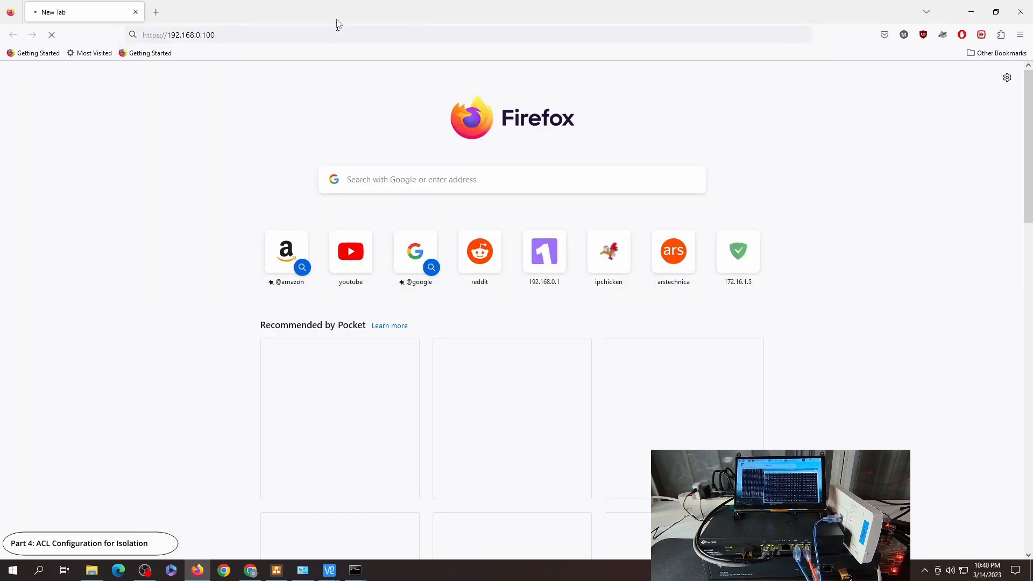
# Step: Open new tabs to test loading YouTube and Ars Technica
pyautogui.click(161, 12)
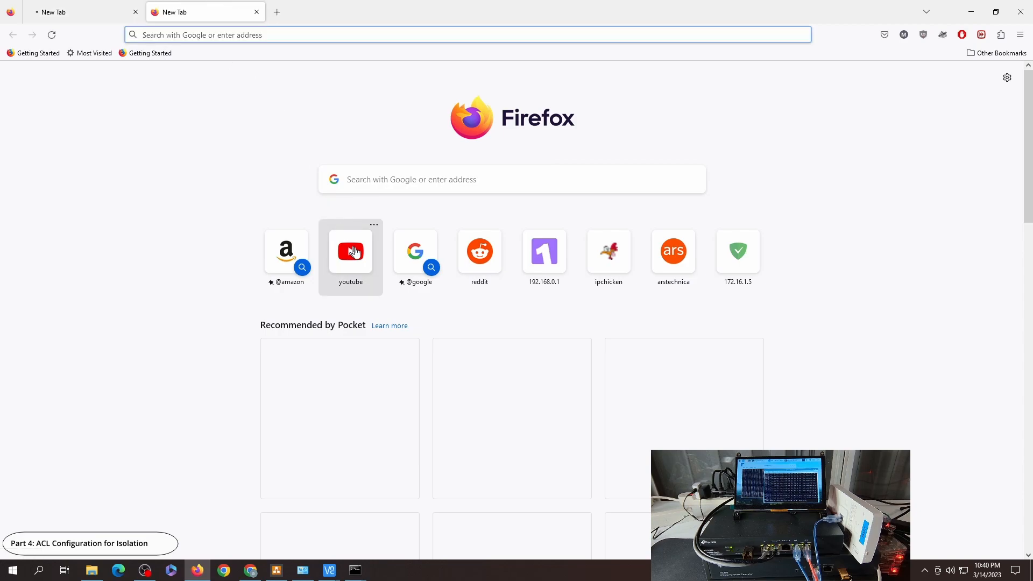
pyautogui.click(350, 251)
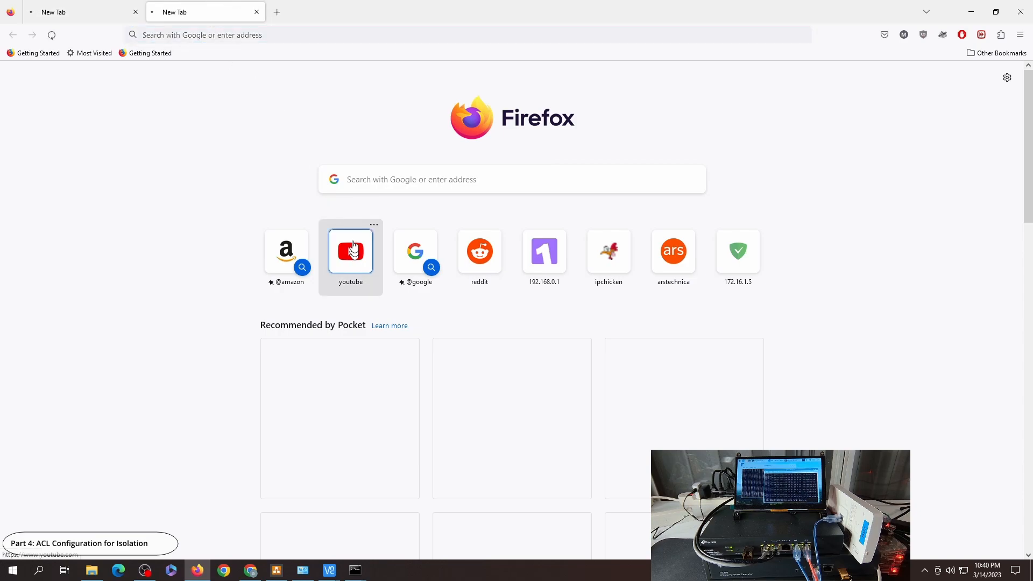
pyautogui.click(278, 12)
pyautogui.click(673, 248)
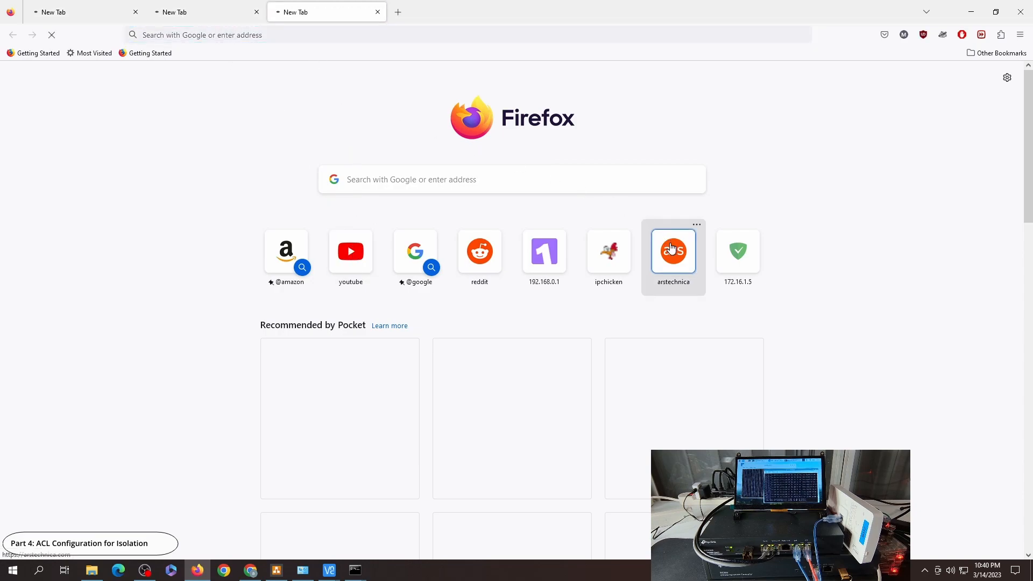
# Step: Compare the ping windows and VNC connection after enabling the isolation rule
pyautogui.moveTo(326, 571)
pyautogui.click(344, 538)
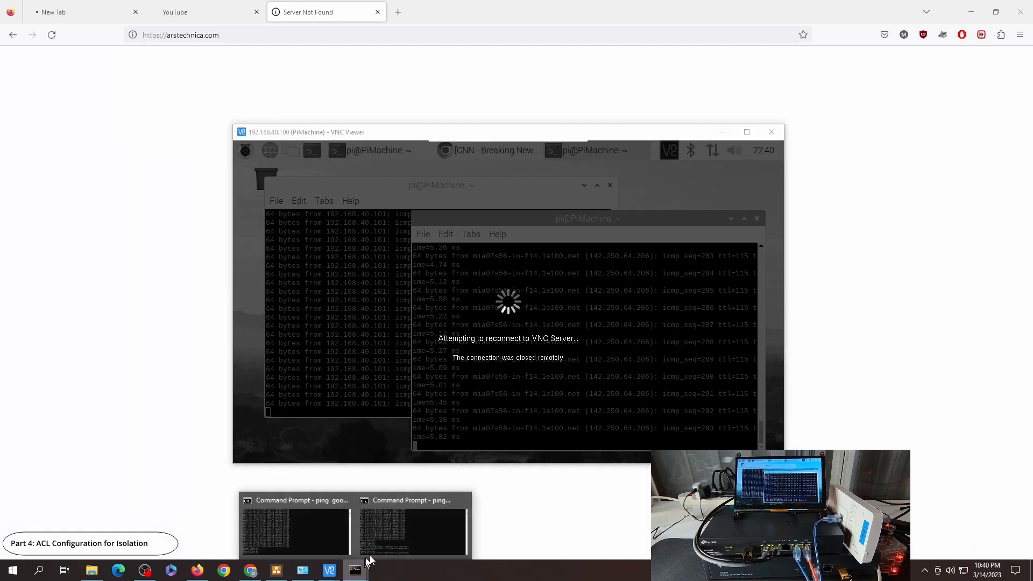
pyautogui.click(391, 535)
pyautogui.moveTo(370, 549)
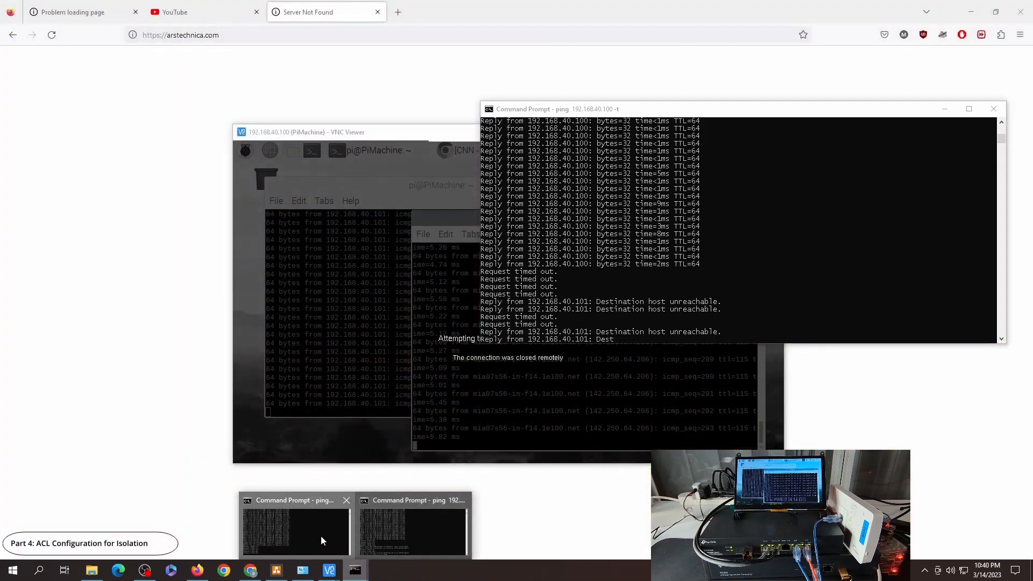
pyautogui.click(321, 535)
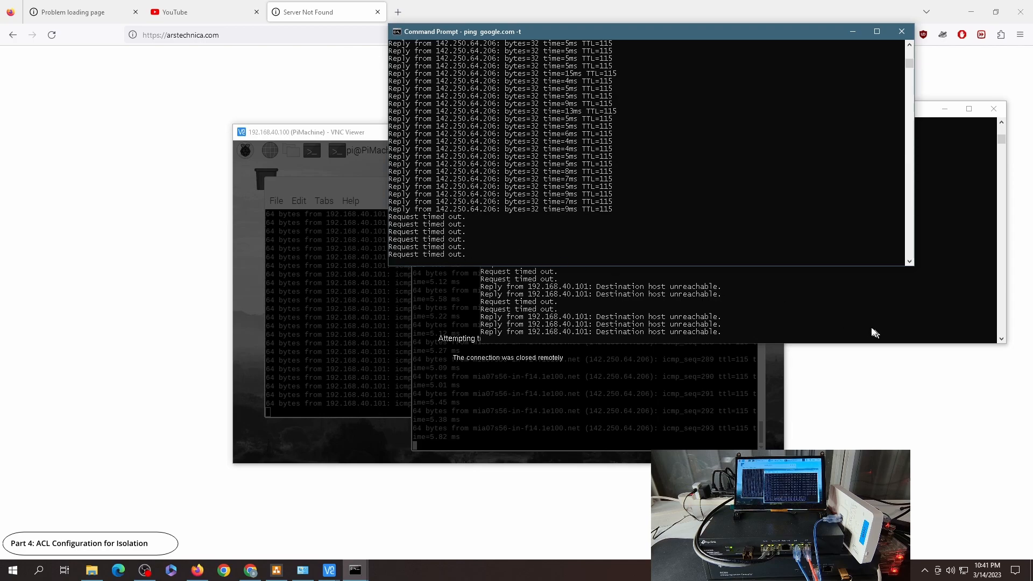
pyautogui.click(843, 313)
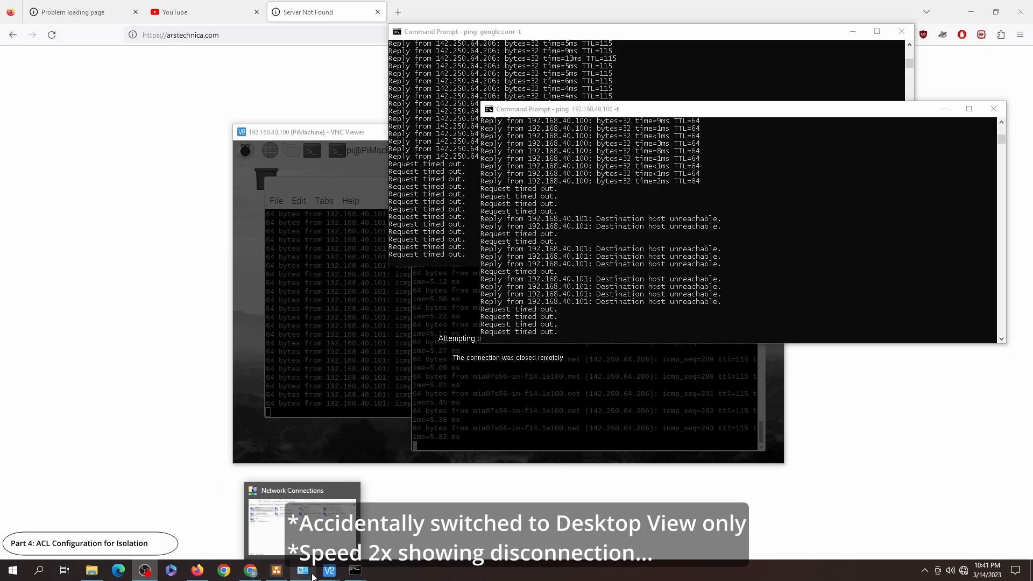
# Step: Return to the controller's Site settings and recheck both ping command windows
pyautogui.click(251, 573)
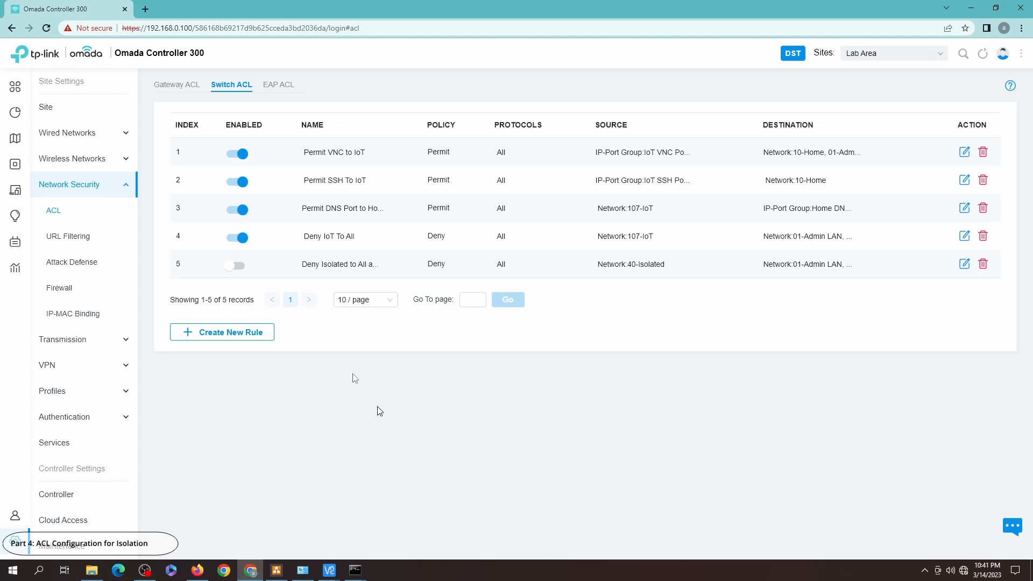
pyautogui.click(50, 110)
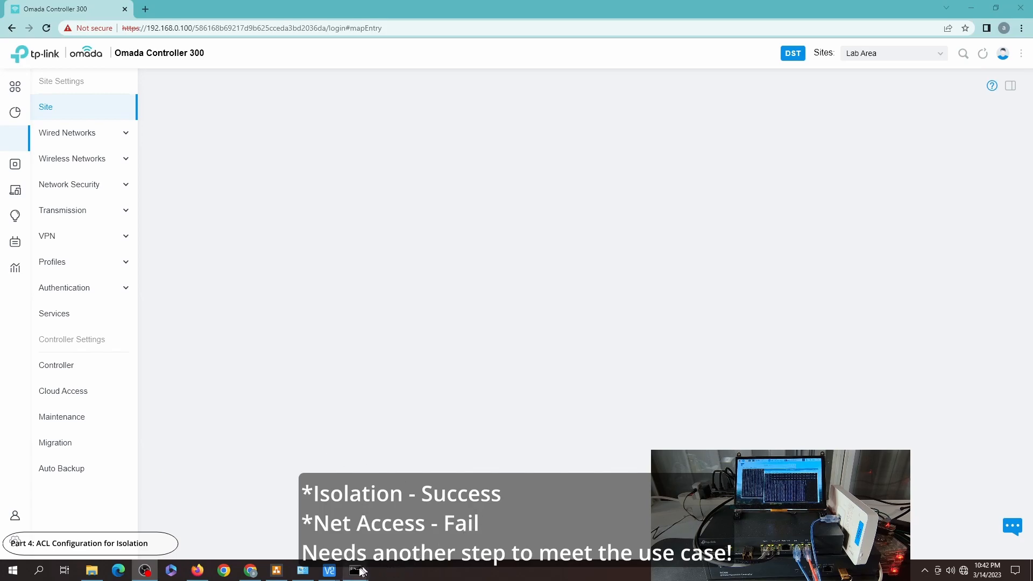
pyautogui.moveTo(355, 570)
pyautogui.click(400, 540)
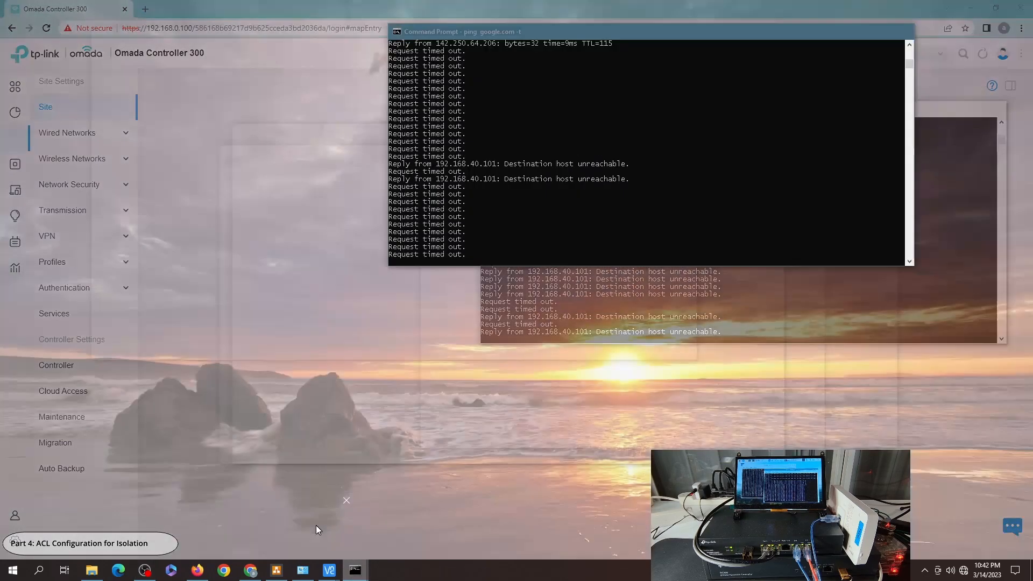
pyautogui.click(315, 525)
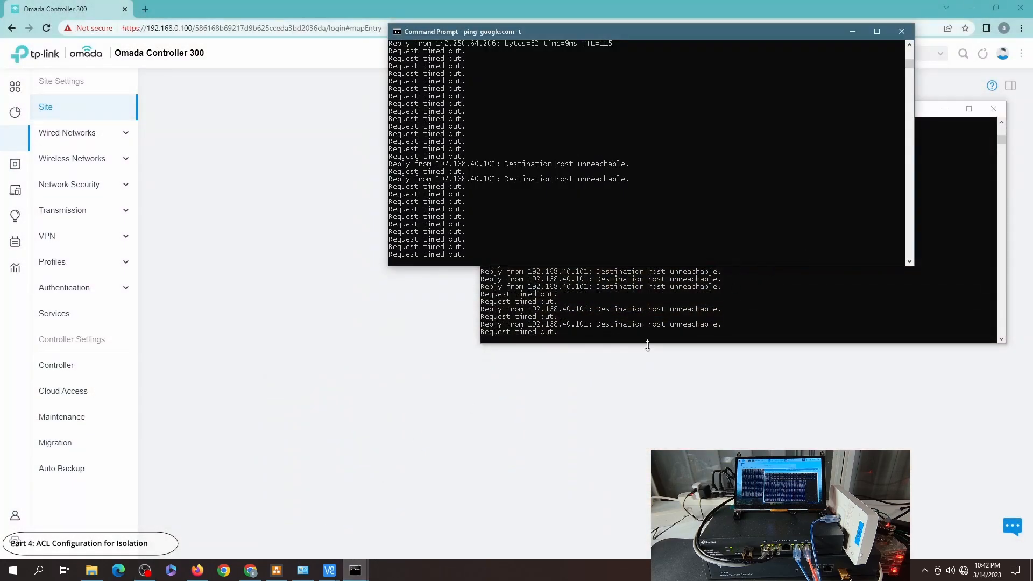
pyautogui.click(648, 302)
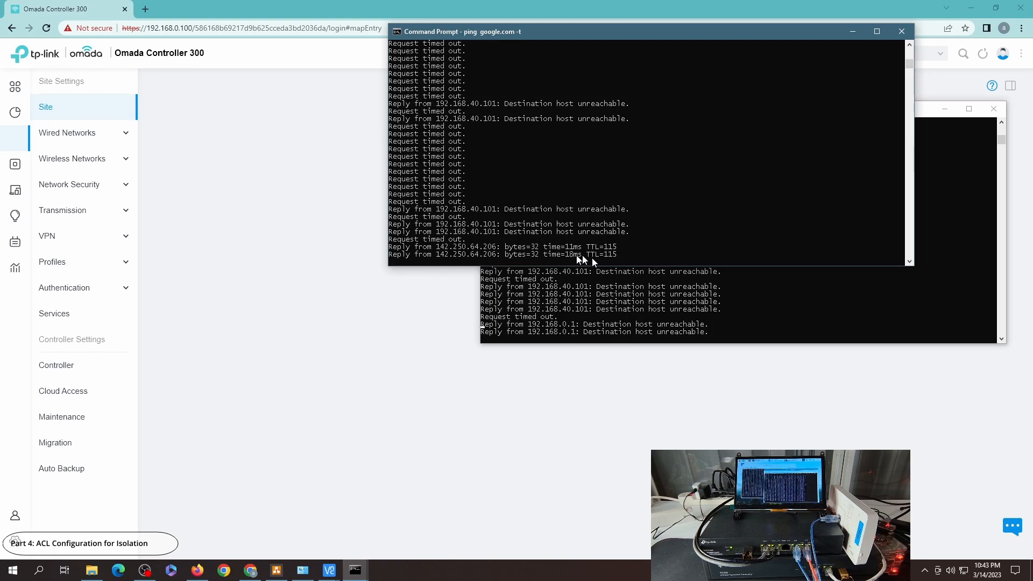
# Step: Bring the second ping window forward, then reload the controller page
pyautogui.click(620, 337)
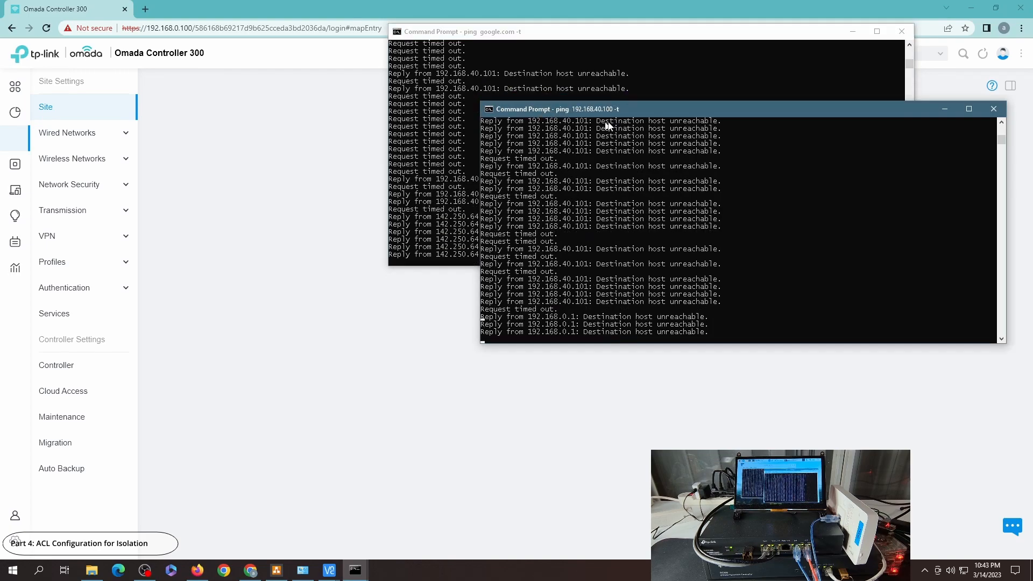
pyautogui.click(109, 160)
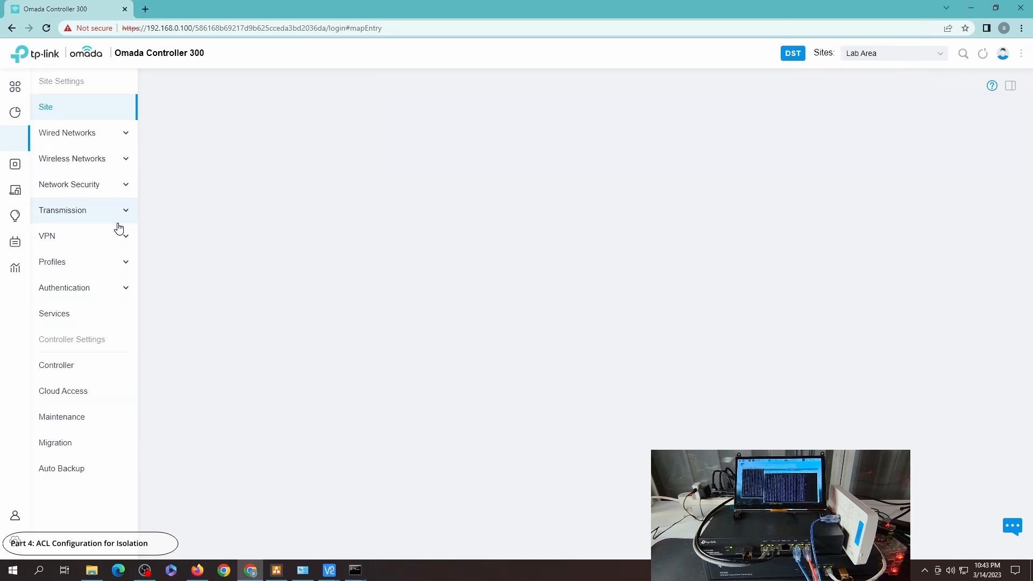
pyautogui.click(46, 28)
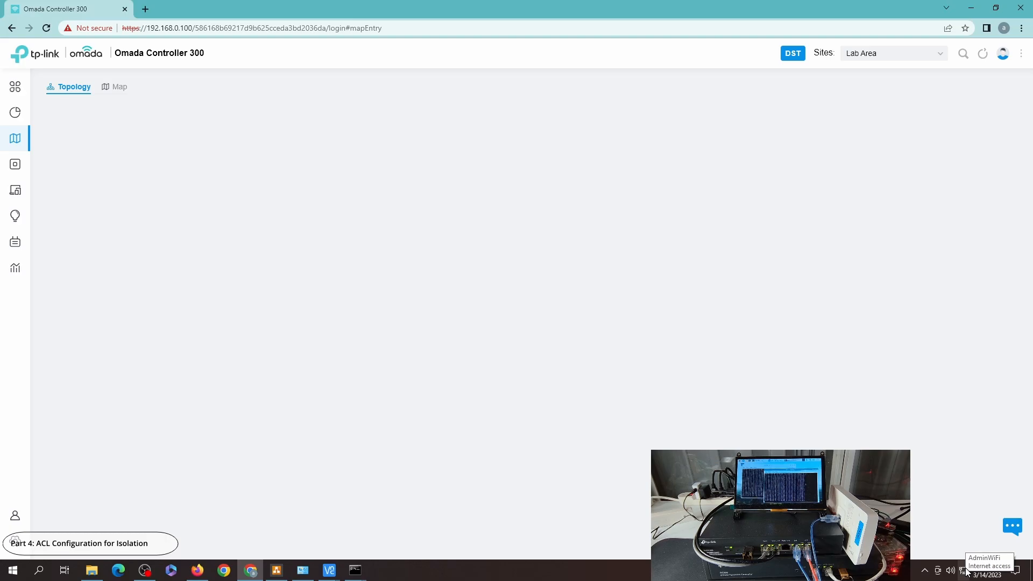
# Step: Open the Switch ACL list under Network Security in the site settings
pyautogui.click(20, 544)
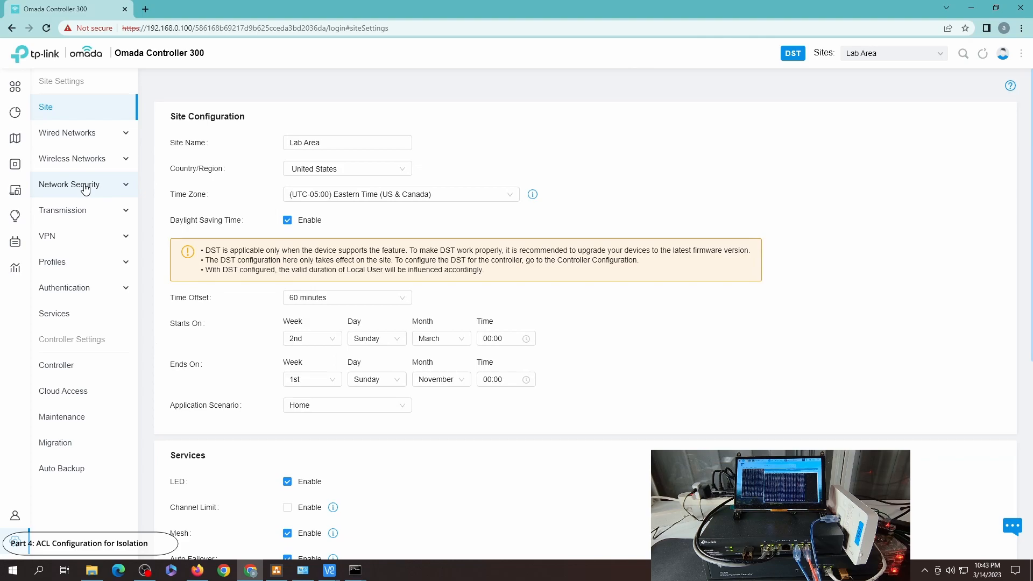
pyautogui.click(85, 186)
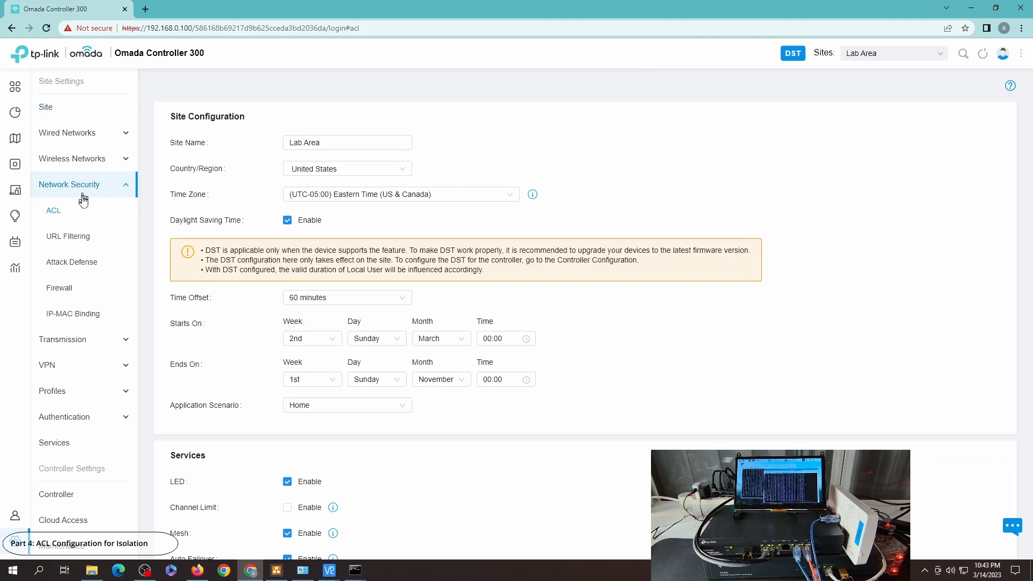
pyautogui.click(105, 203)
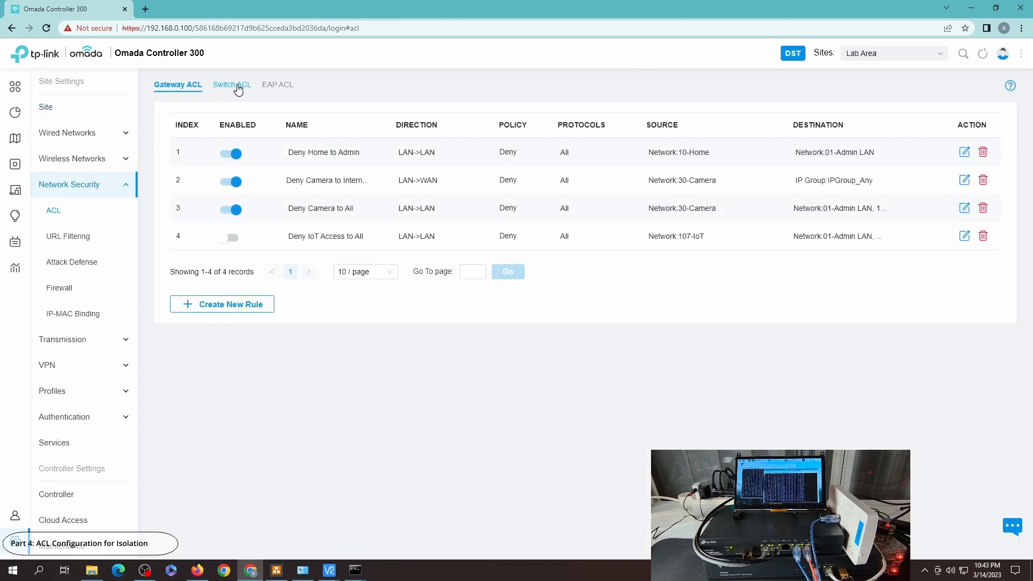
pyautogui.click(238, 89)
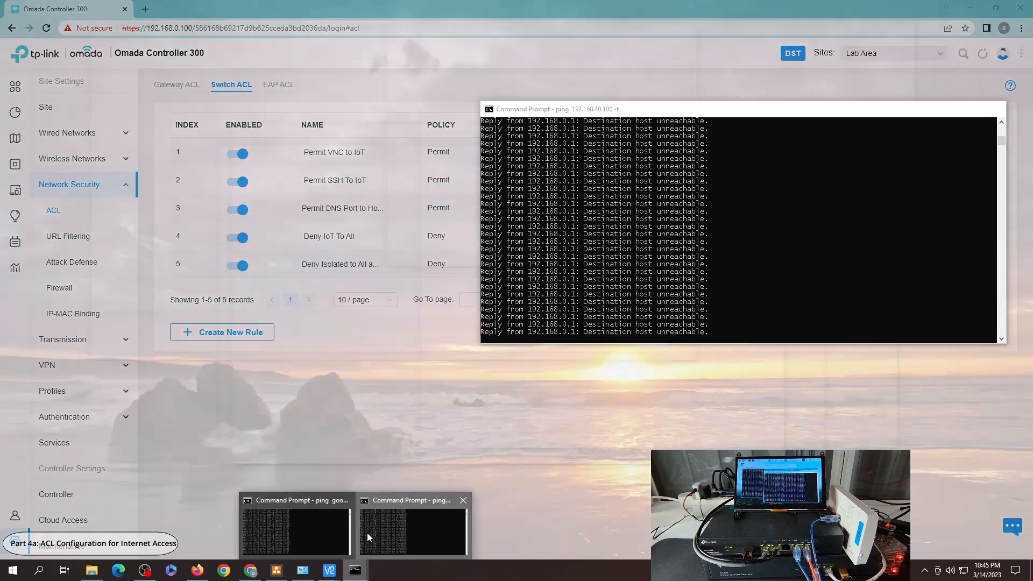
# Step: Check both ping command windows and the VNC viewer session, then return to the controller
pyautogui.click(367, 532)
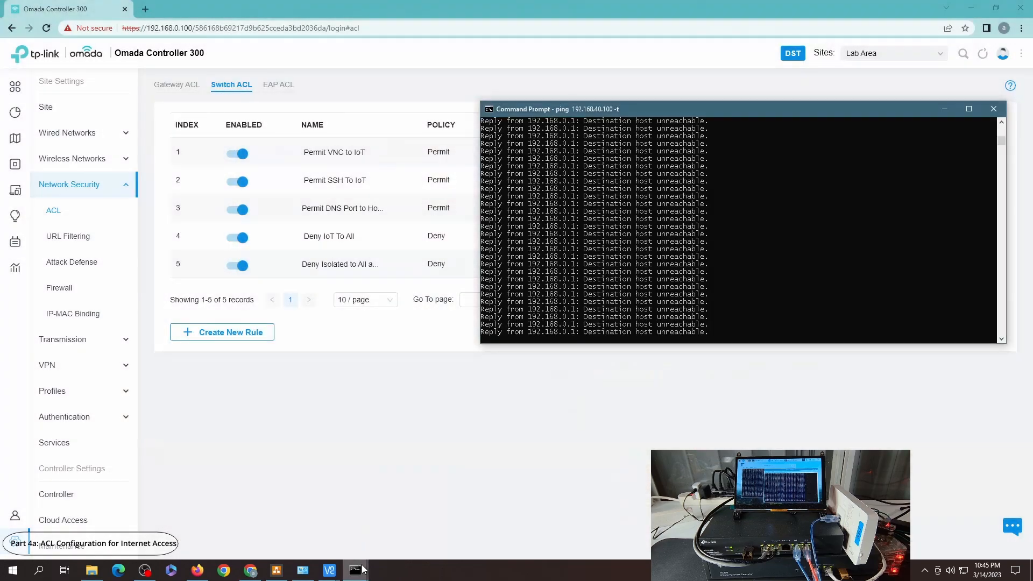
pyautogui.click(295, 533)
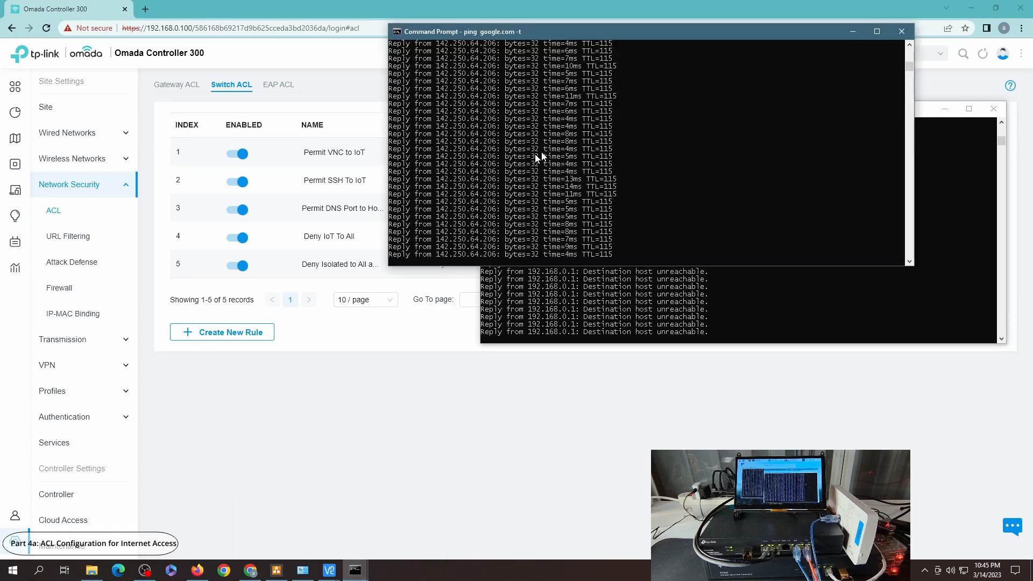
pyautogui.moveTo(329, 570)
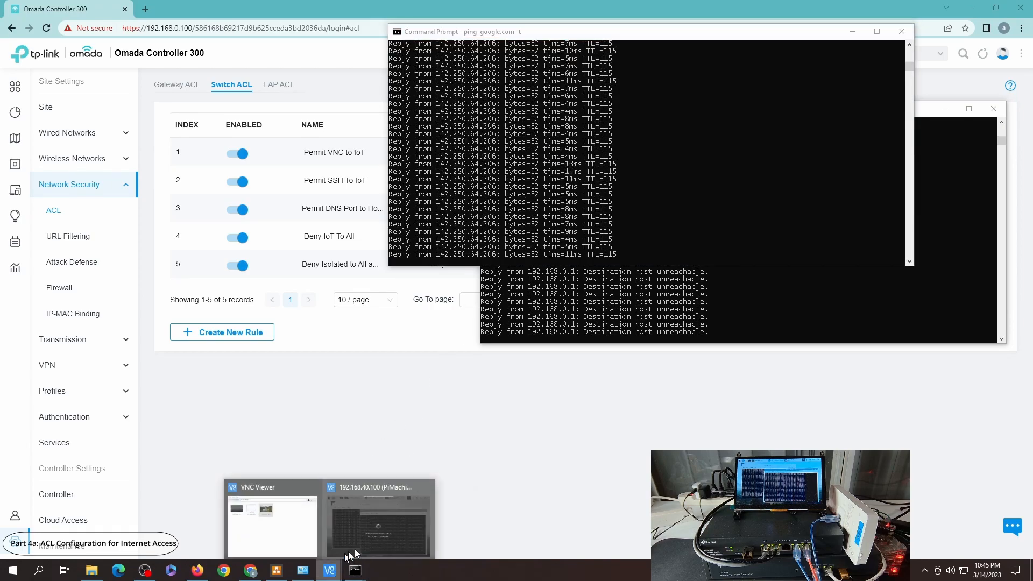
pyautogui.click(377, 532)
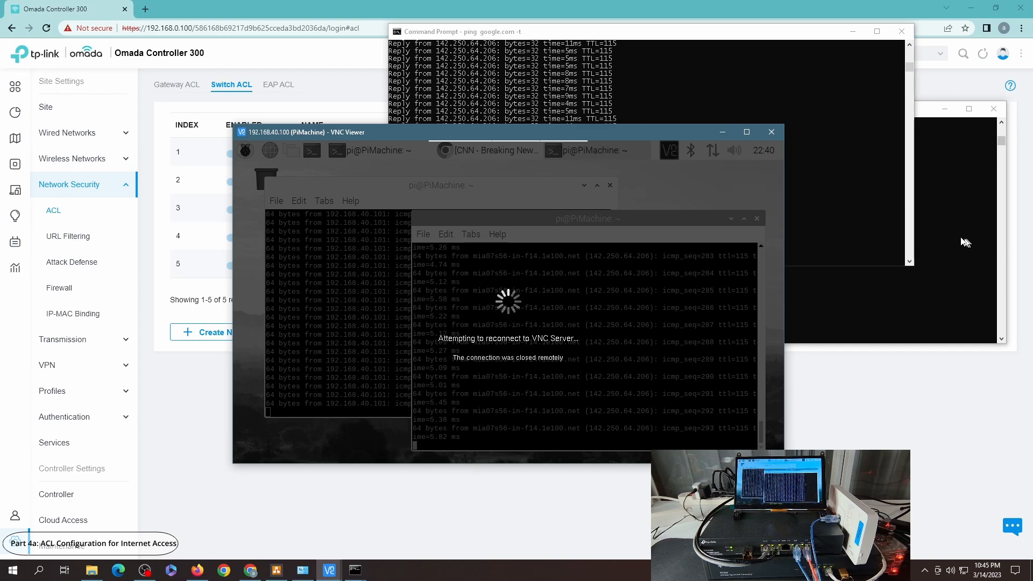
pyautogui.click(915, 237)
pyautogui.click(616, 514)
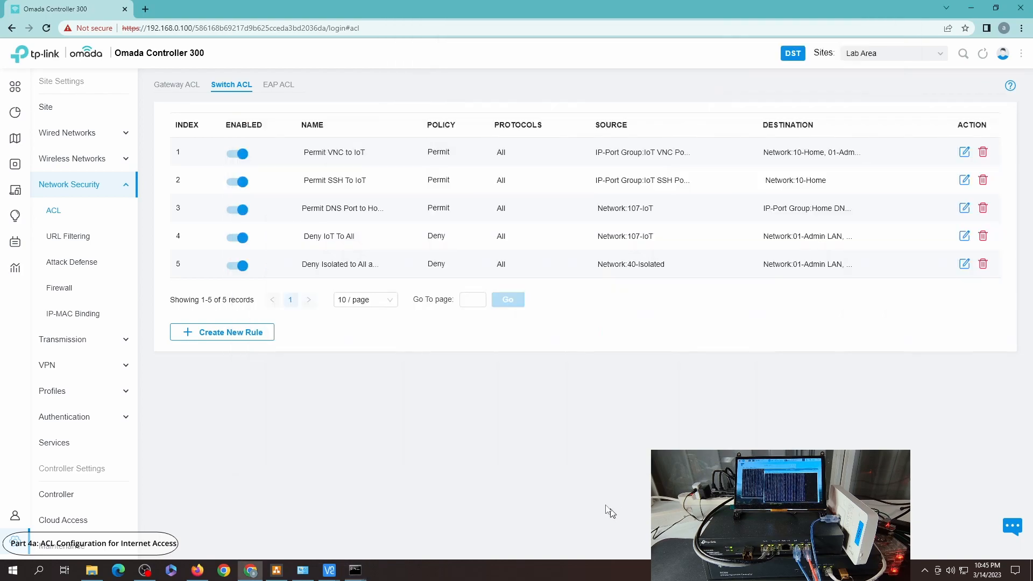
# Step: Start a new switch ACL rule and name it Permit Isolated to Net
pyautogui.click(231, 338)
pyautogui.click(343, 144)
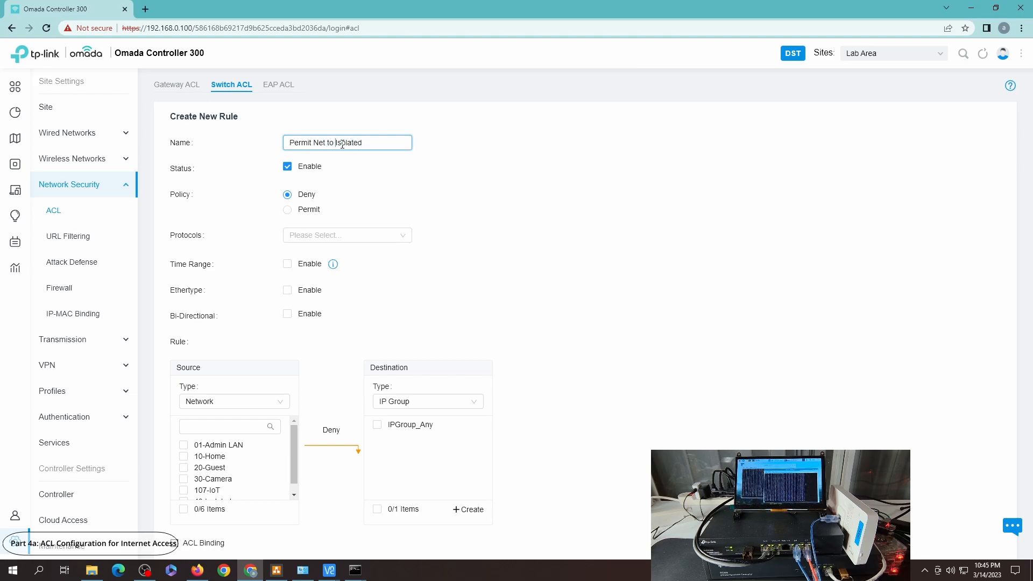
pyautogui.hotkey('ctrl', 'shift', 'Right')
pyautogui.hotkey('ctrl', 'shift', 'Right')
pyautogui.press('Delete')
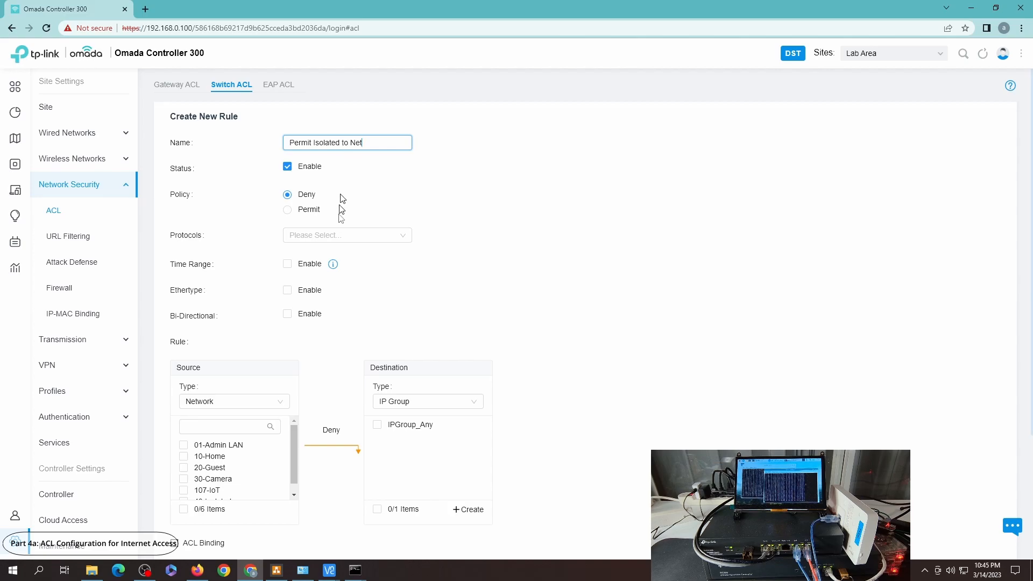
# Step: Set the rule's policy to Permit, protocols to All, and the source network to 40-Isolated
pyautogui.click(308, 214)
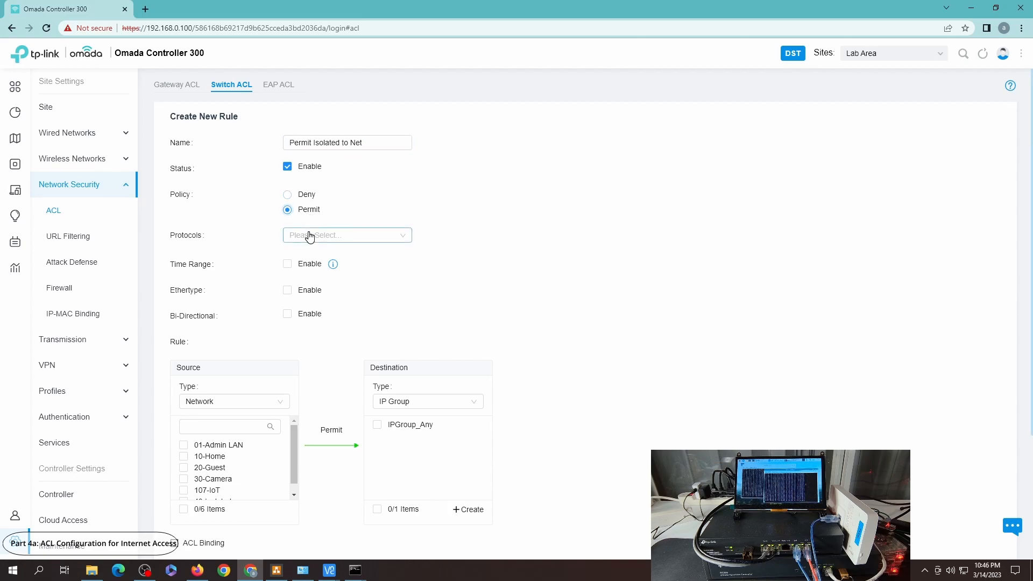
pyautogui.click(309, 234)
pyautogui.click(328, 368)
pyautogui.click(310, 387)
pyautogui.moveTo(294, 463); pyautogui.dragTo(293, 479)
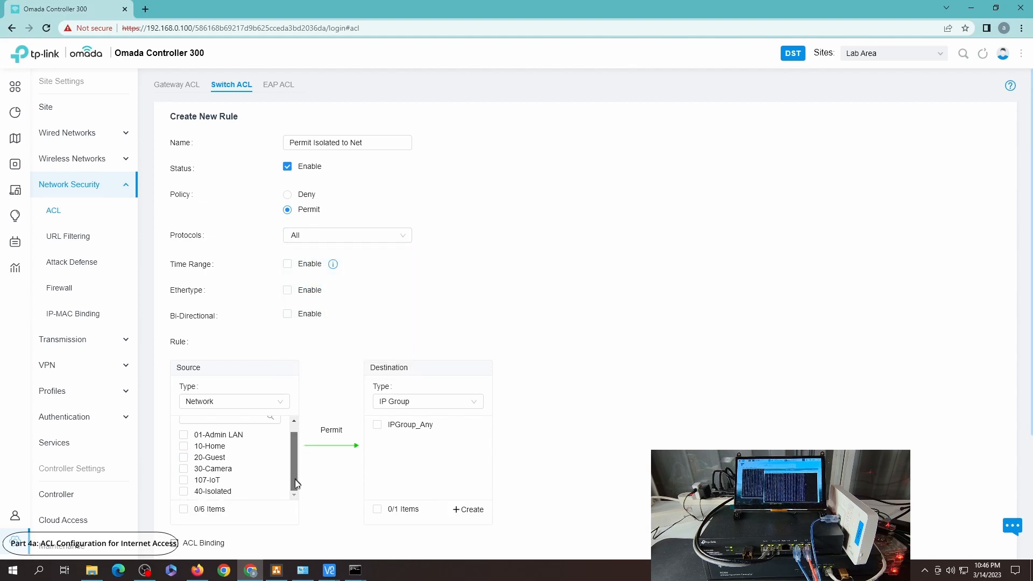
pyautogui.click(237, 491)
# Step: Enable Bi-Directional for the rule
pyautogui.scroll(-2, 629, 417)
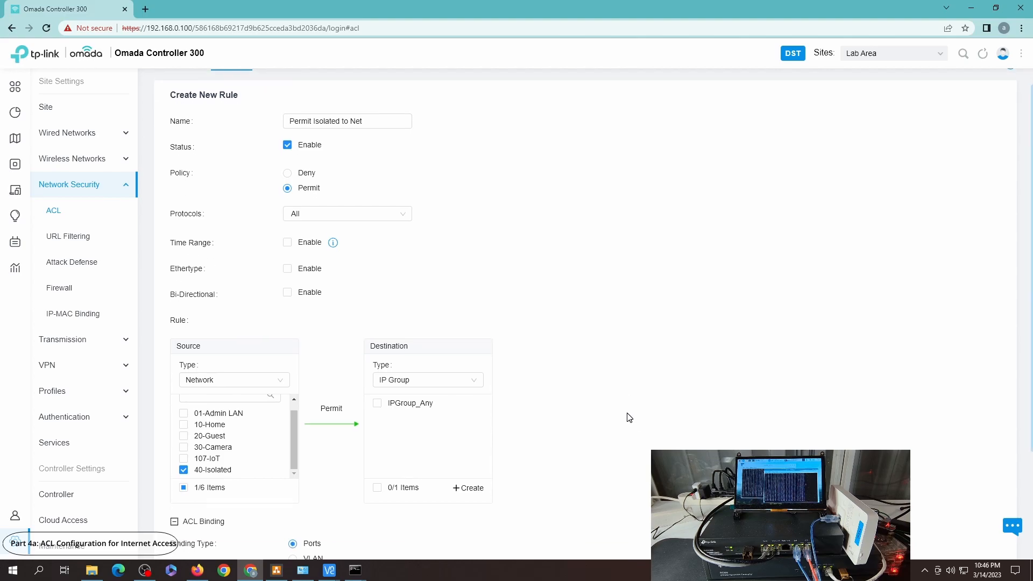
pyautogui.scroll(1, 629, 418)
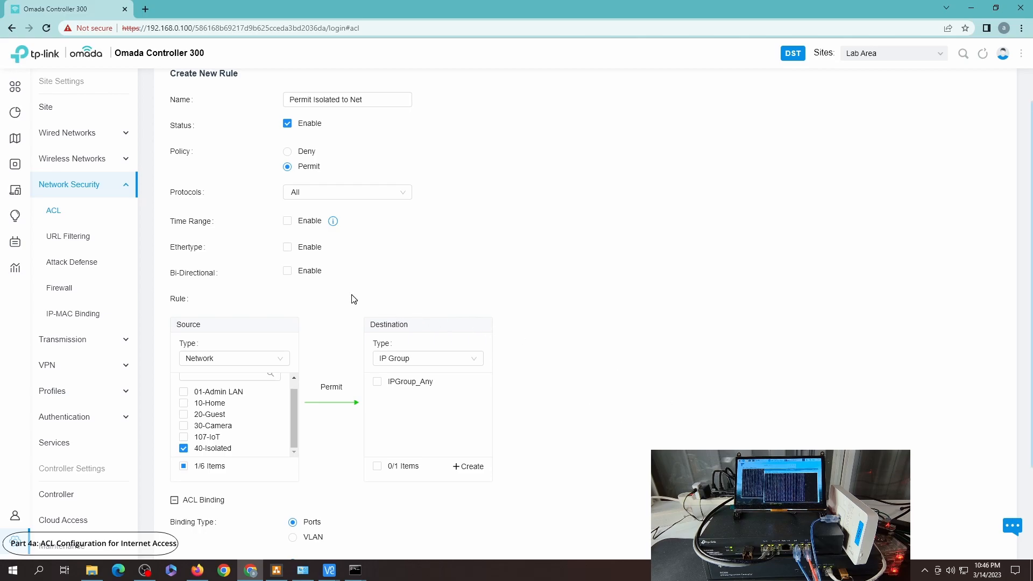
pyautogui.click(305, 275)
# Step: Create a destination IP group named Isolated Gateway with subnet 192.168.40.1/32
pyautogui.click(470, 229)
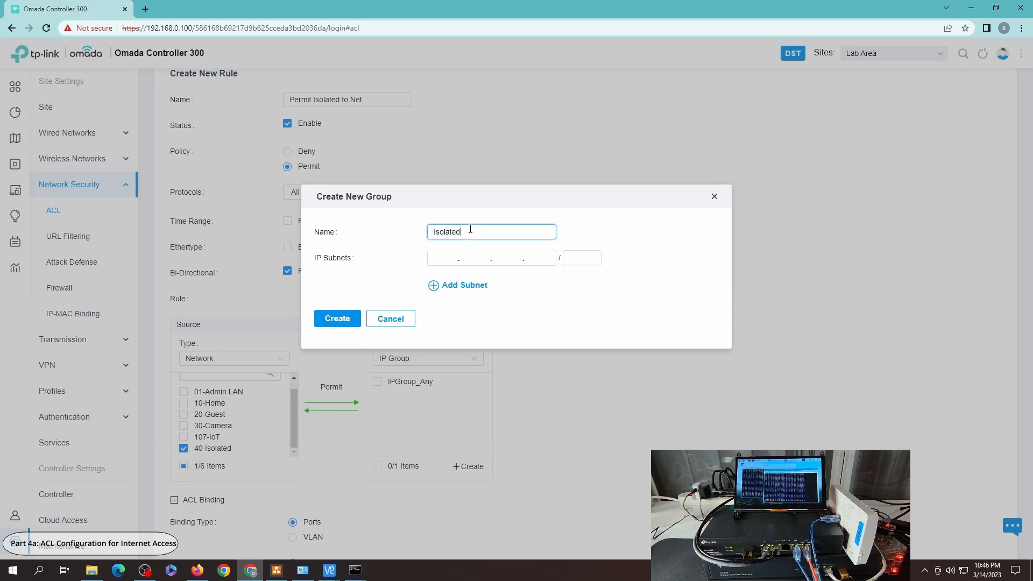
pyautogui.press('Tab')
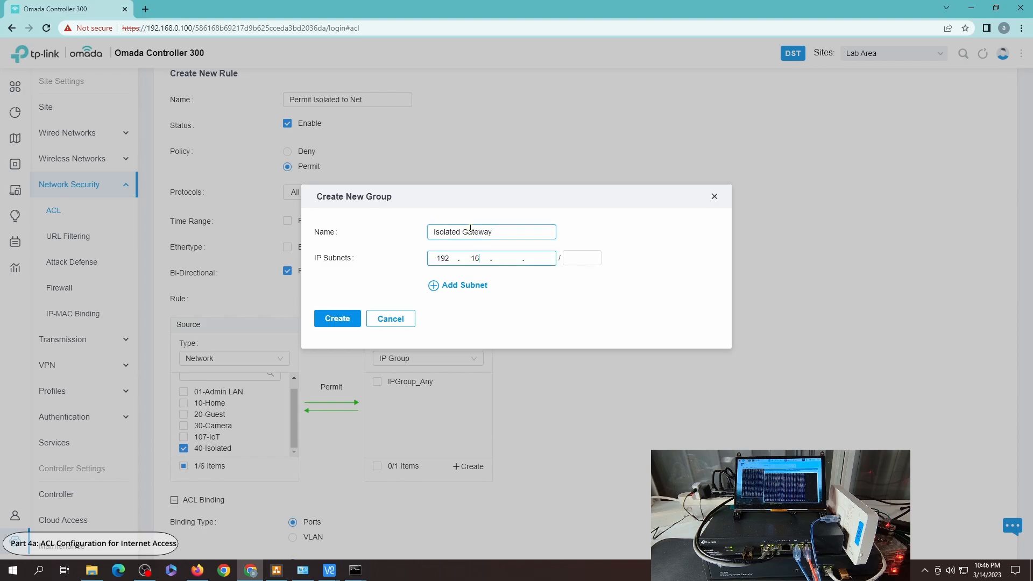
pyautogui.press('Tab')
pyautogui.write('32')
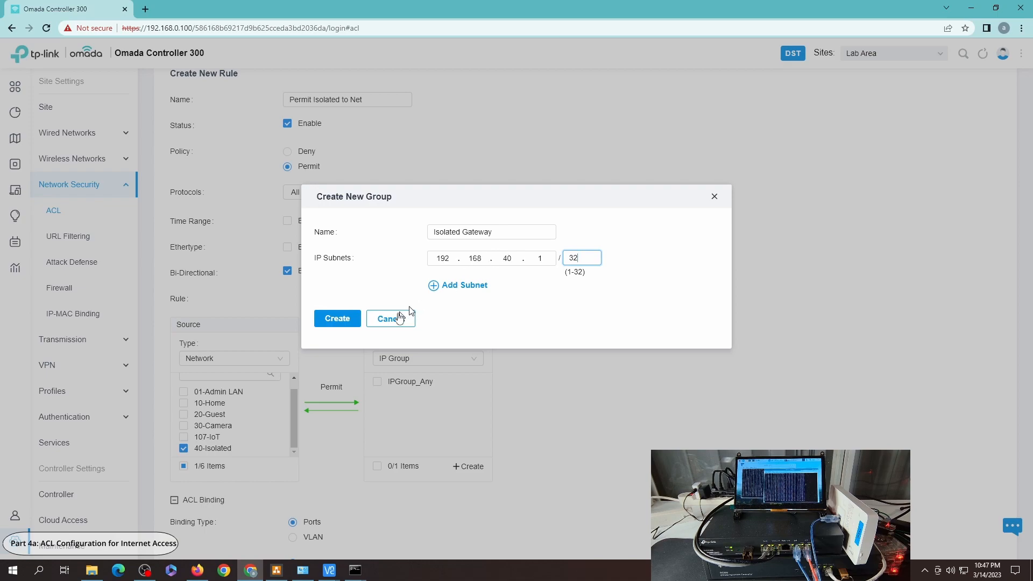
pyautogui.click(350, 321)
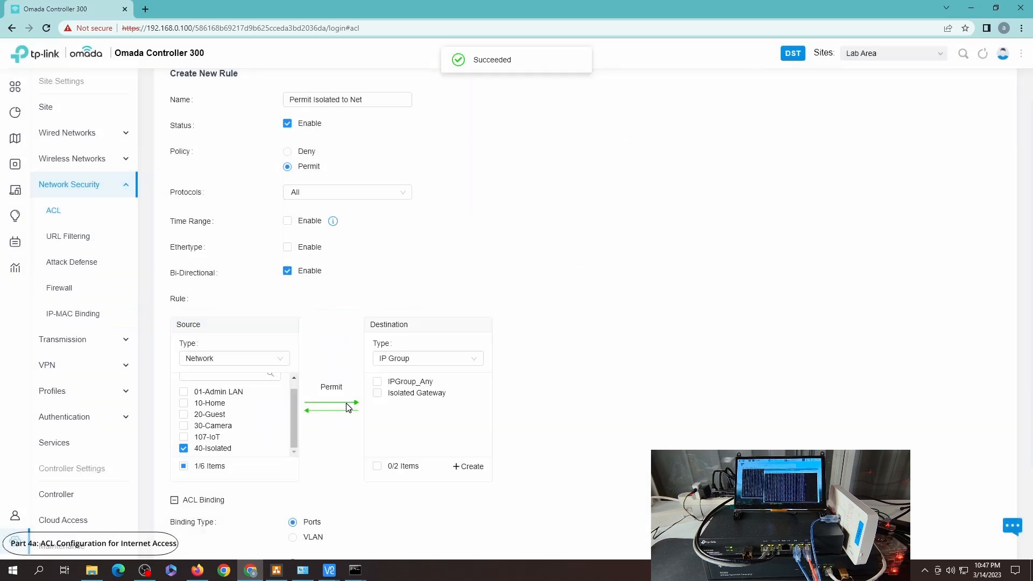
# Step: Select Isolated Gateway as the destination and create the rule
pyautogui.click(377, 393)
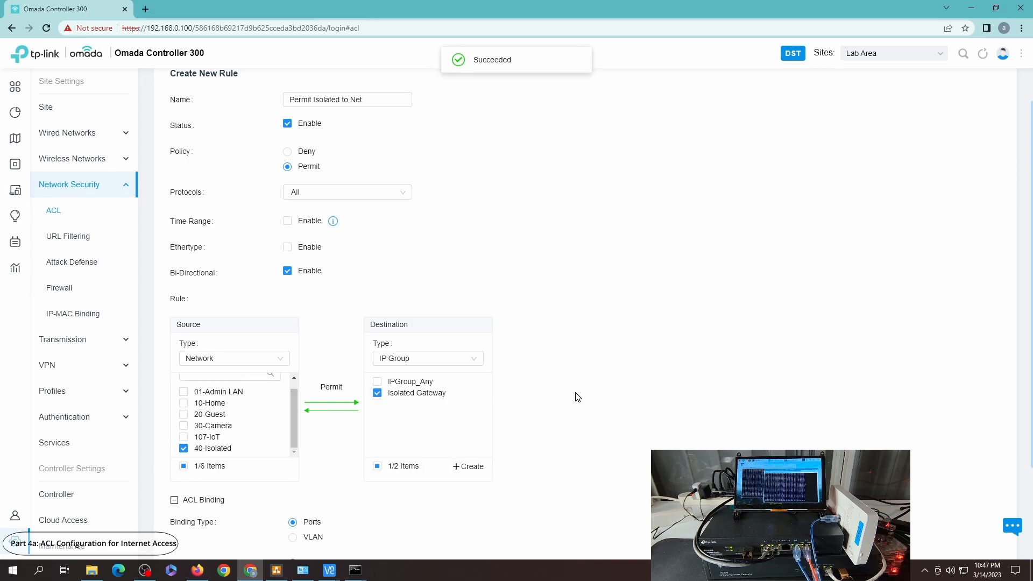
pyautogui.scroll(-2, 486, 430)
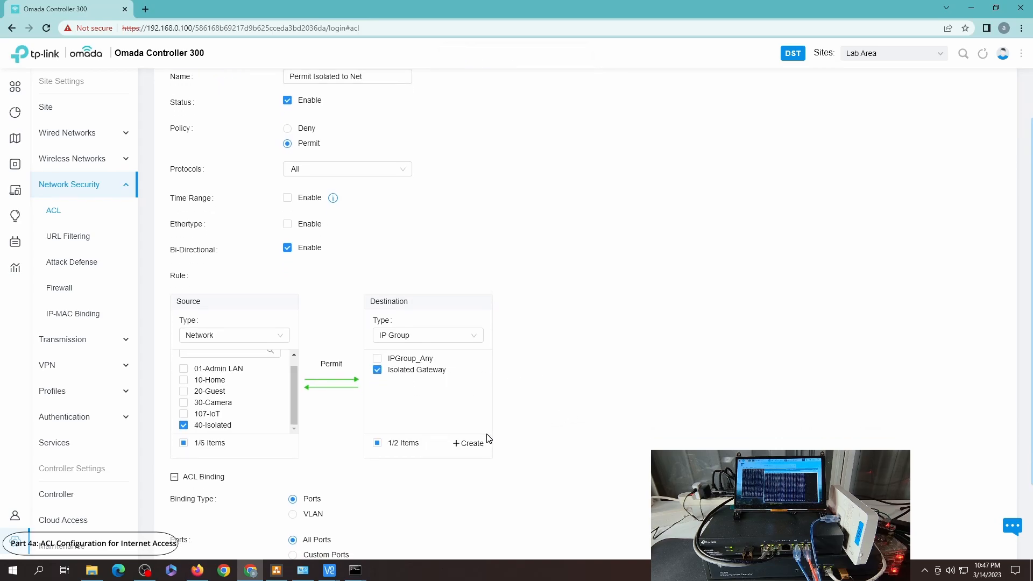
pyautogui.scroll(2, 422, 186)
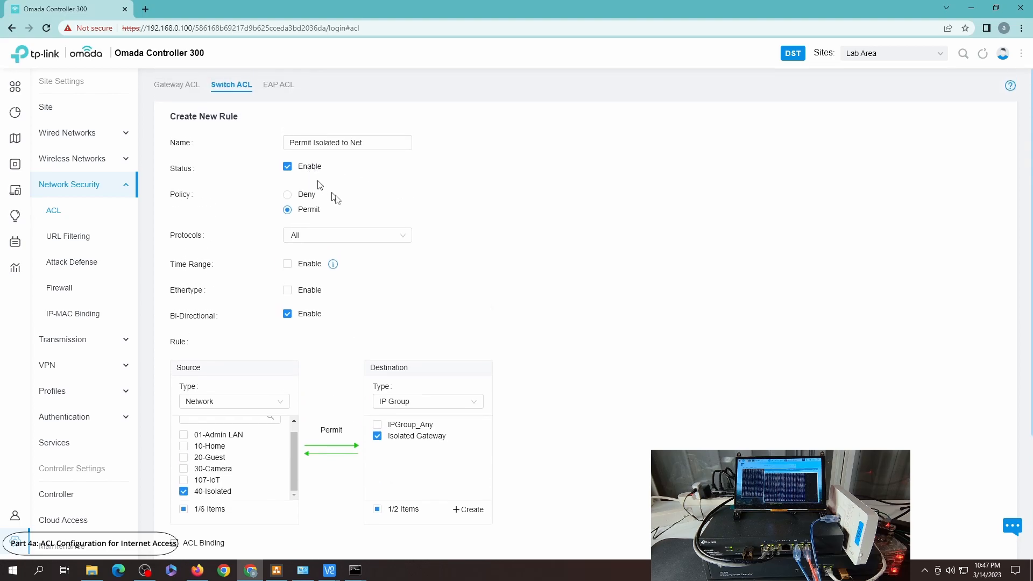
pyautogui.scroll(-3, 260, 453)
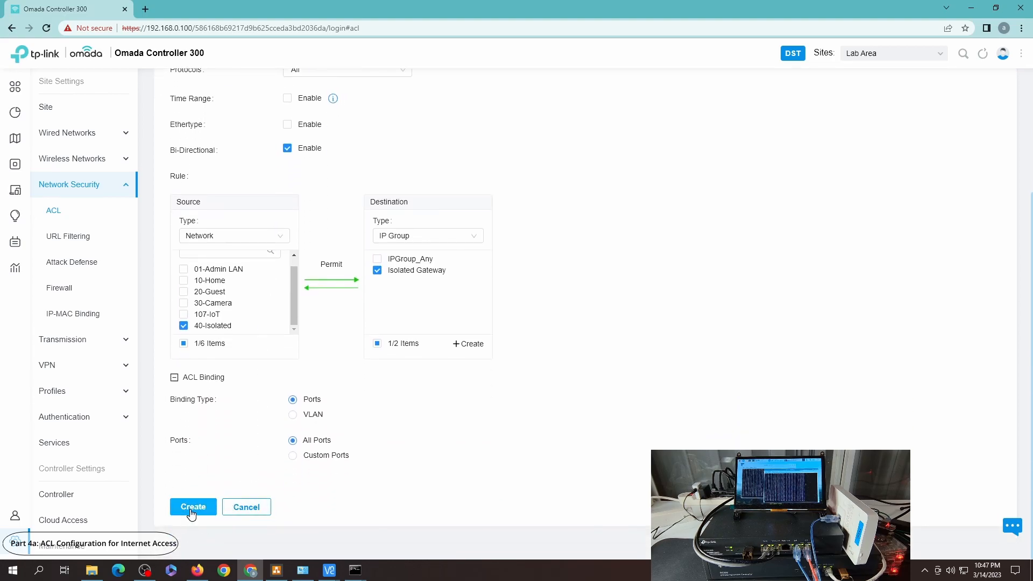
pyautogui.click(192, 511)
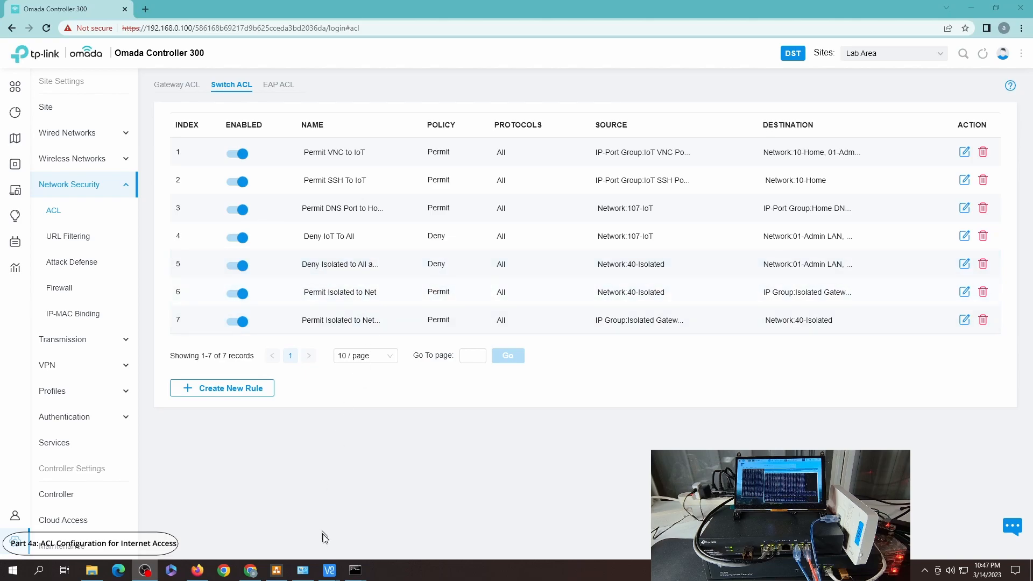
# Step: Recheck the VNC viewer connection to the Pi
pyautogui.moveTo(355, 567)
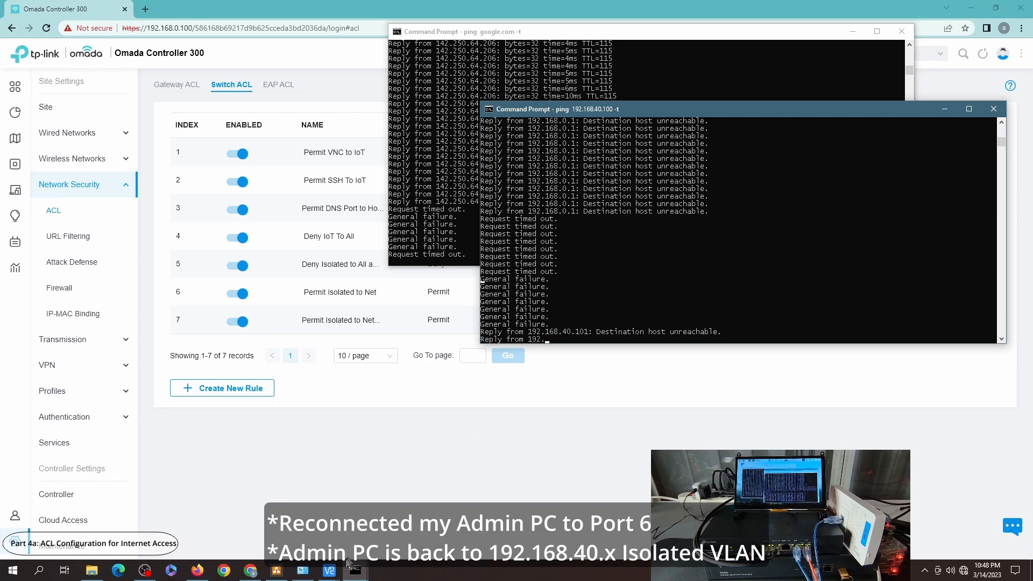
pyautogui.moveTo(328, 570)
pyautogui.click(370, 521)
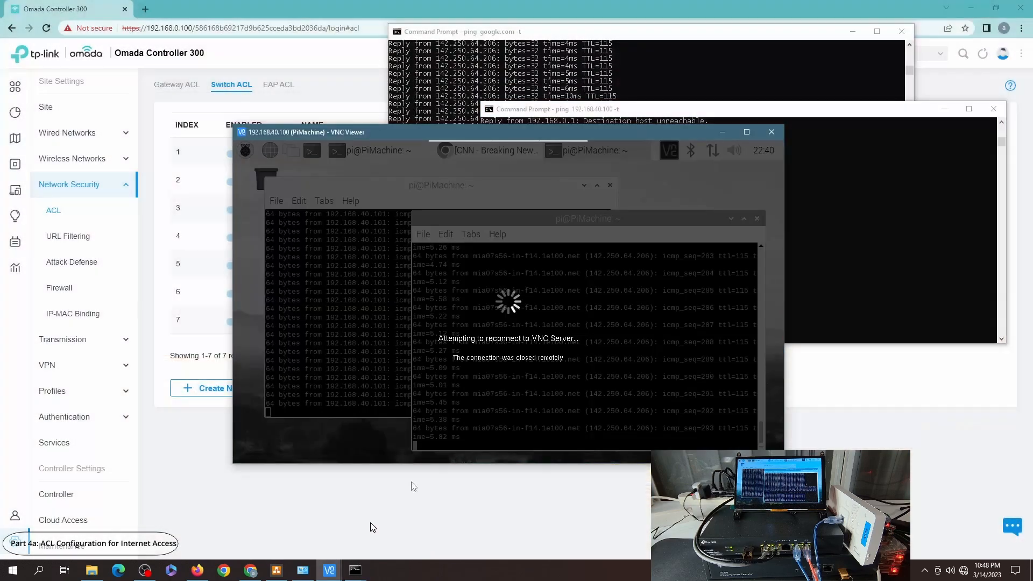
# Step: Inspect the Ethernet adapter's connection details, then recheck the ping window and return to the controller
pyautogui.click(302, 570)
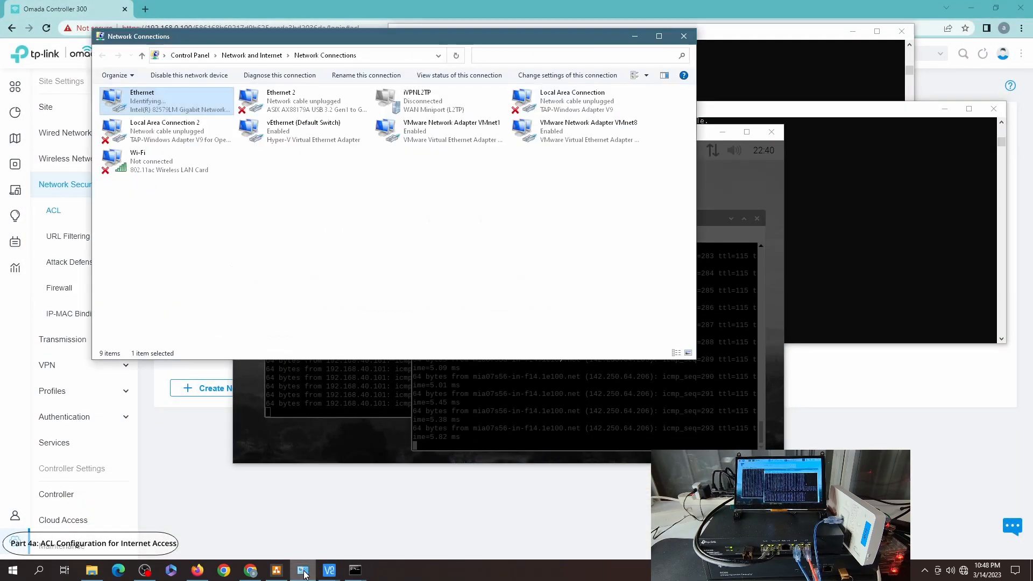
pyautogui.doubleClick(160, 102)
pyautogui.click(457, 278)
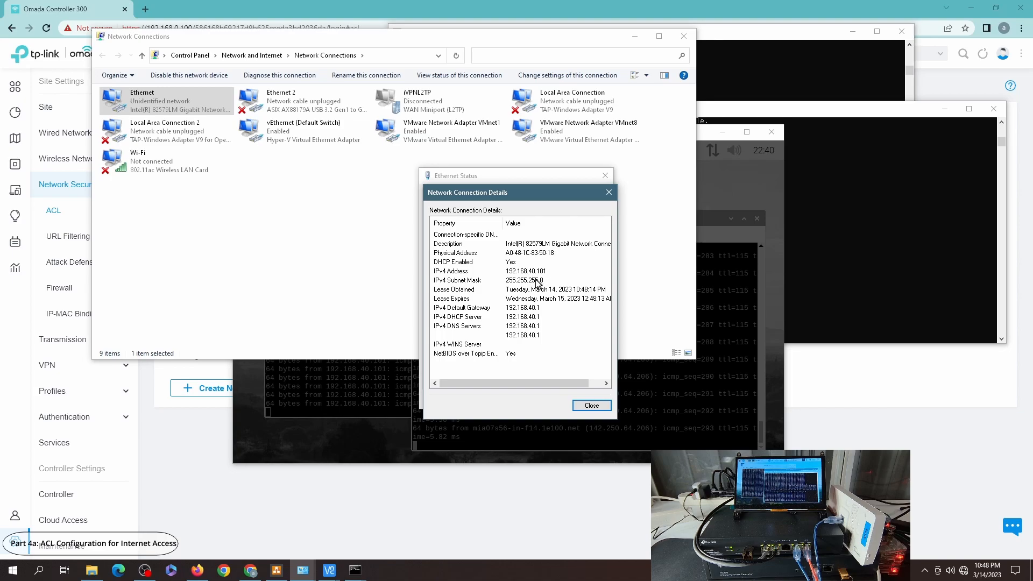
pyautogui.click(591, 406)
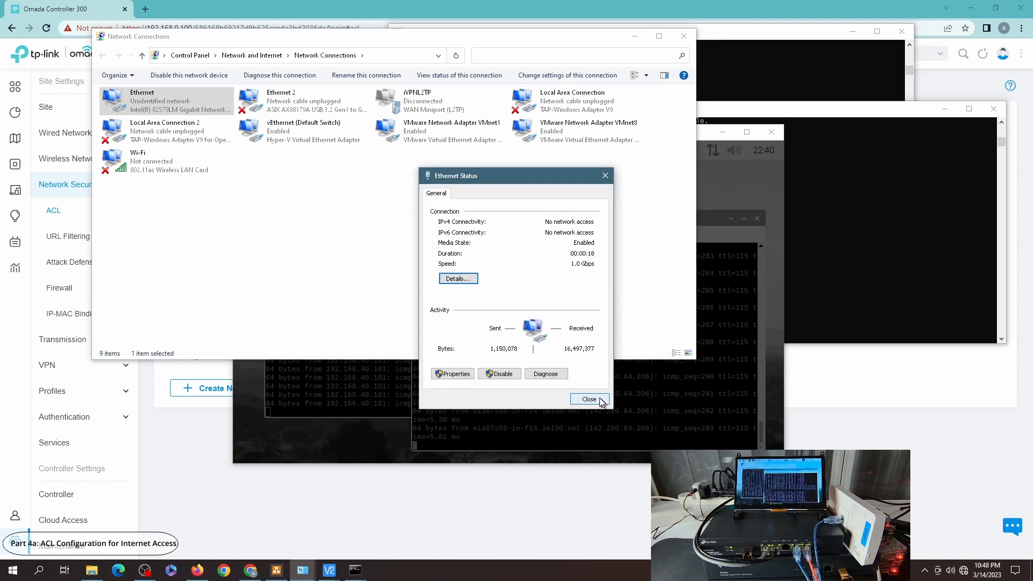
pyautogui.click(590, 399)
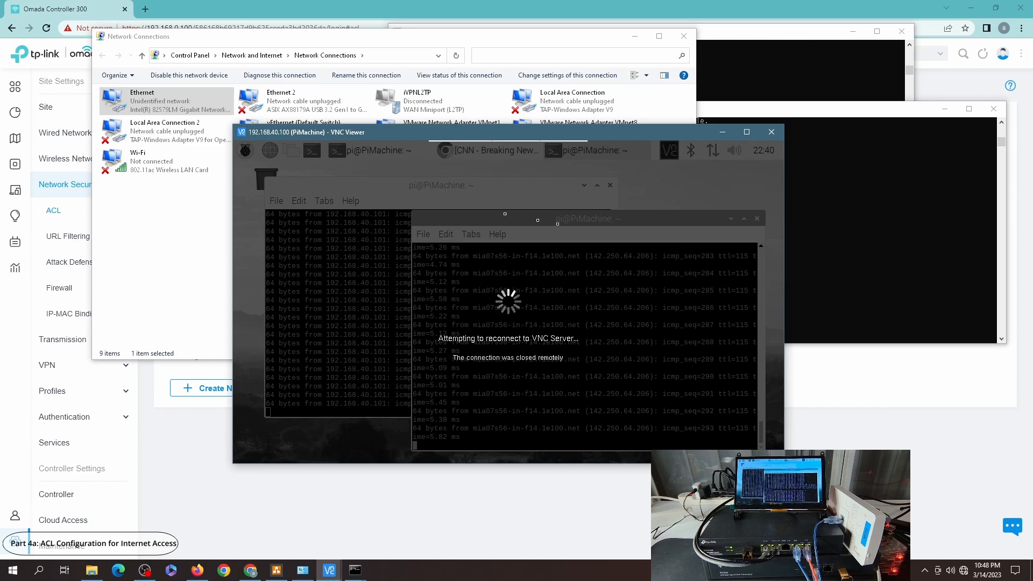
pyautogui.click(834, 257)
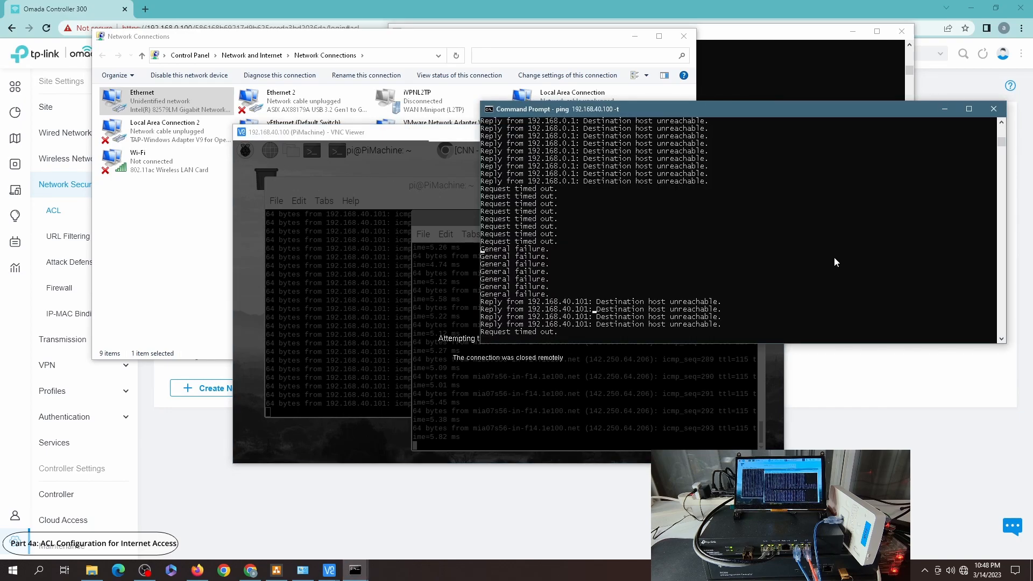
pyautogui.click(741, 68)
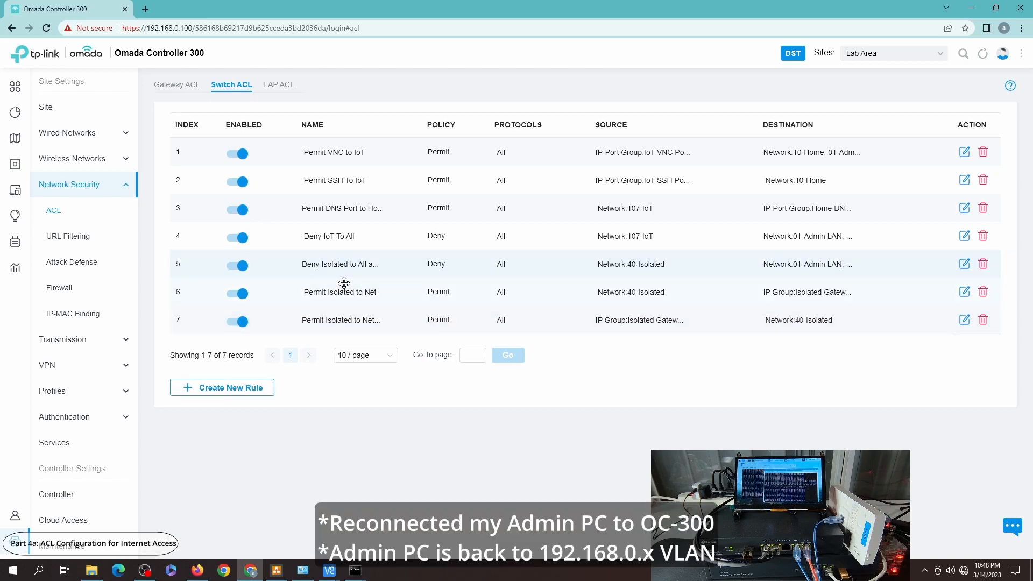
# Step: Reorder the switch ACL rules so Deny Isolated to All comes after both Permit Isolated to Net rules
pyautogui.moveTo(346, 266); pyautogui.dragTo(347, 293)
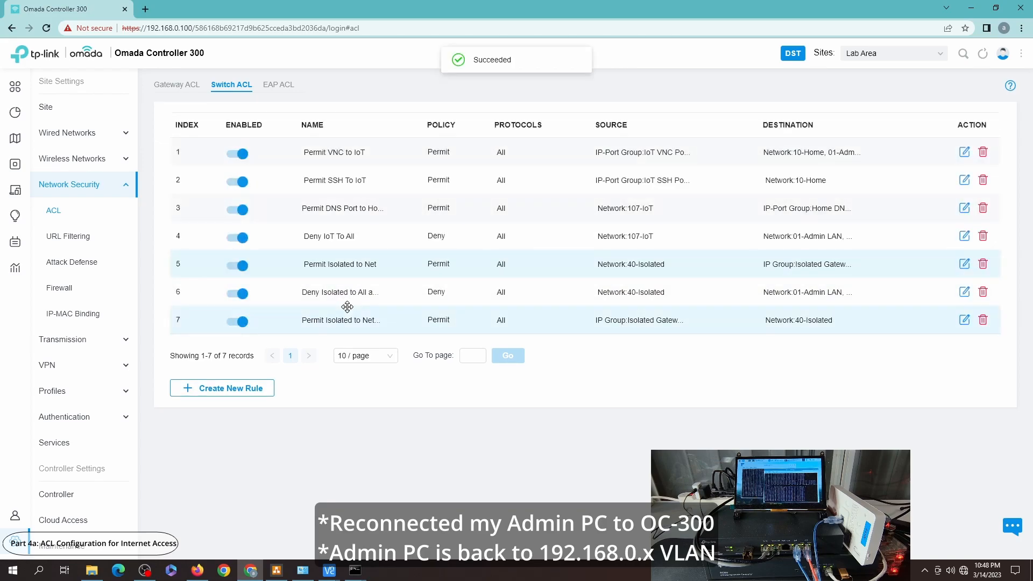
pyautogui.moveTo(339, 310); pyautogui.dragTo(348, 293)
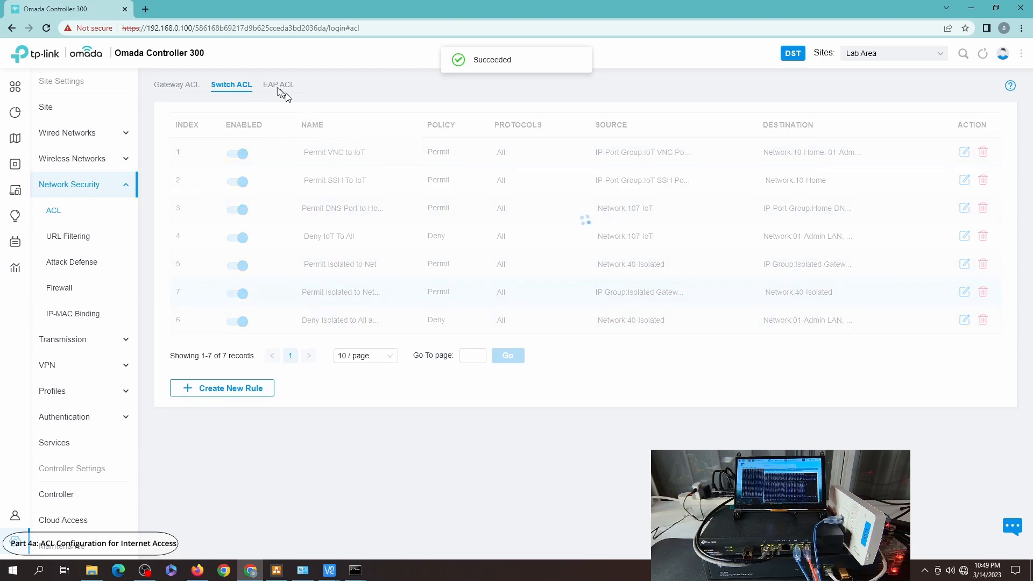
pyautogui.click(271, 87)
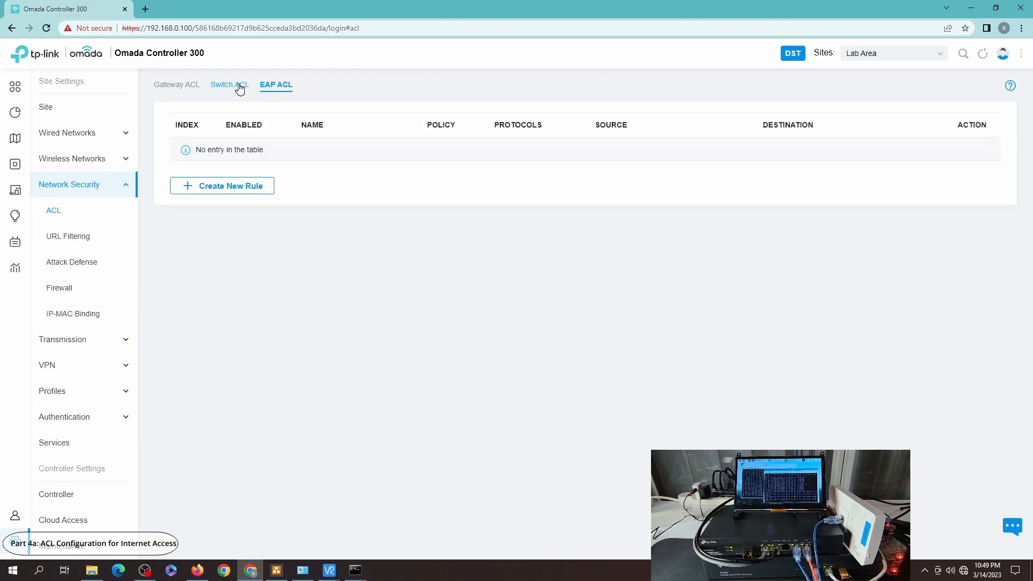
pyautogui.click(239, 87)
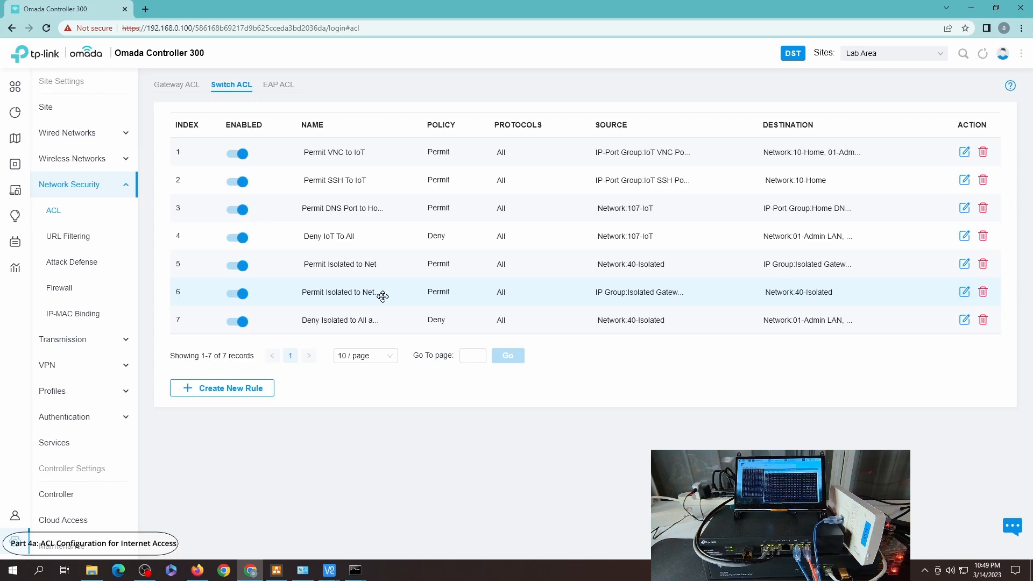
# Step: Check the running ping windows and the Ethernet adapter's network connection details
pyautogui.moveTo(355, 570)
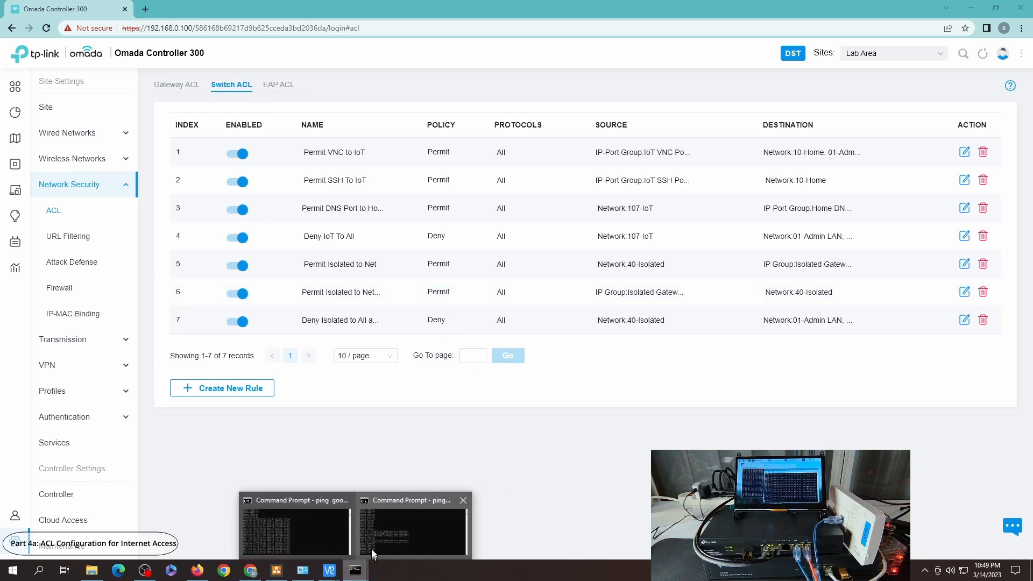
pyautogui.click(299, 531)
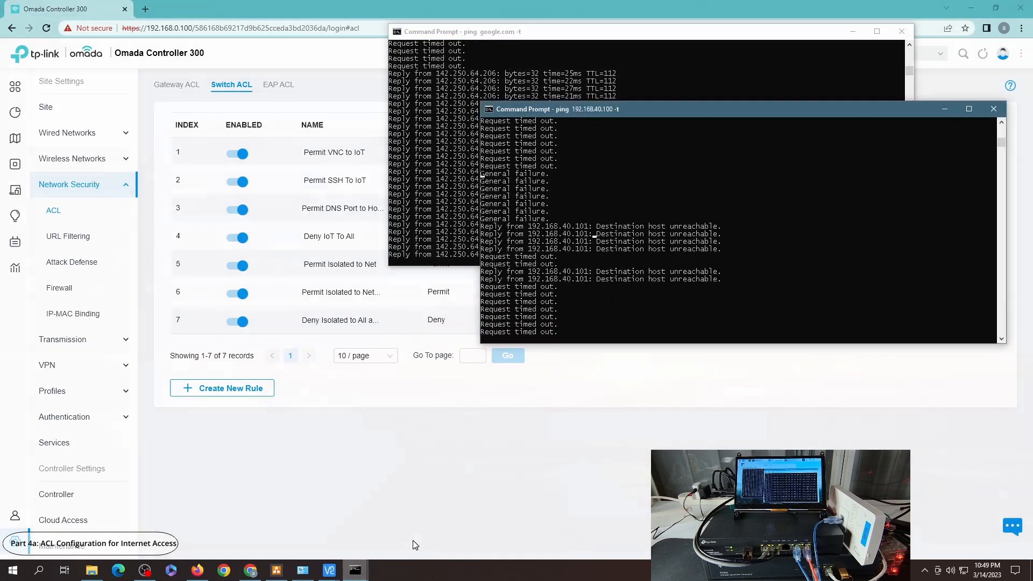
pyautogui.click(412, 540)
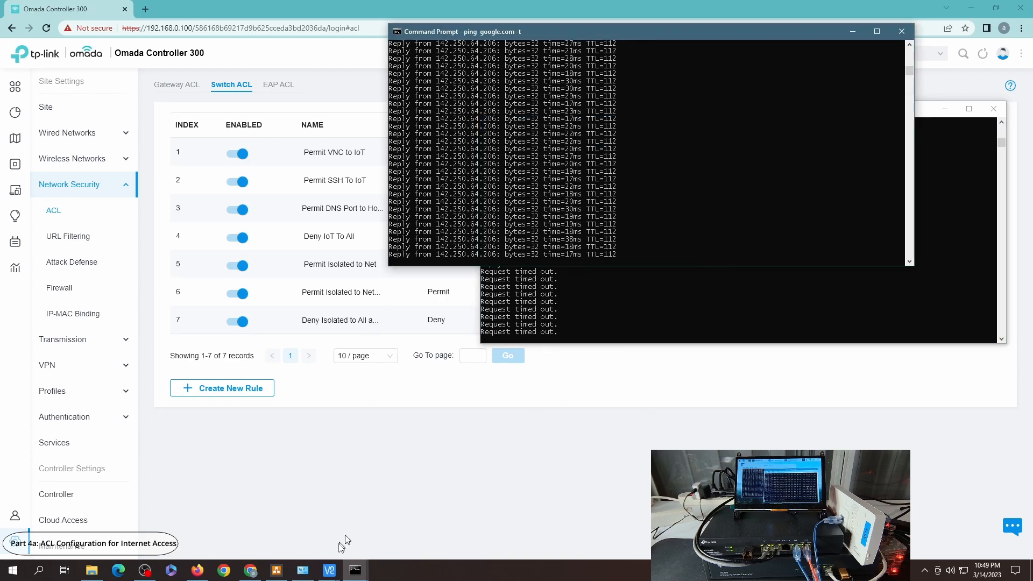
pyautogui.click(303, 570)
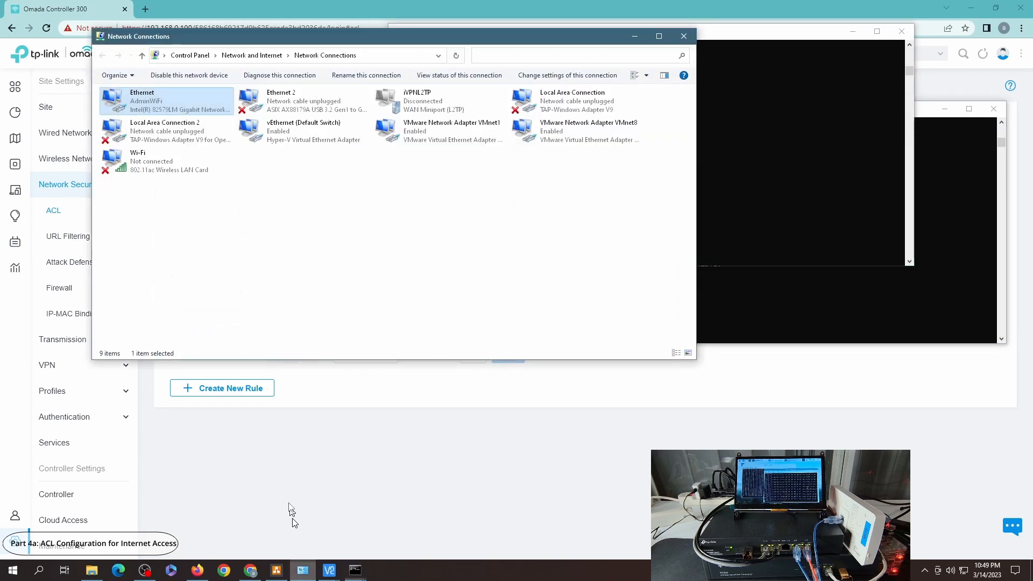
pyautogui.doubleClick(129, 101)
pyautogui.click(463, 280)
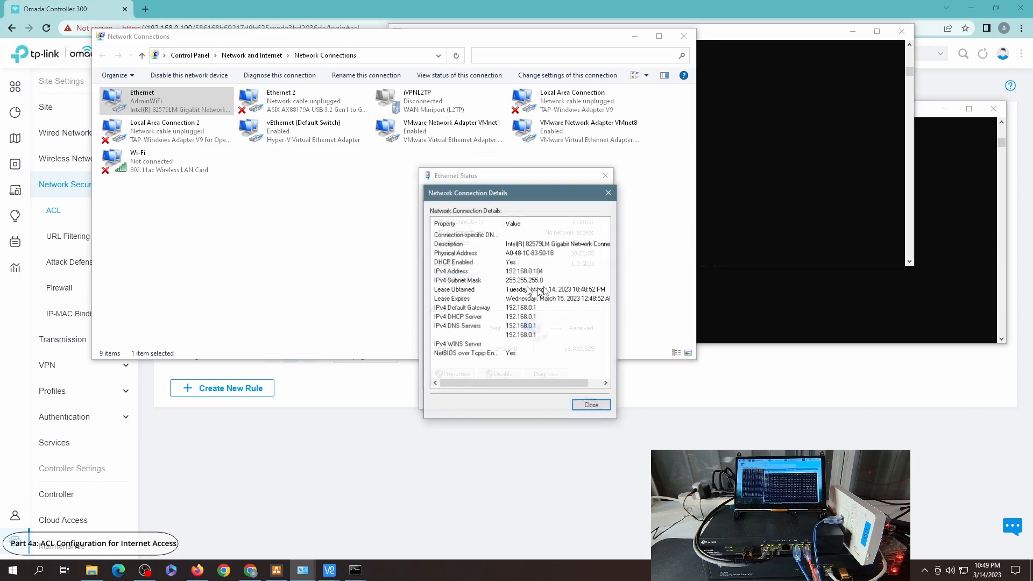
pyautogui.click(590, 404)
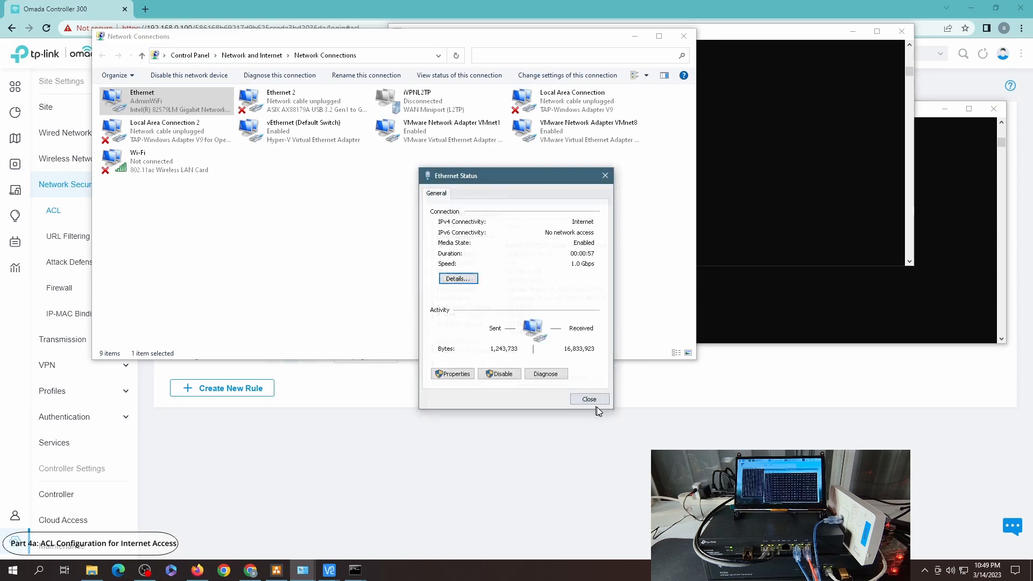
pyautogui.click(589, 398)
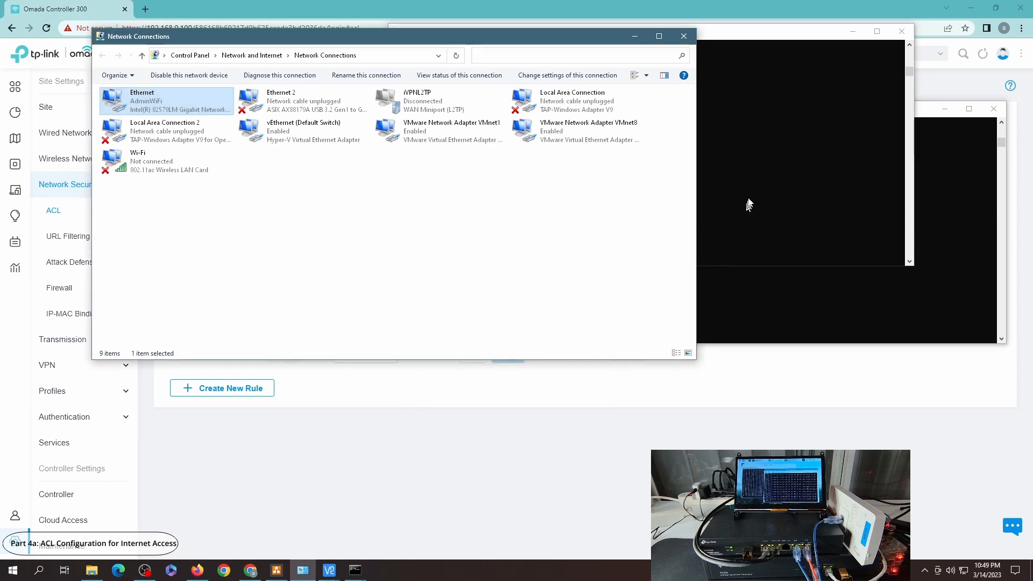
# Step: Recheck both ping windows and the VNC viewer connection to the Pi
pyautogui.click(744, 202)
pyautogui.click(756, 295)
pyautogui.click(461, 142)
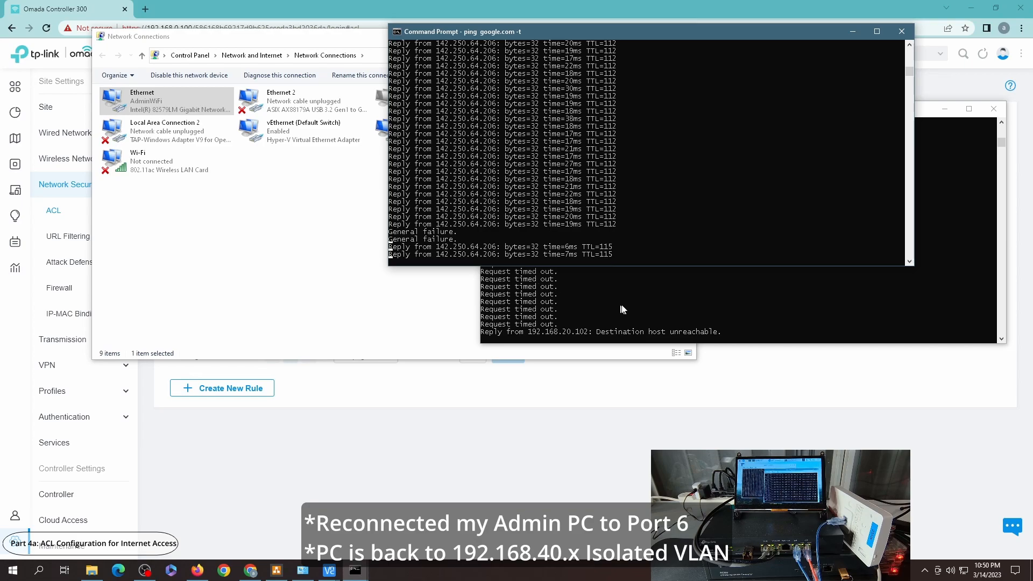
pyautogui.click(625, 325)
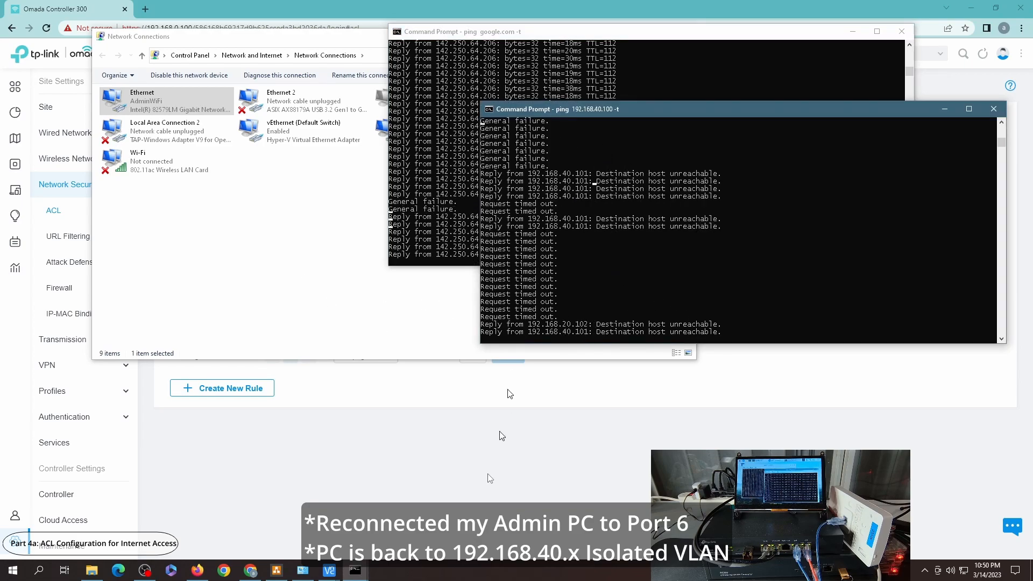
pyautogui.moveTo(334, 574)
pyautogui.click(355, 527)
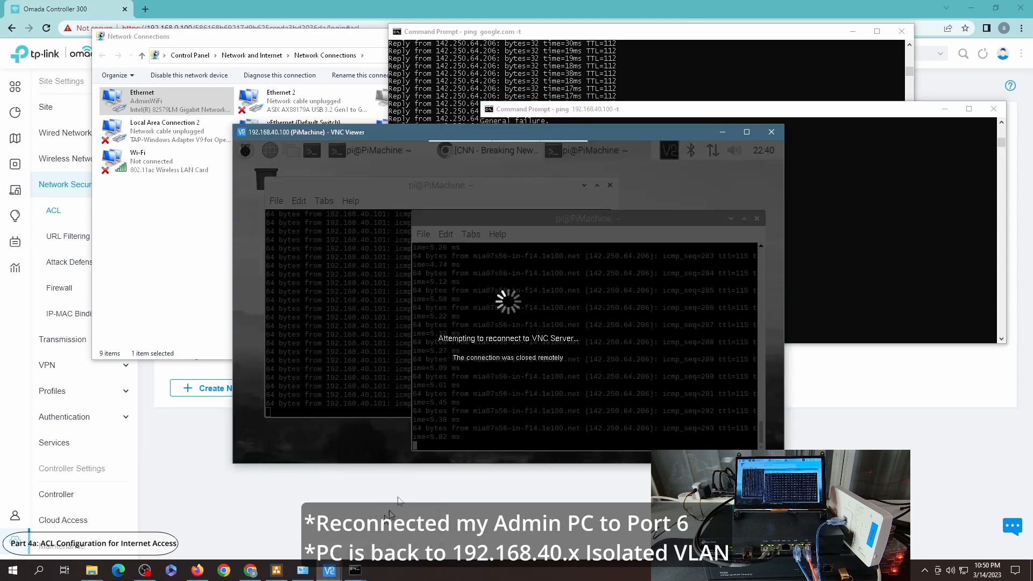
pyautogui.click(176, 207)
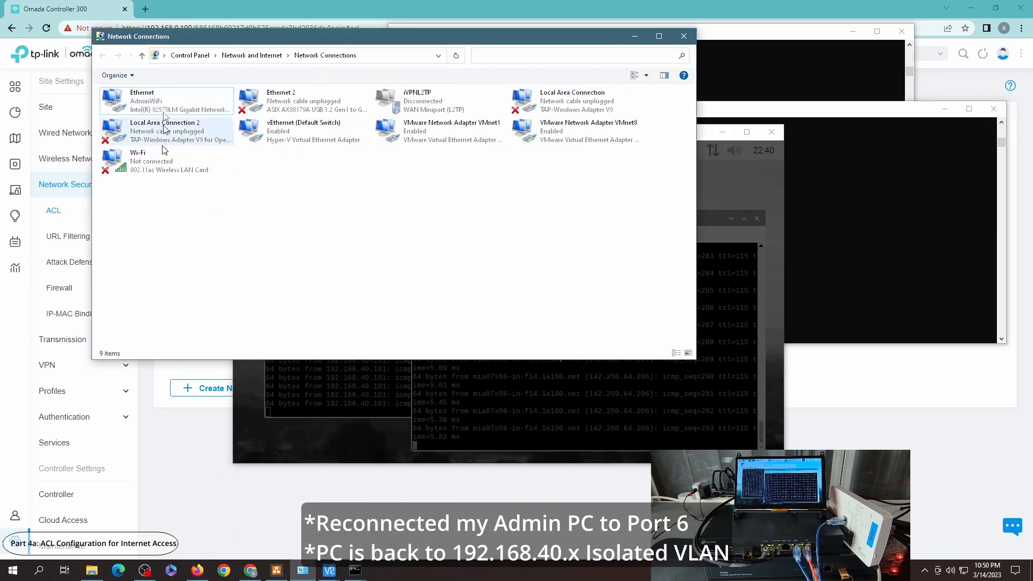
# Step: Inspect the Ethernet adapter's network connection details again
pyautogui.click(150, 93)
pyautogui.doubleClick(150, 96)
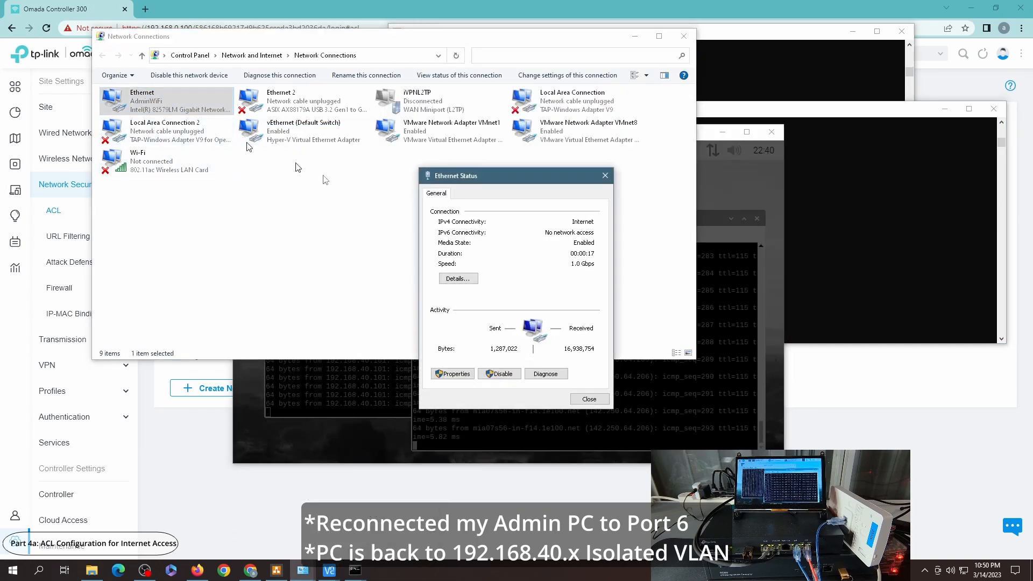
pyautogui.click(457, 276)
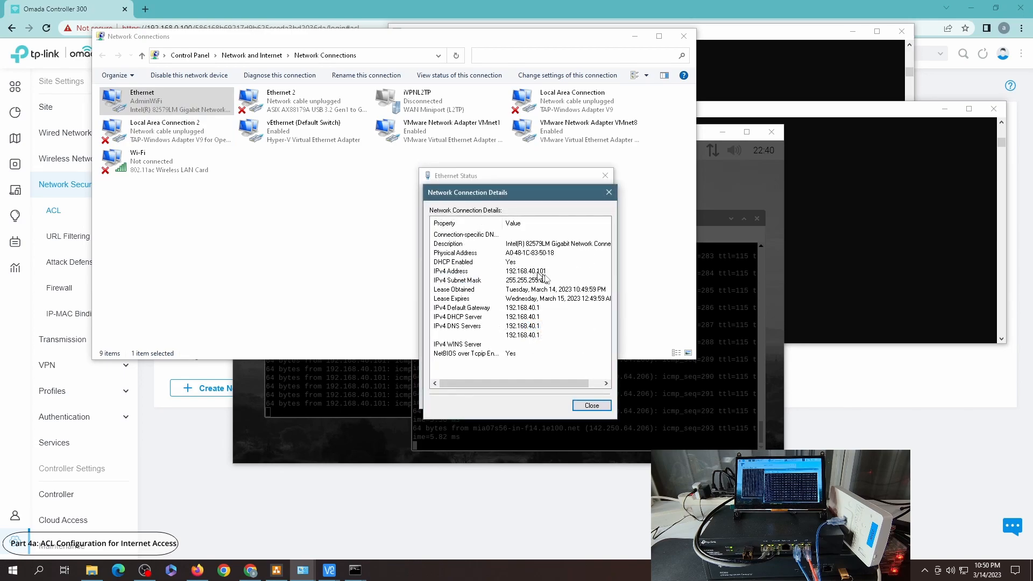
pyautogui.click(586, 406)
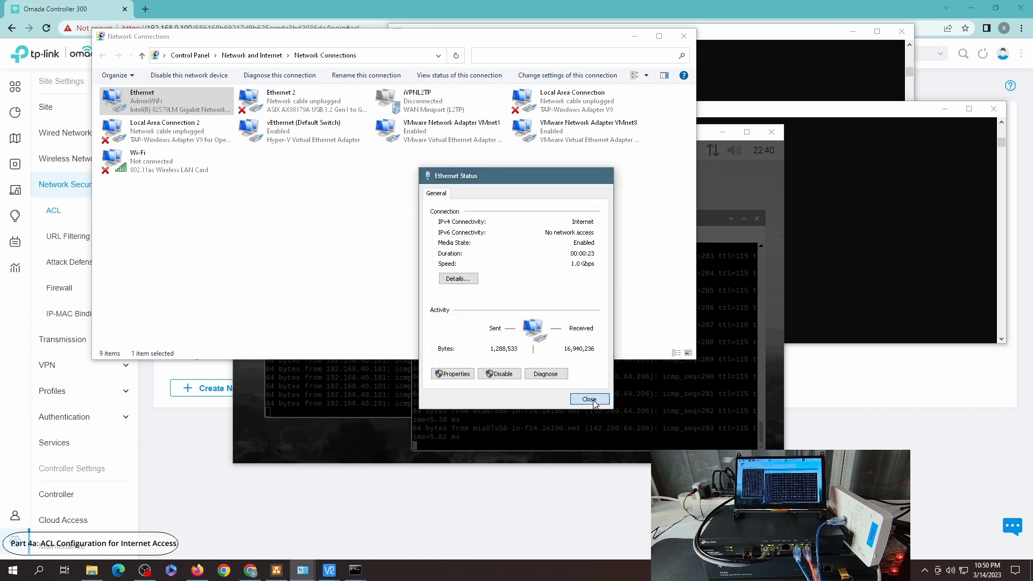
pyautogui.click(590, 398)
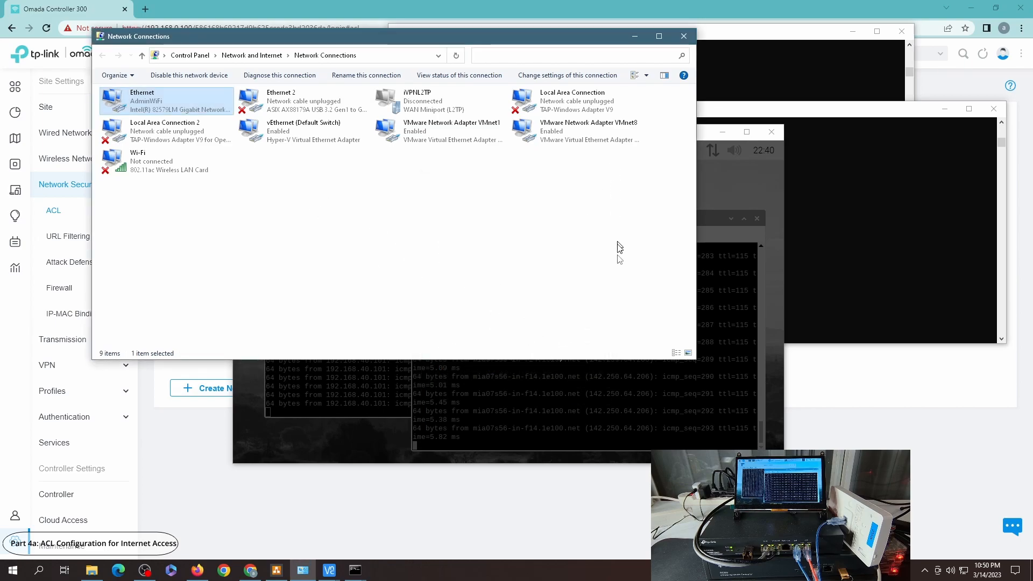
# Step: Recheck the VNC viewer and both ping windows
pyautogui.click(724, 317)
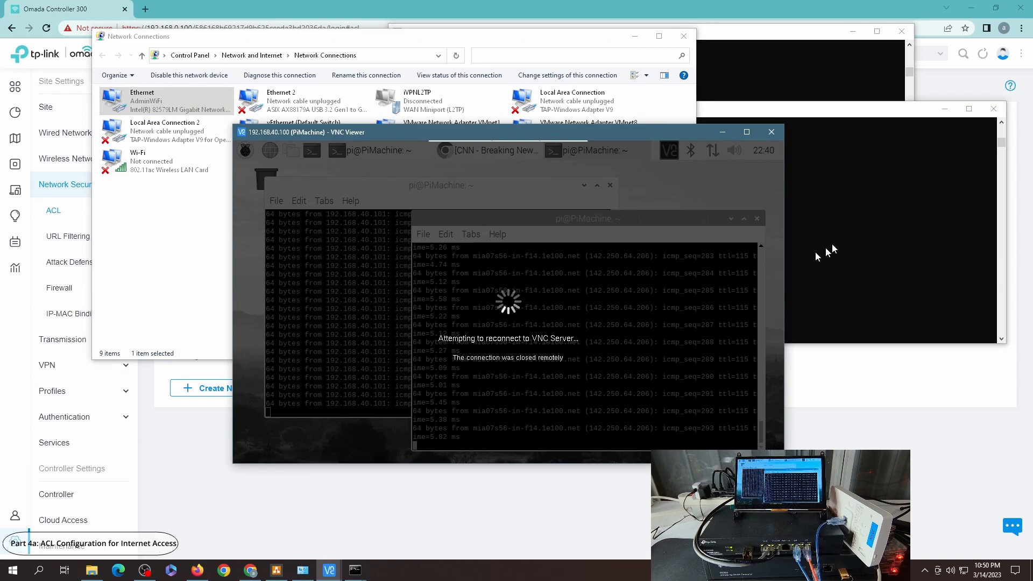
pyautogui.click(840, 236)
pyautogui.click(766, 59)
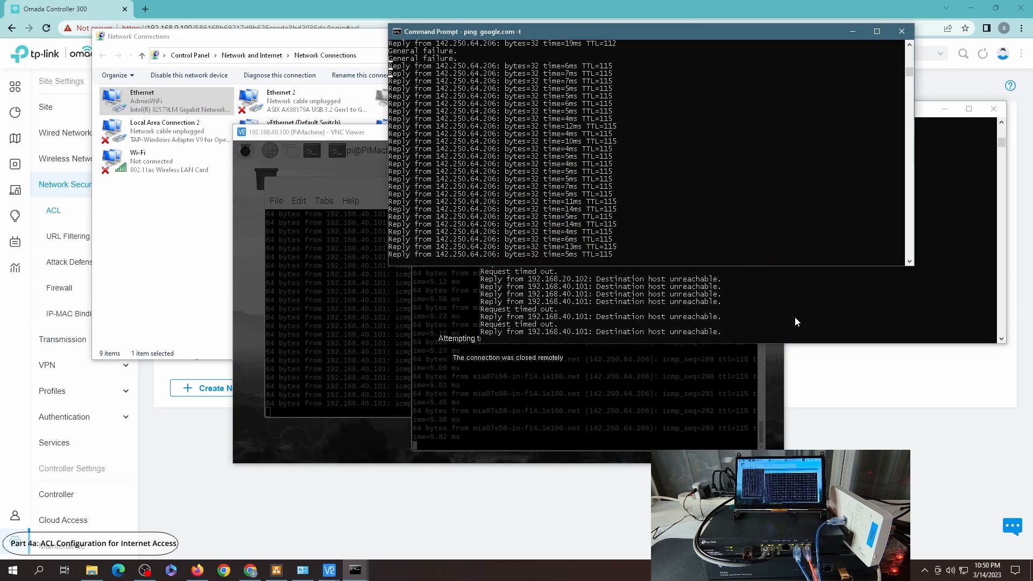
pyautogui.click(680, 296)
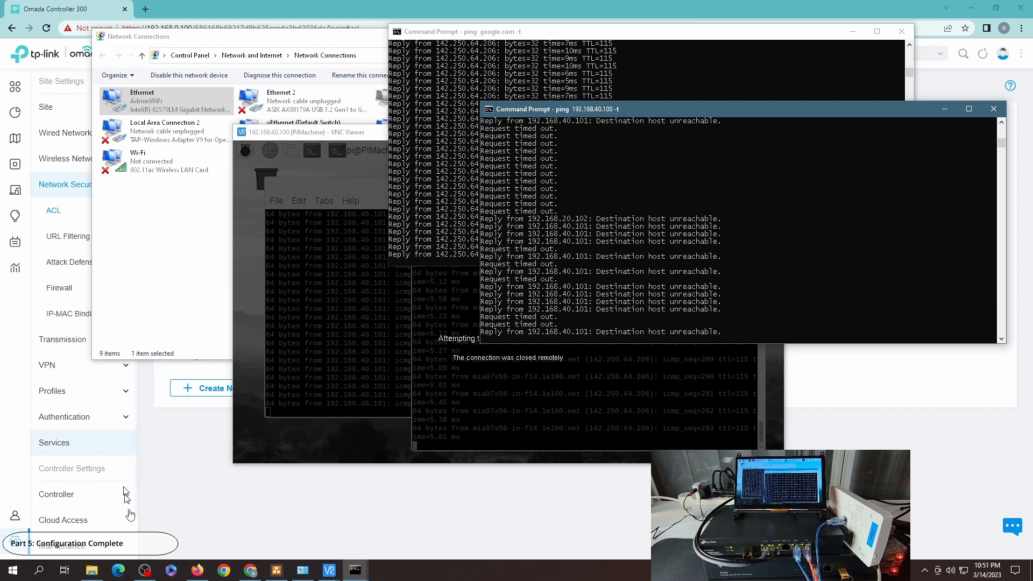
# Step: Review the network diagram, then return to the controller's switch ACL page
pyautogui.click(277, 571)
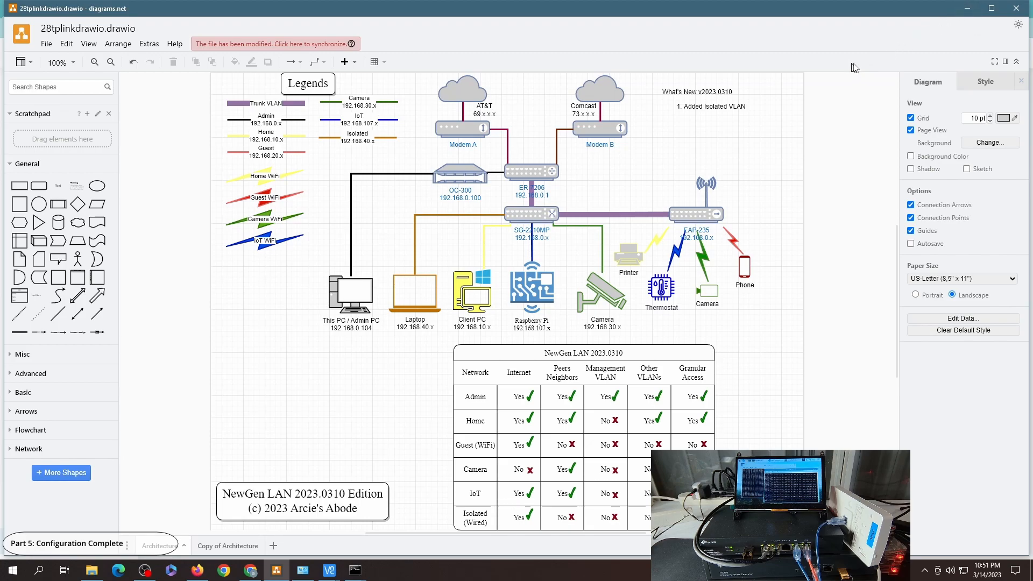
pyautogui.click(956, 7)
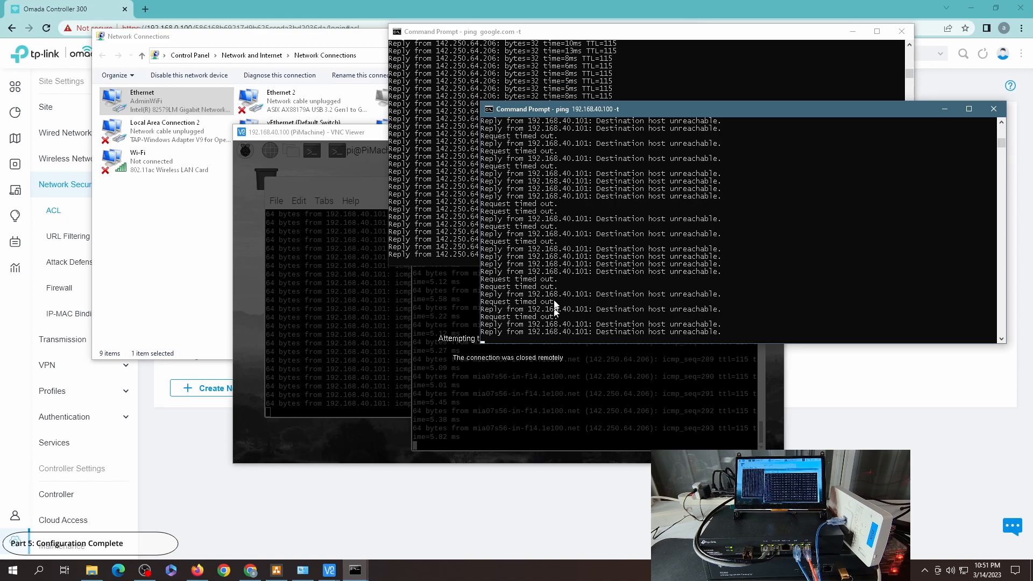
pyautogui.click(370, 520)
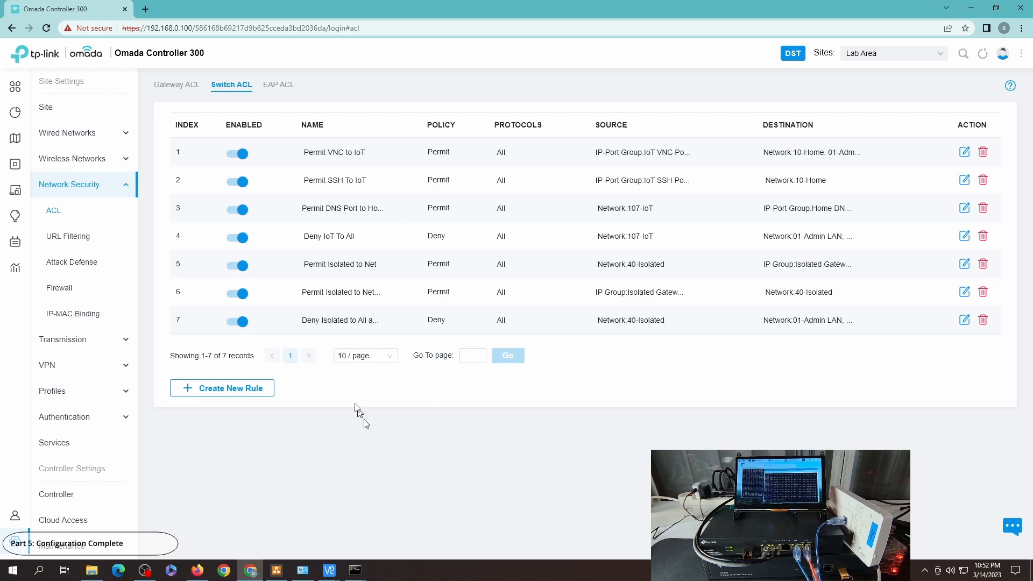
# Step: Open a new tab and try loading the controller at 192.168.0.100
pyautogui.click(145, 10)
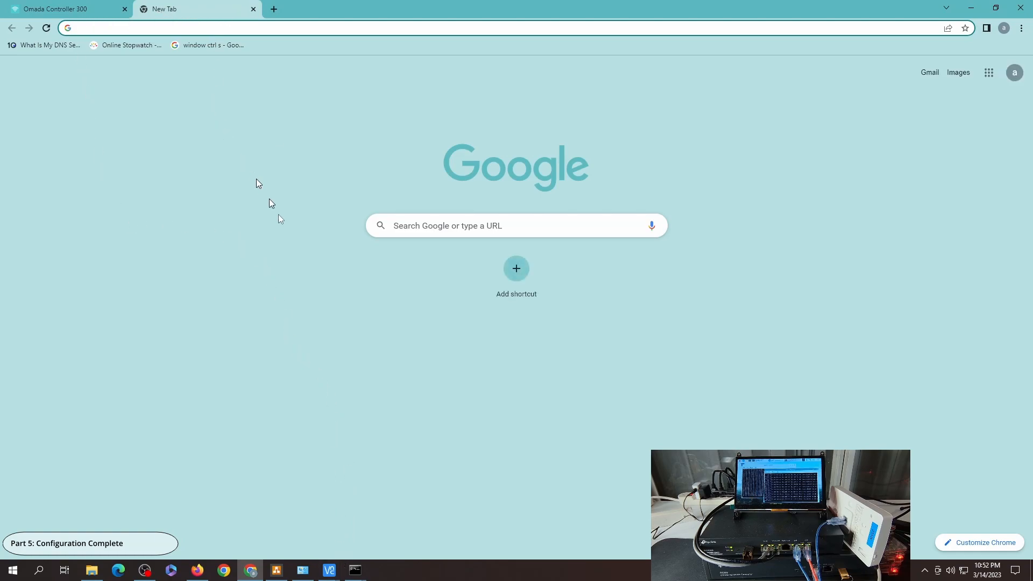
pyautogui.write('192.168.0.100')
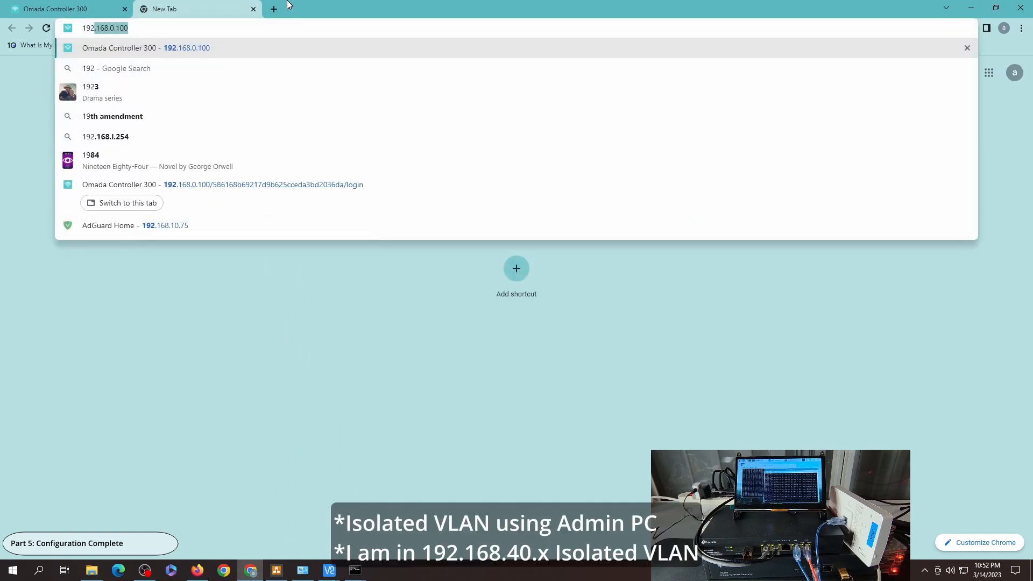
pyautogui.press('Return')
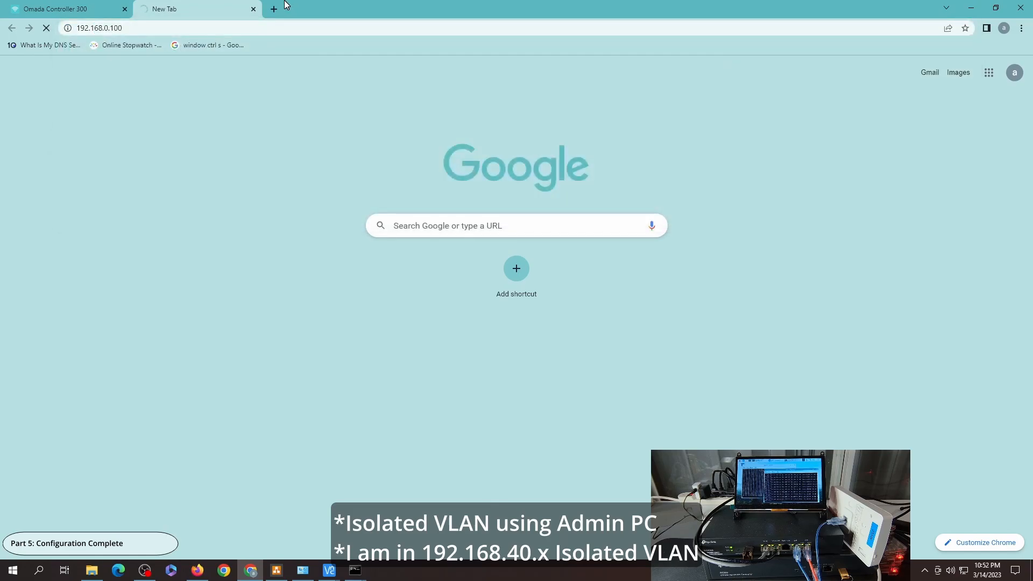
# Step: Open cnn.com in a new tab and move its tab back into the main browser window
pyautogui.click(274, 10)
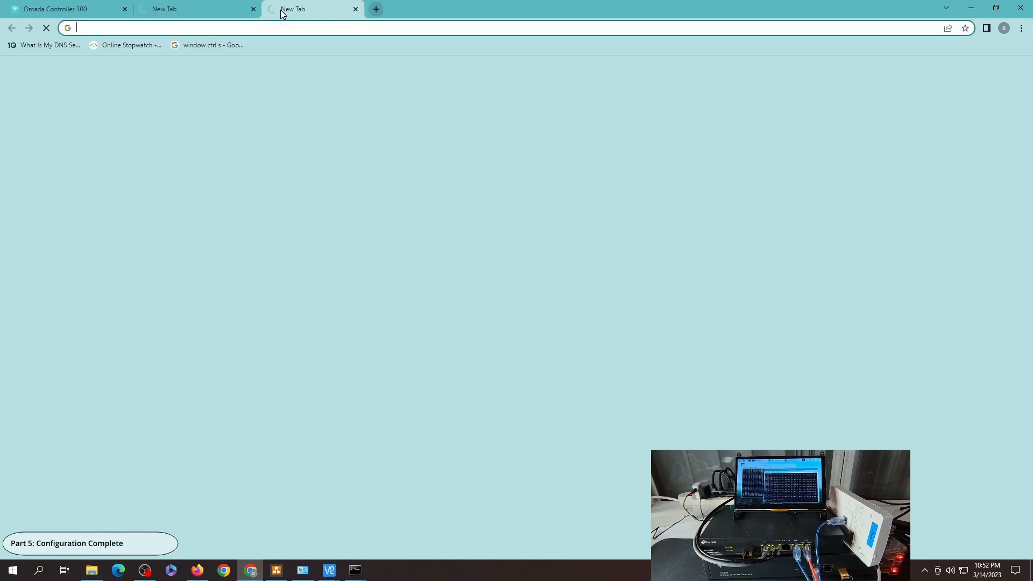
pyautogui.write('cnn')
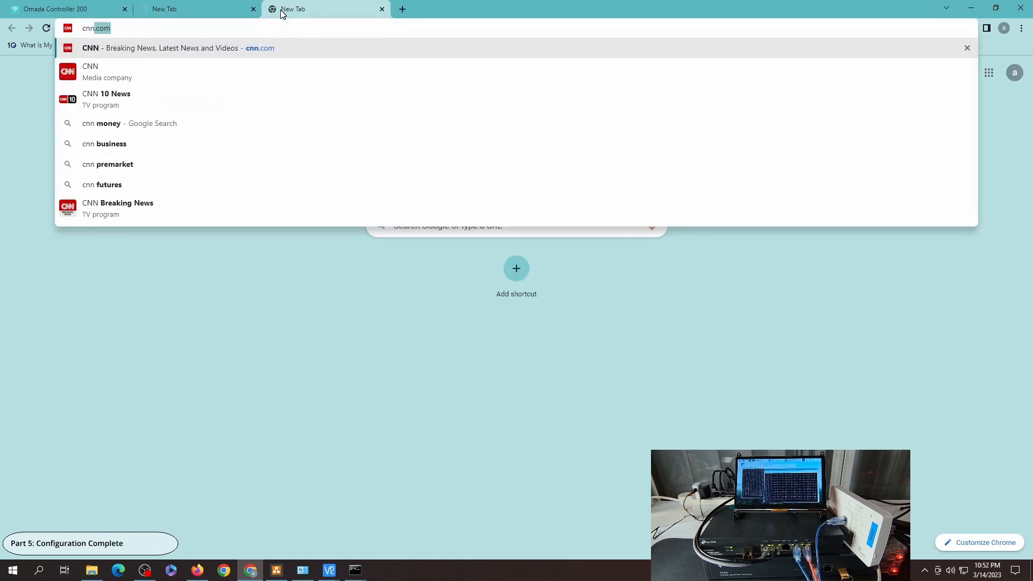
pyautogui.hotkey('shift', 'Return')
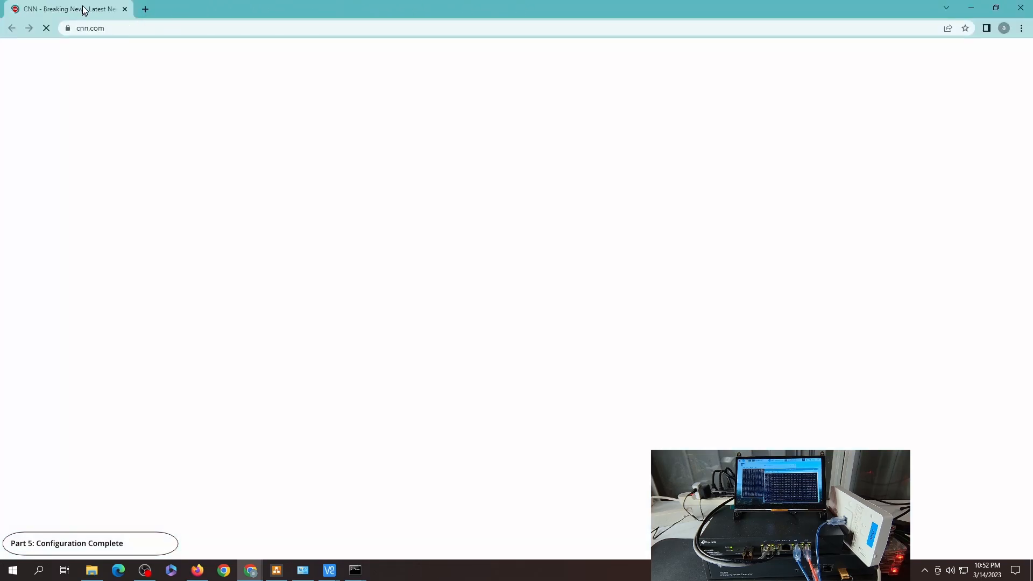
pyautogui.moveTo(83, 9); pyautogui.dragTo(255, 140)
pyautogui.moveTo(188, 141); pyautogui.dragTo(294, 13)
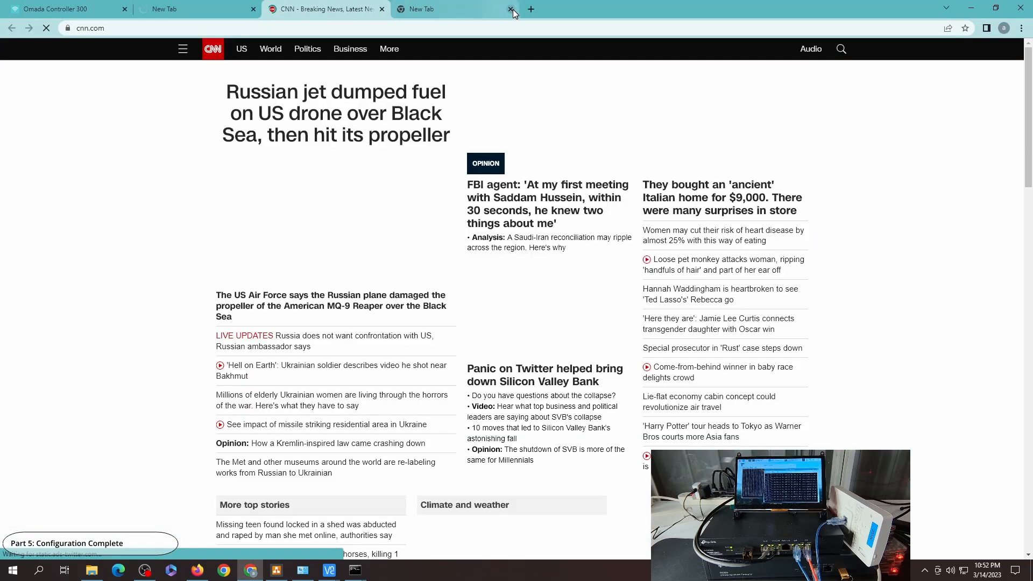
# Step: Open arstechnica.com in the empty new tab
pyautogui.click(457, 10)
pyautogui.click(422, 28)
pyautogui.write('ars')
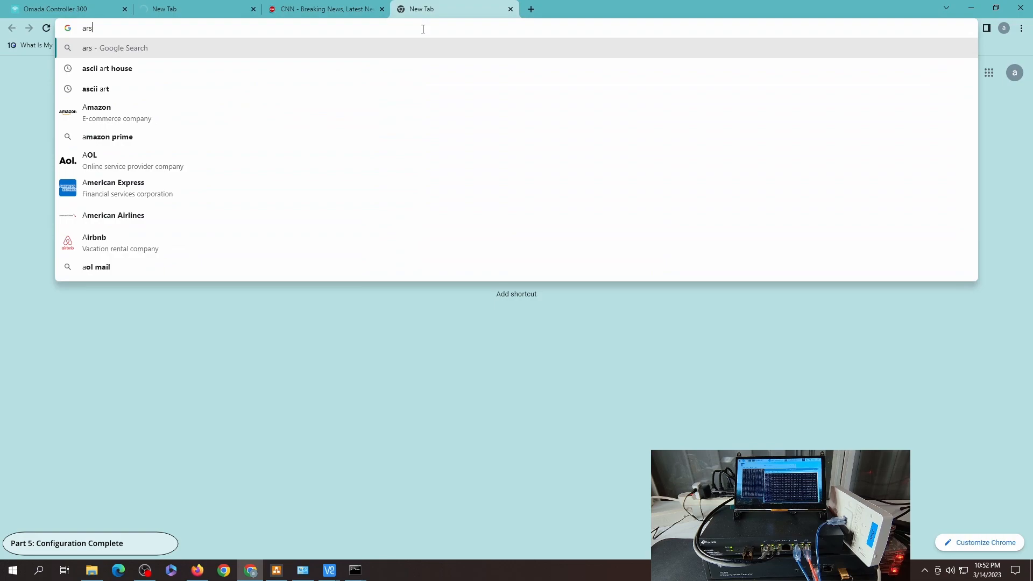
pyautogui.write('tech')
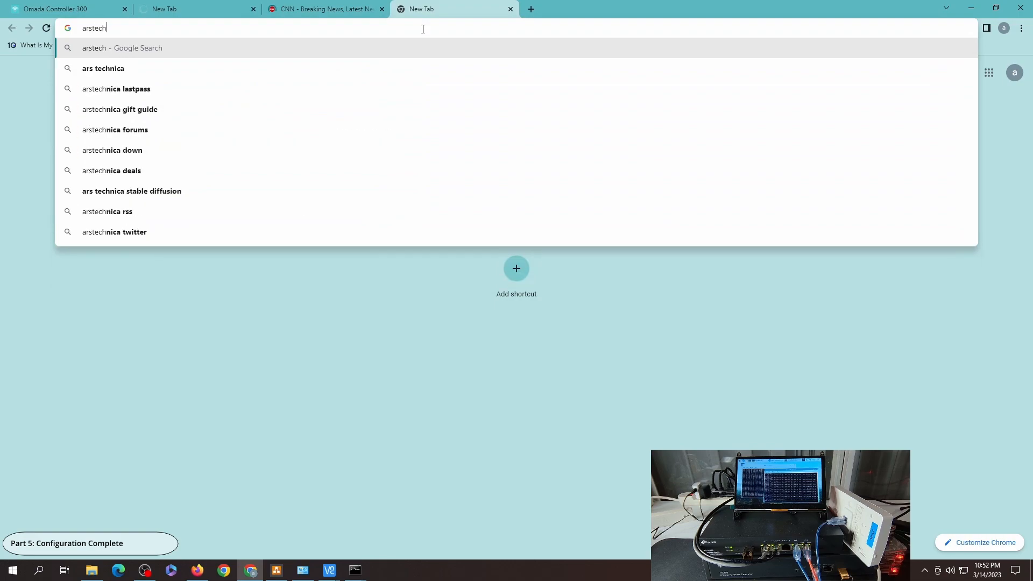
pyautogui.write('nica.com')
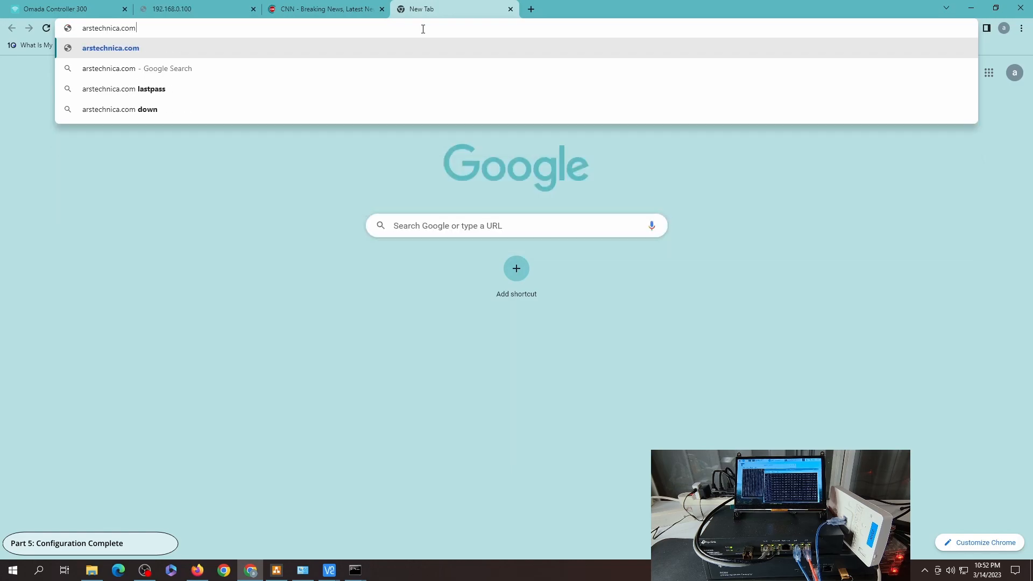
pyautogui.press('Return')
# Step: Check the 192.168.0.100 tab, return to the controller's switch ACL page, and glance over the network diagram
pyautogui.click(210, 5)
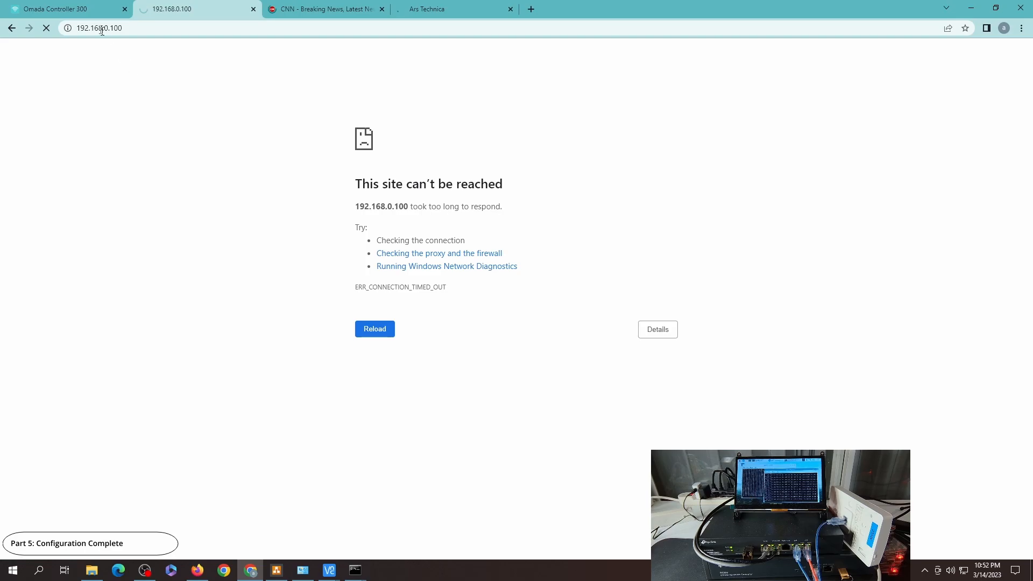
pyautogui.click(88, 11)
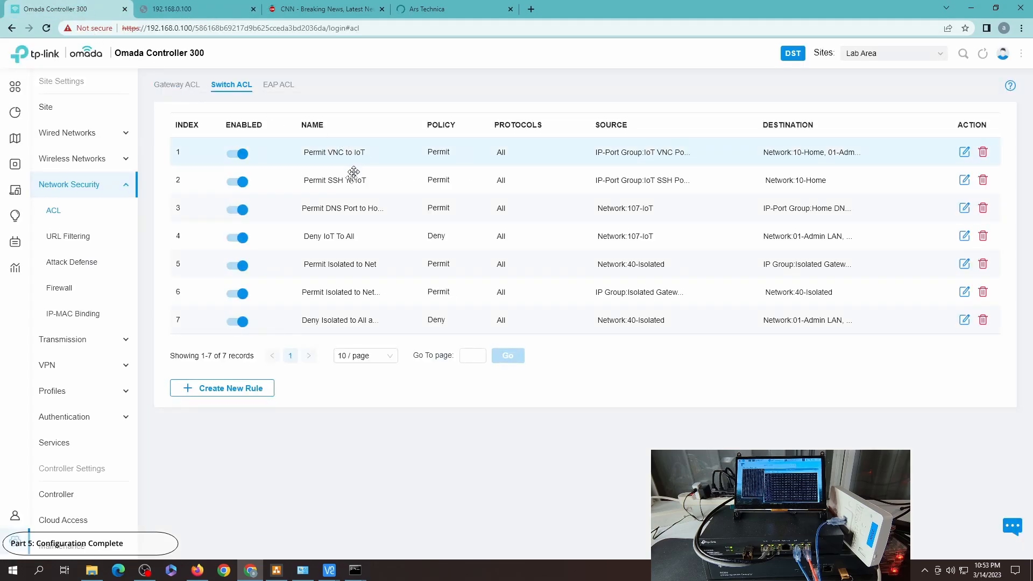
pyautogui.click(277, 571)
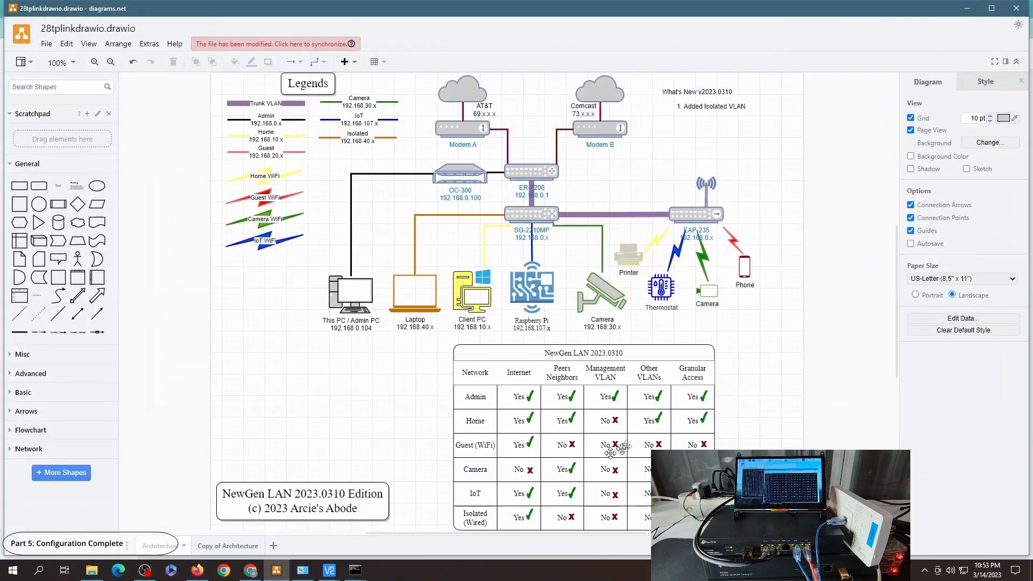
pyautogui.click(971, 7)
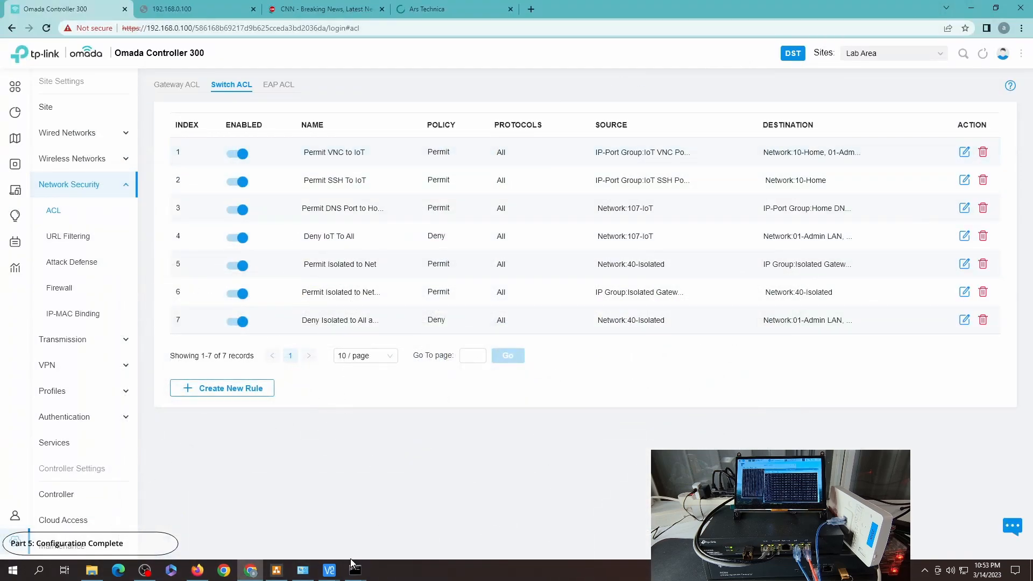
# Step: Bring up the VNC viewer and both ping windows, then stop the continuous ping to google.com
pyautogui.moveTo(329, 569)
pyautogui.click(380, 499)
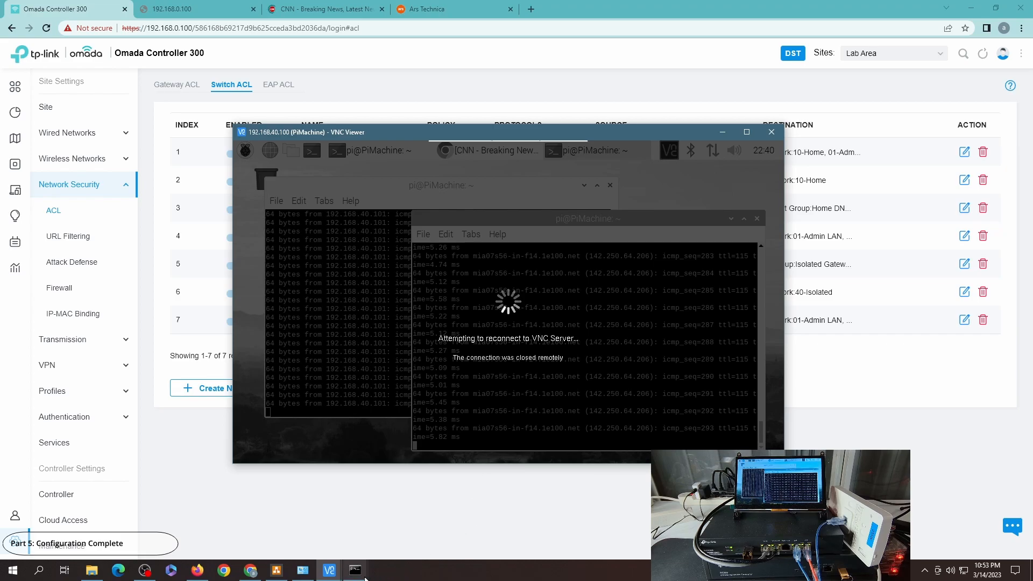
pyautogui.click(356, 545)
pyautogui.moveTo(355, 569)
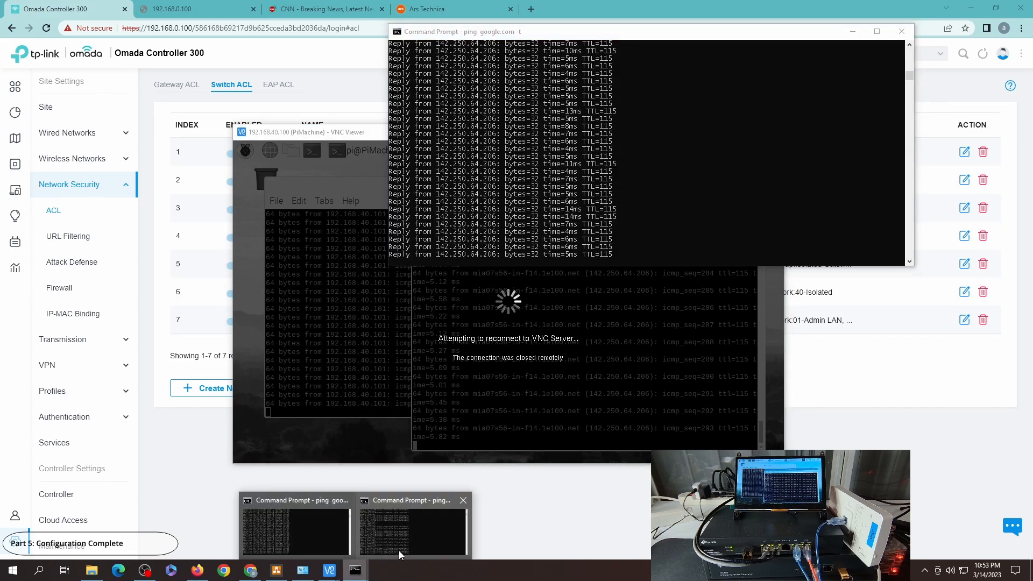
pyautogui.click(398, 538)
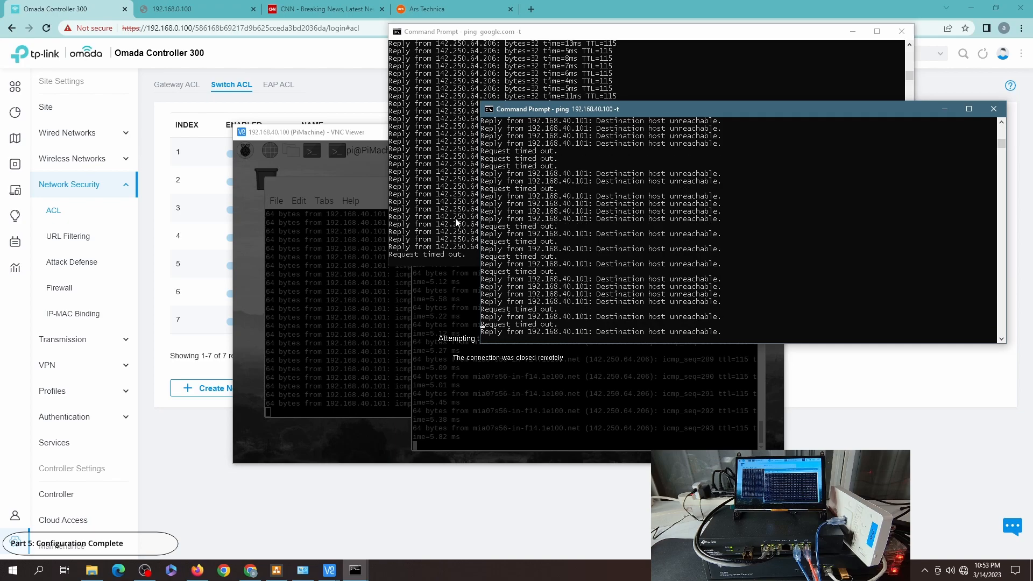
pyautogui.click(431, 180)
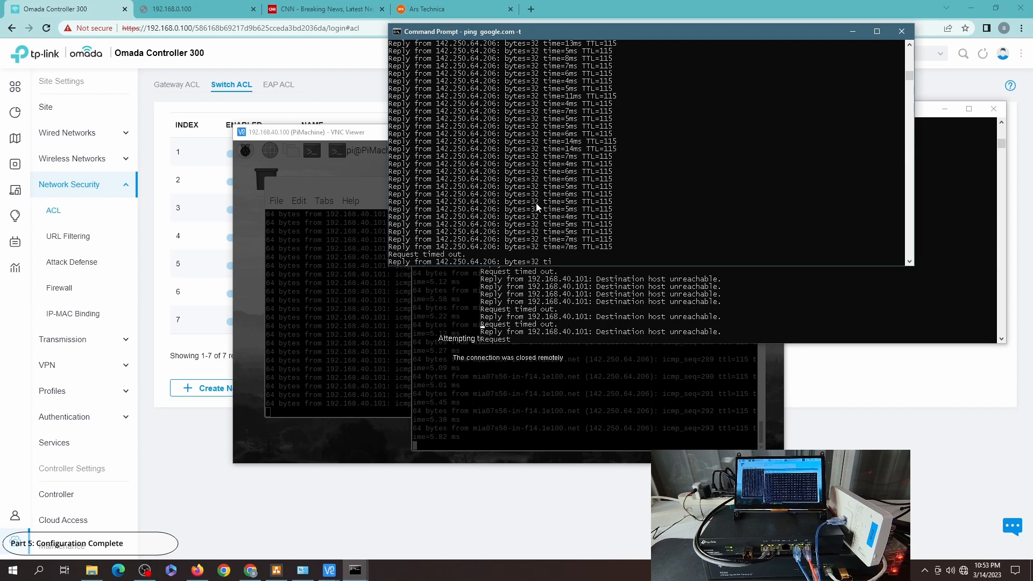
pyautogui.hotkey('ctrl', 'c')
# Step: Open the controller's Clients list to review connected devices and their networks
pyautogui.click(611, 290)
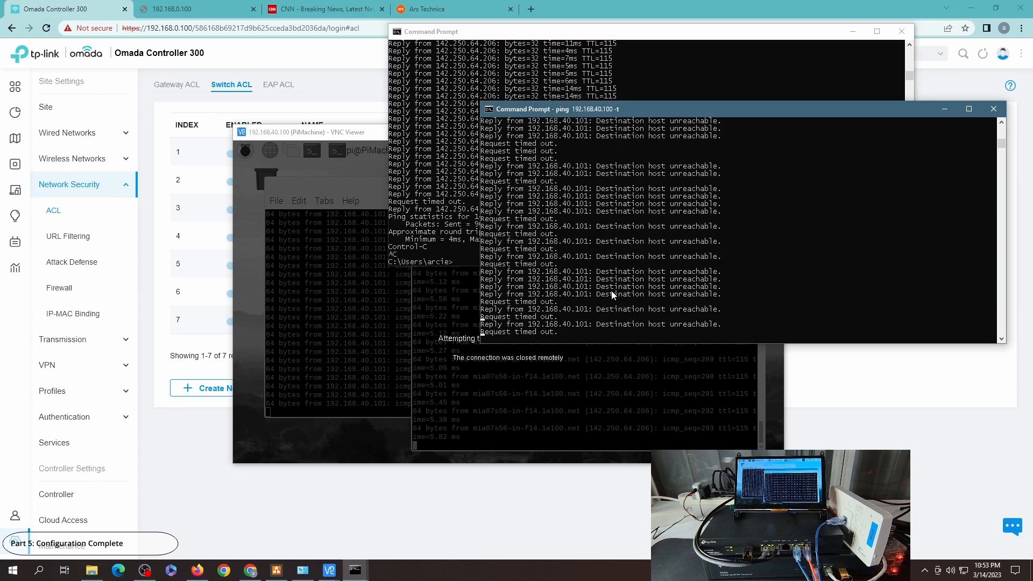
pyautogui.moveTo(10, 169)
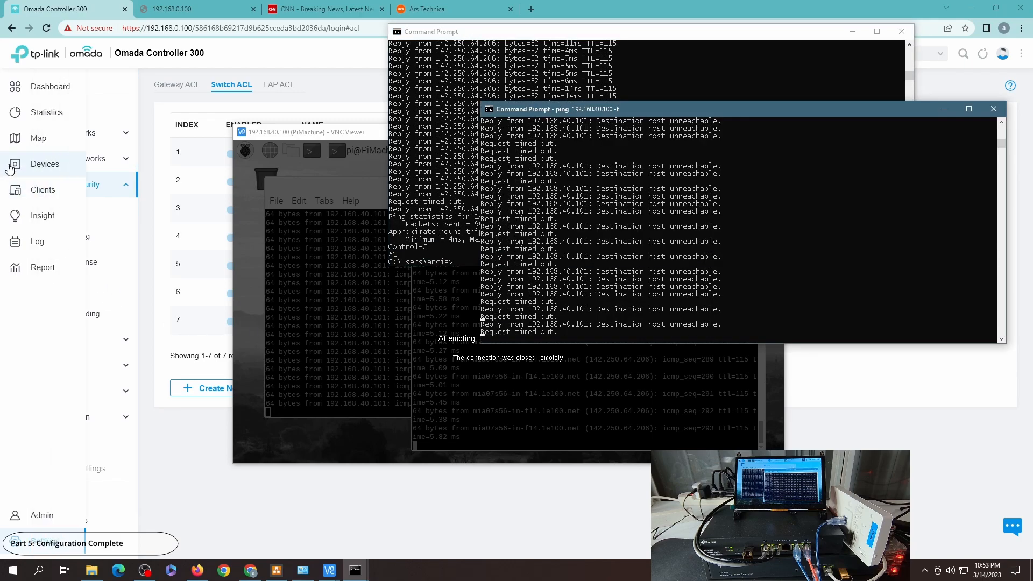
pyautogui.click(36, 191)
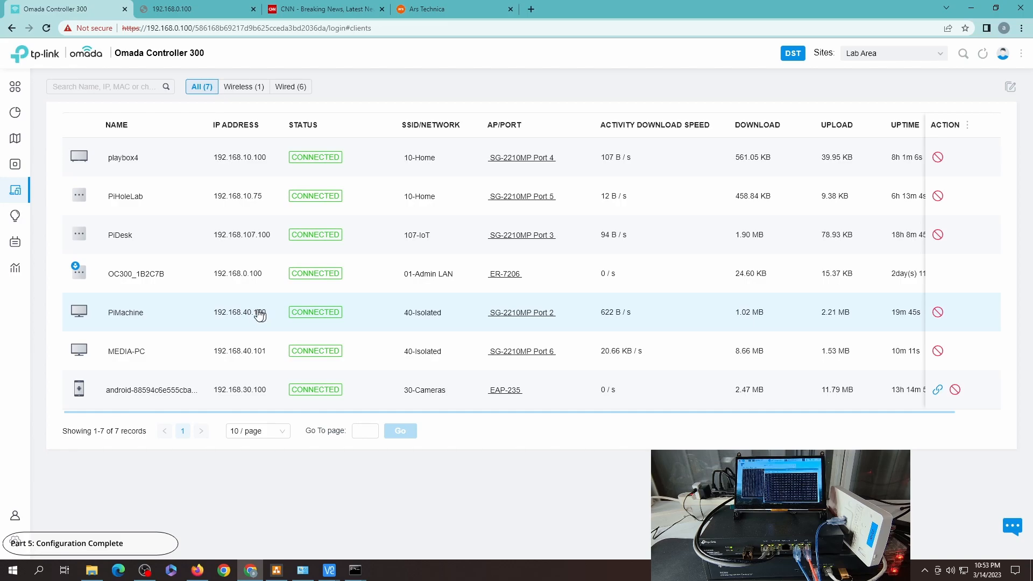
# Step: Bring up the VNC viewer and the other ping window, then stop the continuous ping to 192.168.40.100
pyautogui.moveTo(329, 570)
pyautogui.click(402, 533)
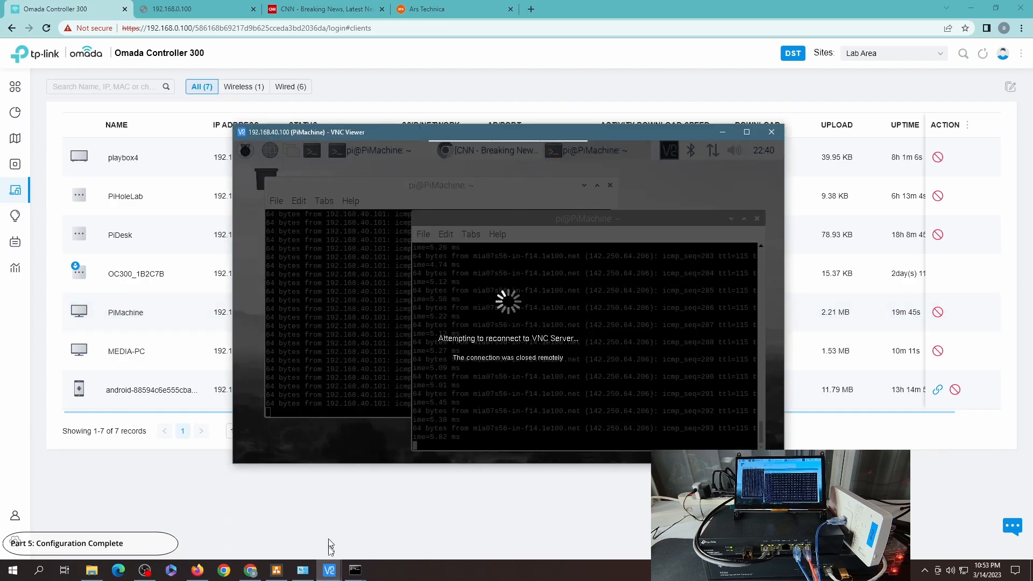
pyautogui.moveTo(355, 570)
pyautogui.click(399, 510)
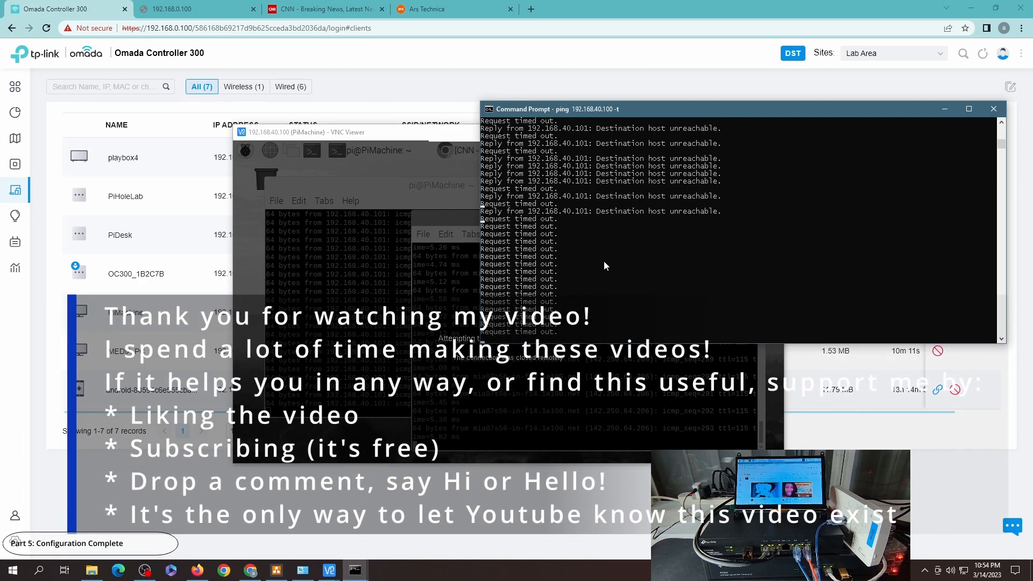
pyautogui.hotkey('ctrl', 'c')
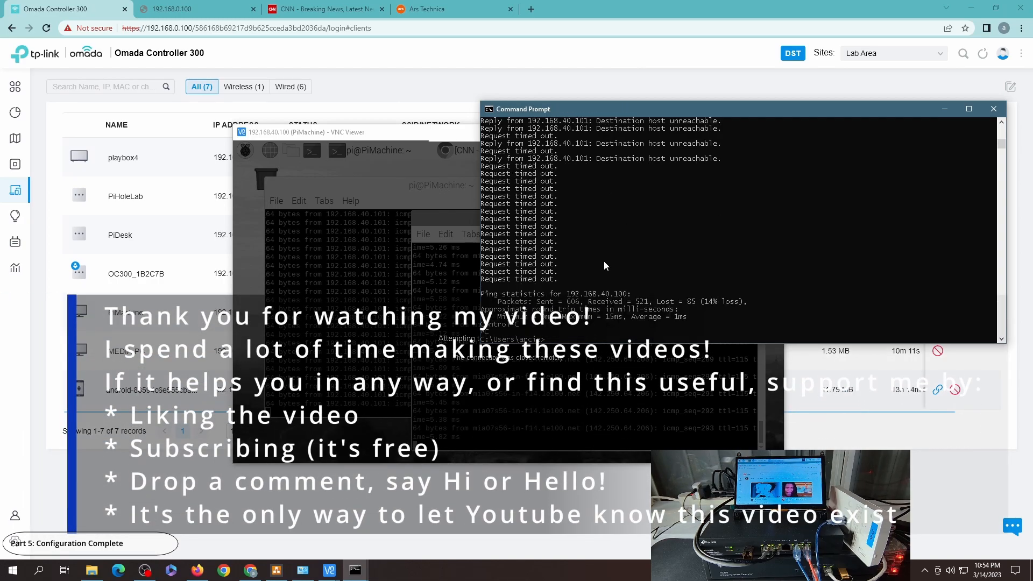